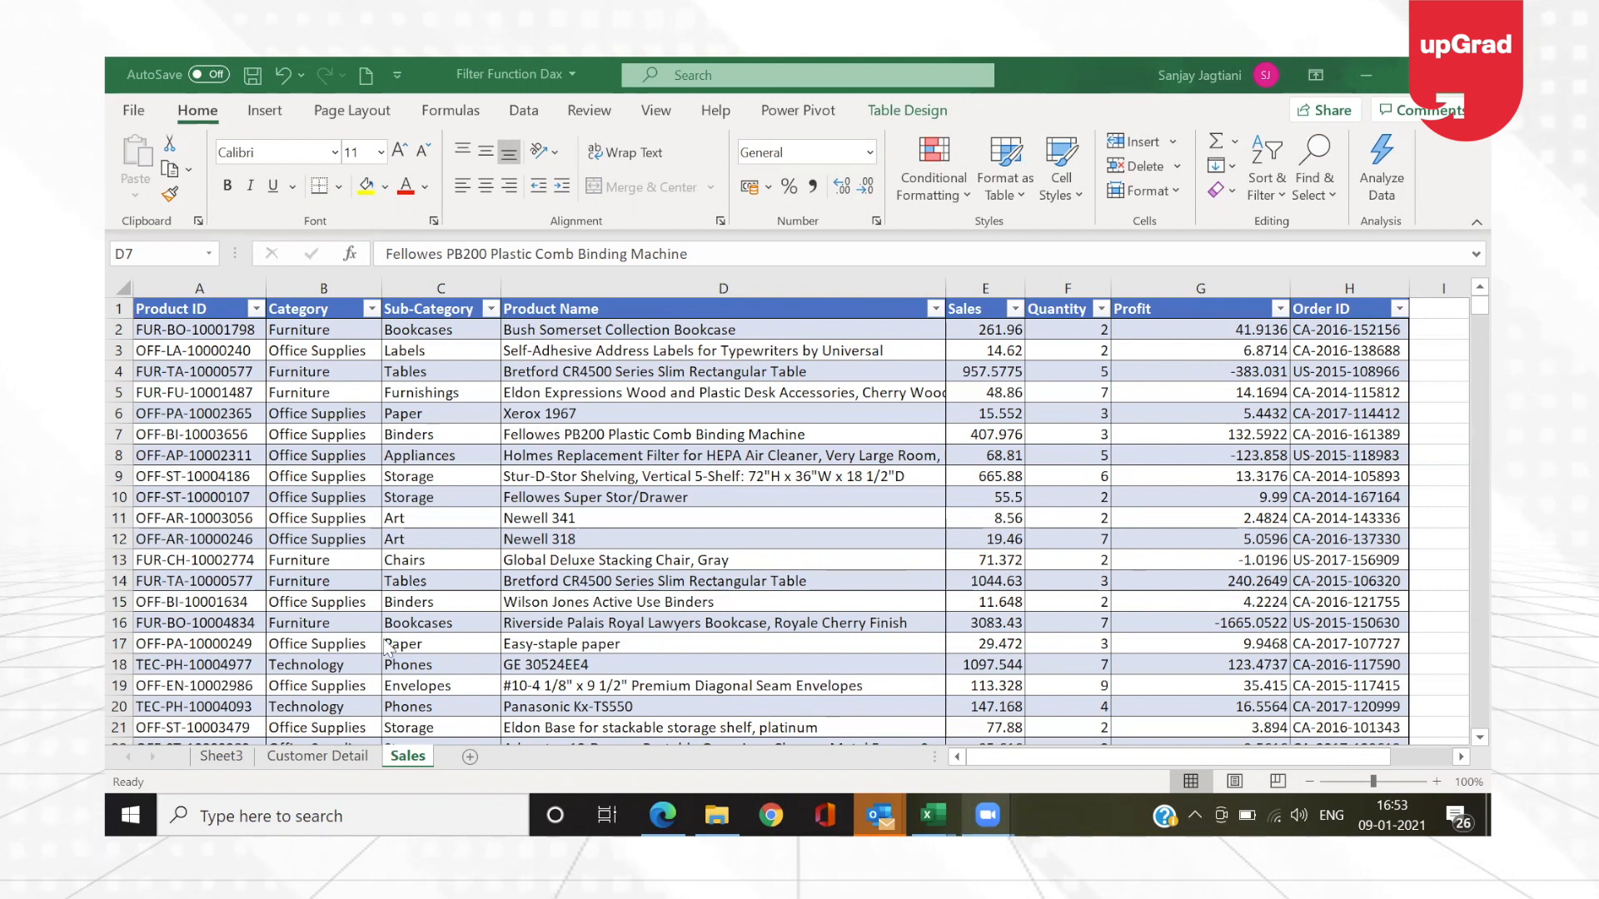
Step: Look over the column headers of the Customer Detail sheet and return to the Sales sheet
click(308, 759)
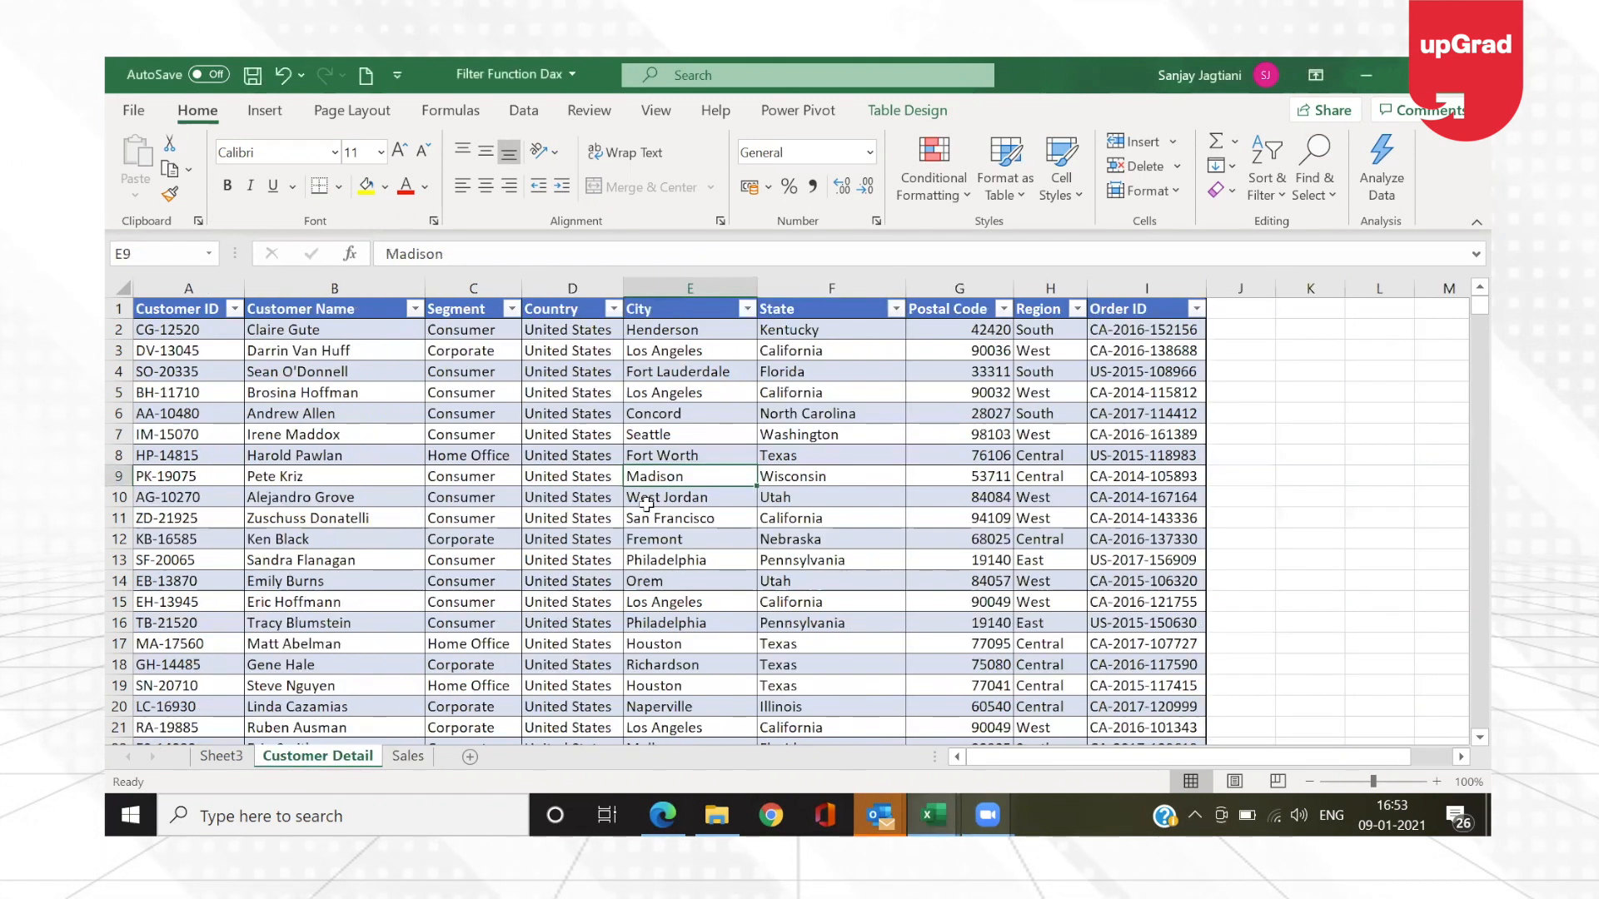
click(181, 311)
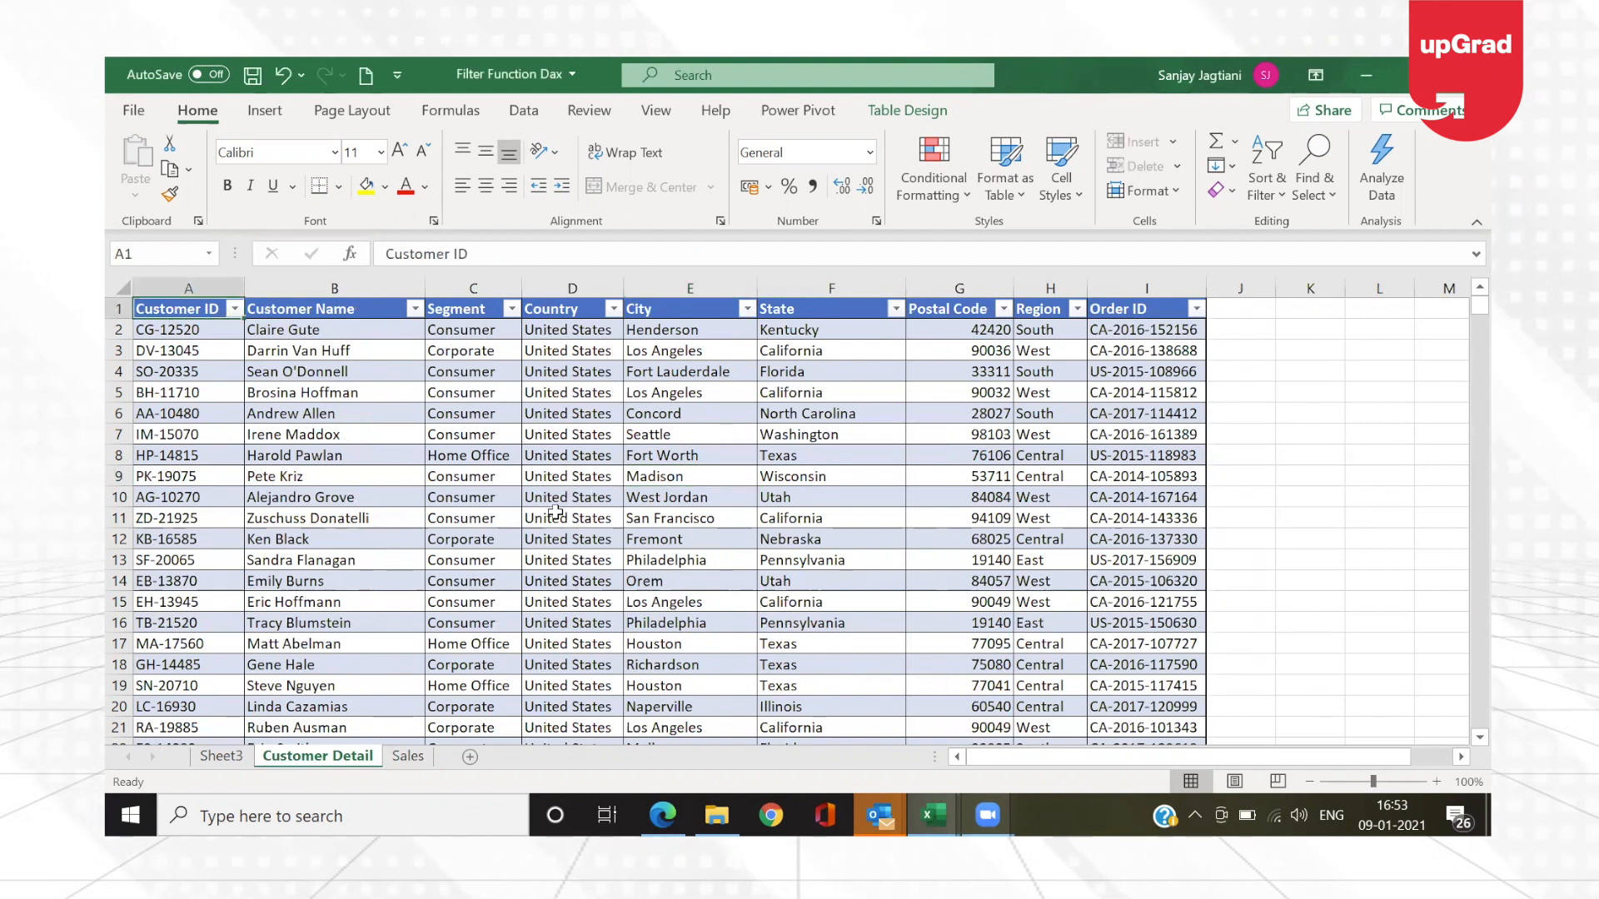
click(408, 758)
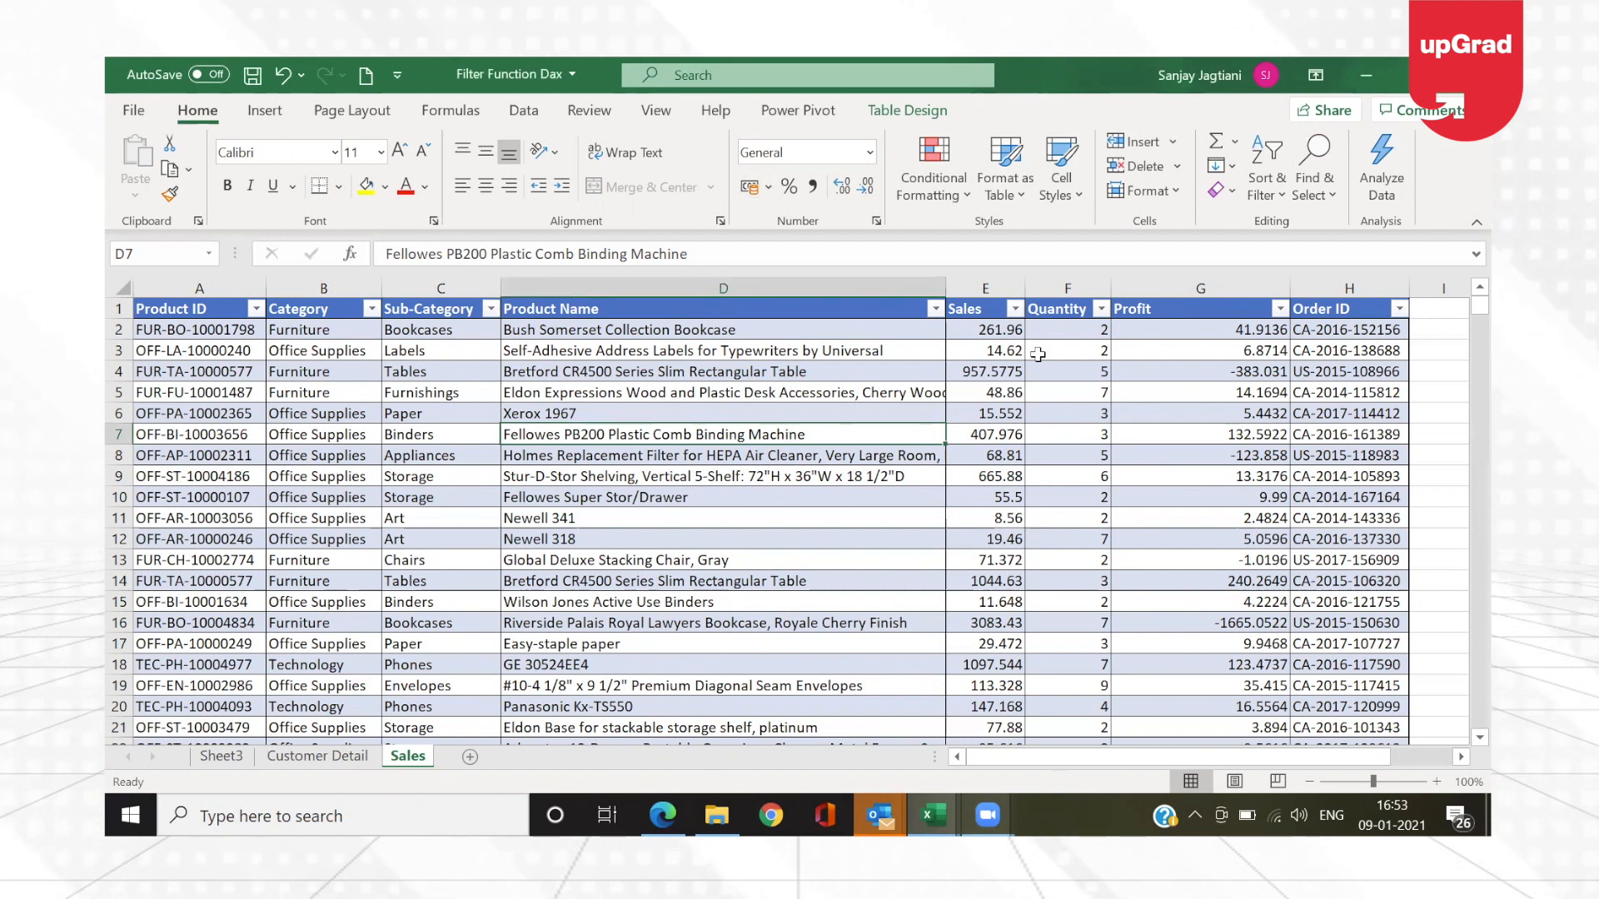
Step: Rename the Sales column header in E1 to Sale Price
click(991, 308)
double_click(991, 308)
key(BackSpace)
text(Price)
key(Return)
click(991, 308)
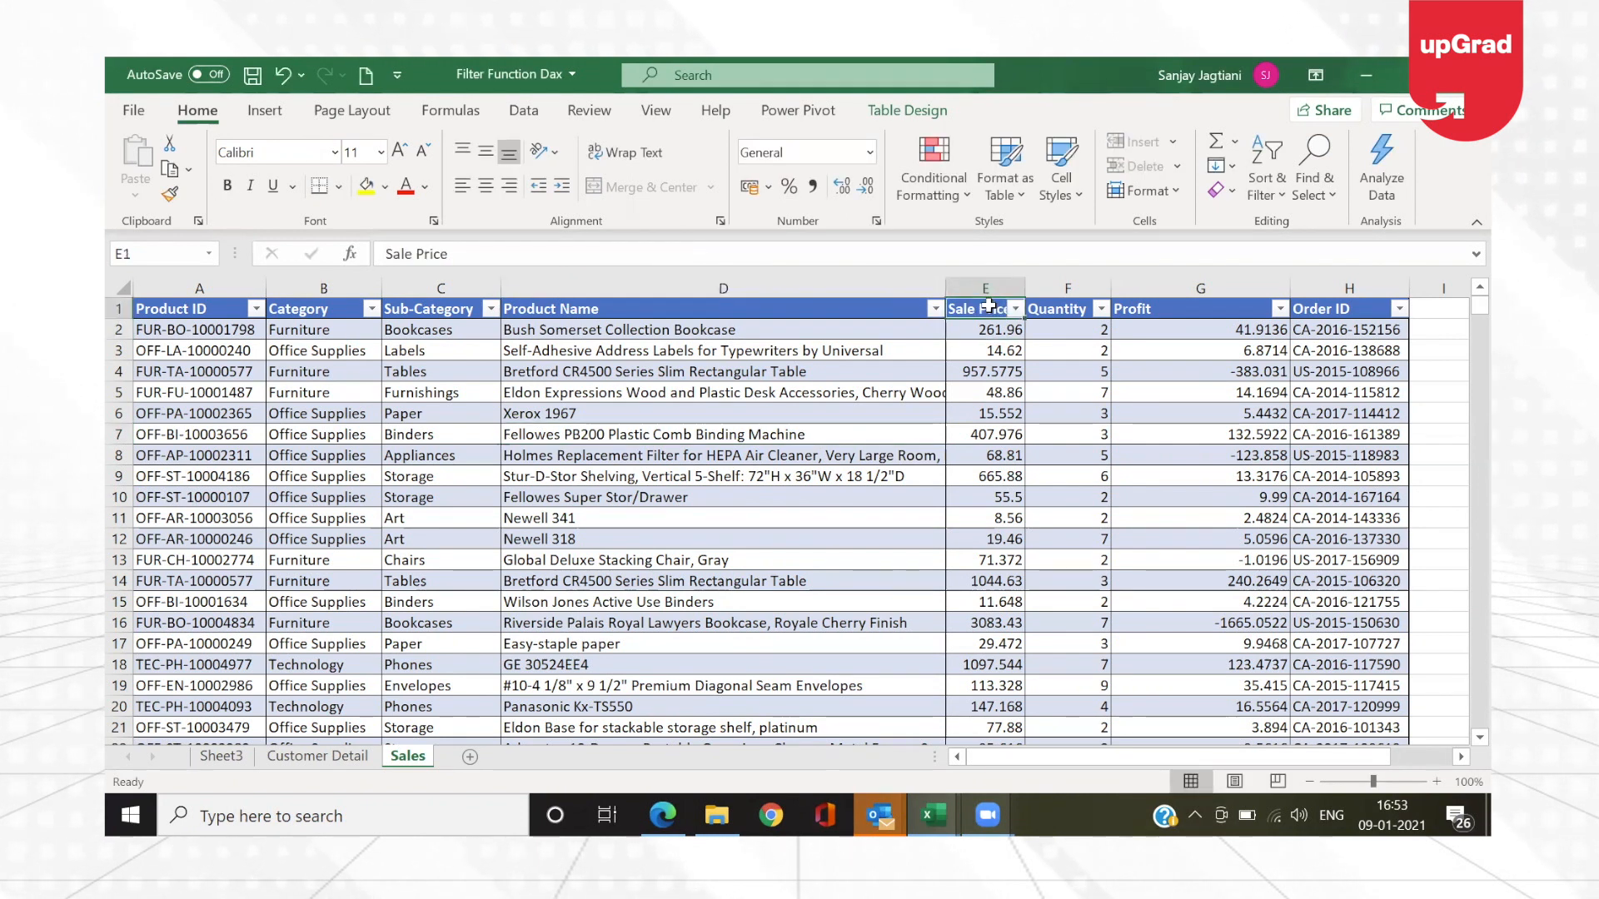
Step: Insert a new table column before Profit and name its header Revenue
click(1078, 309)
click(1202, 279)
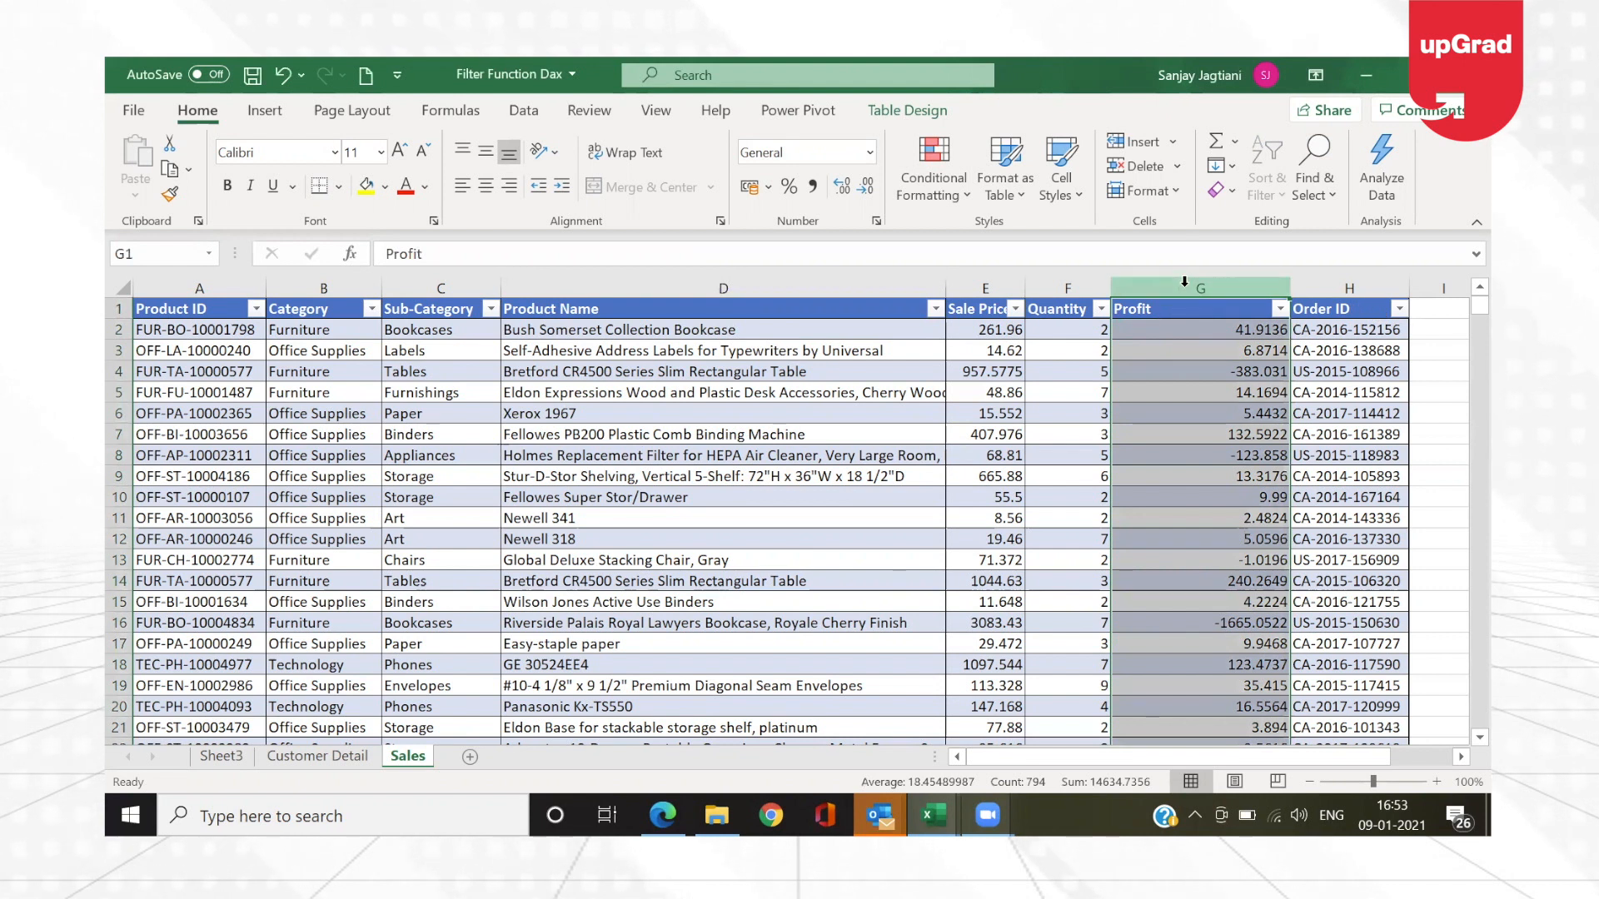
key(ctrl+a)
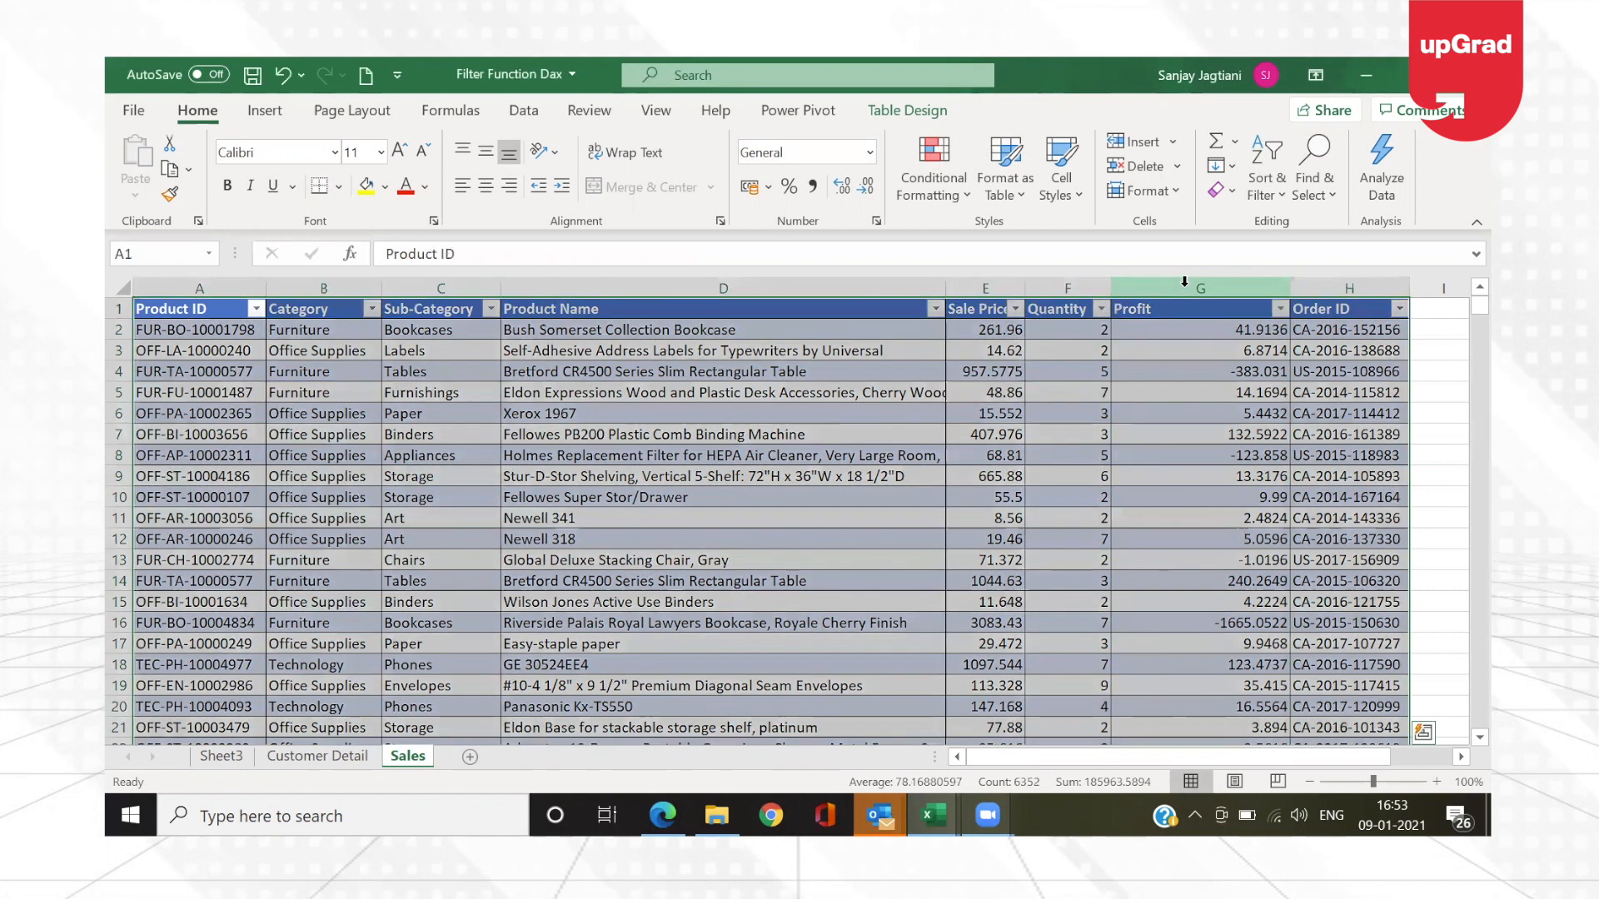
click(1184, 281)
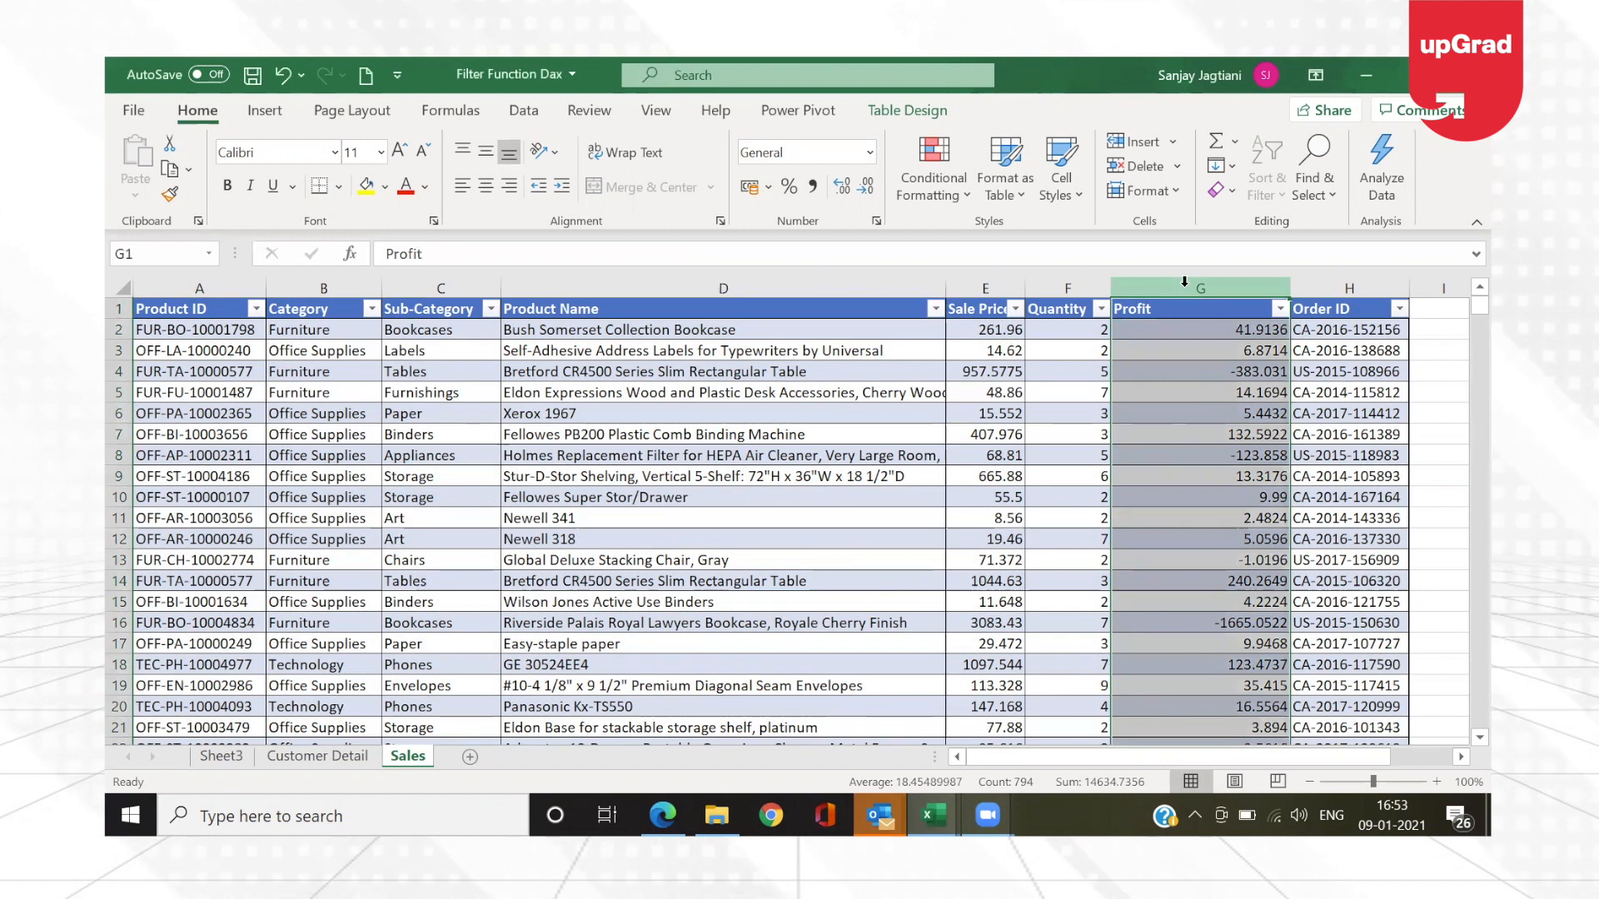
key(ctrl+plus)
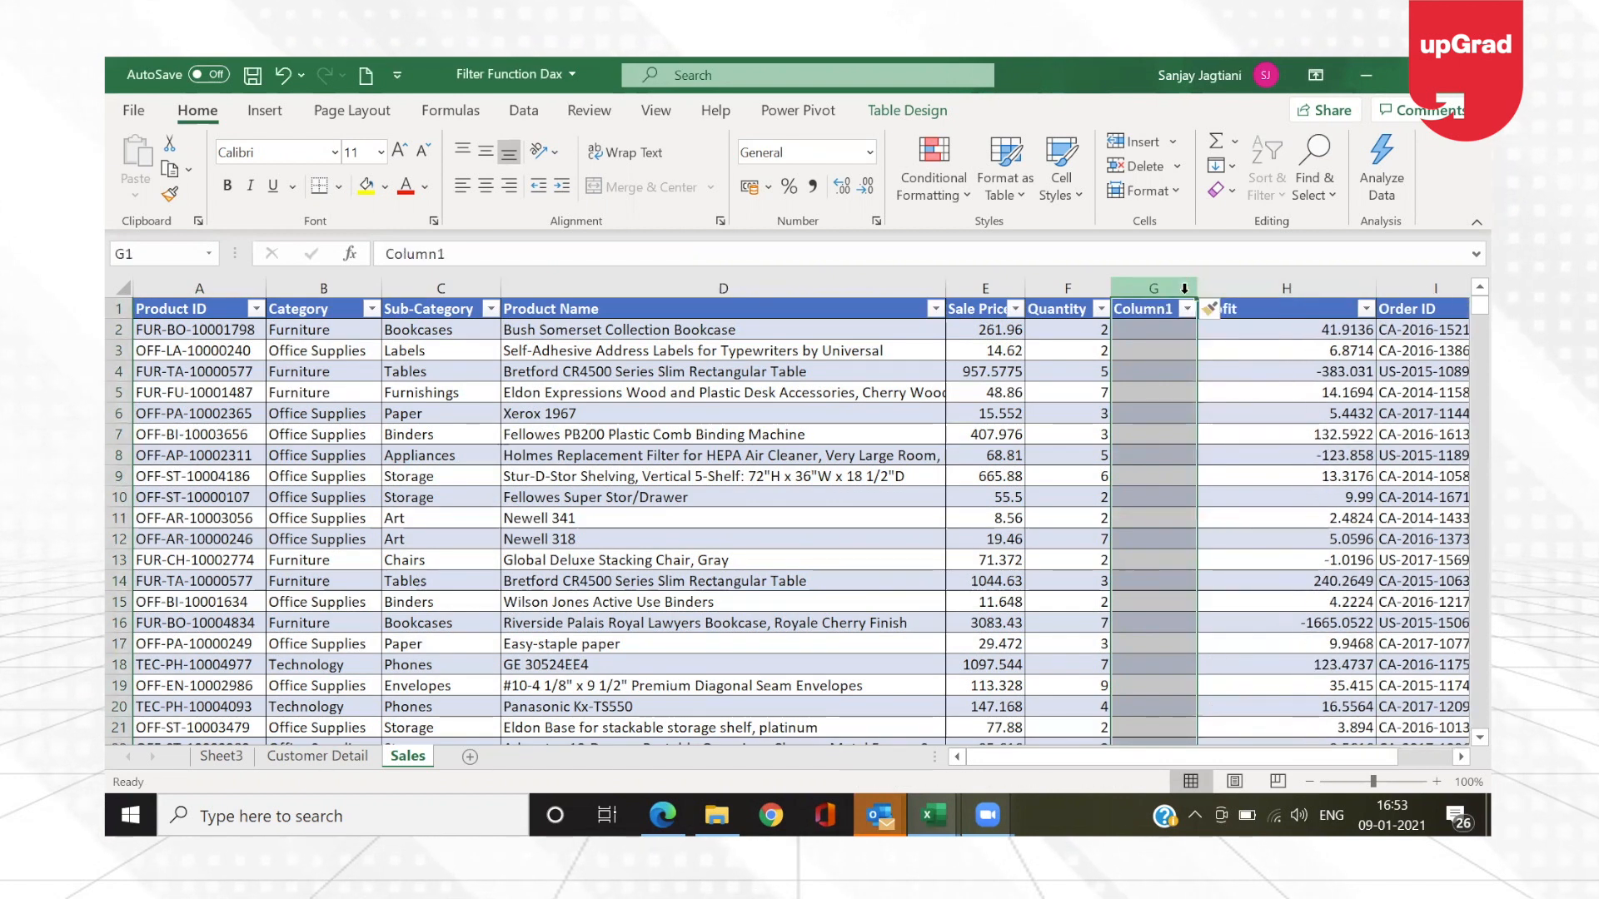
click(1145, 316)
text(Re)
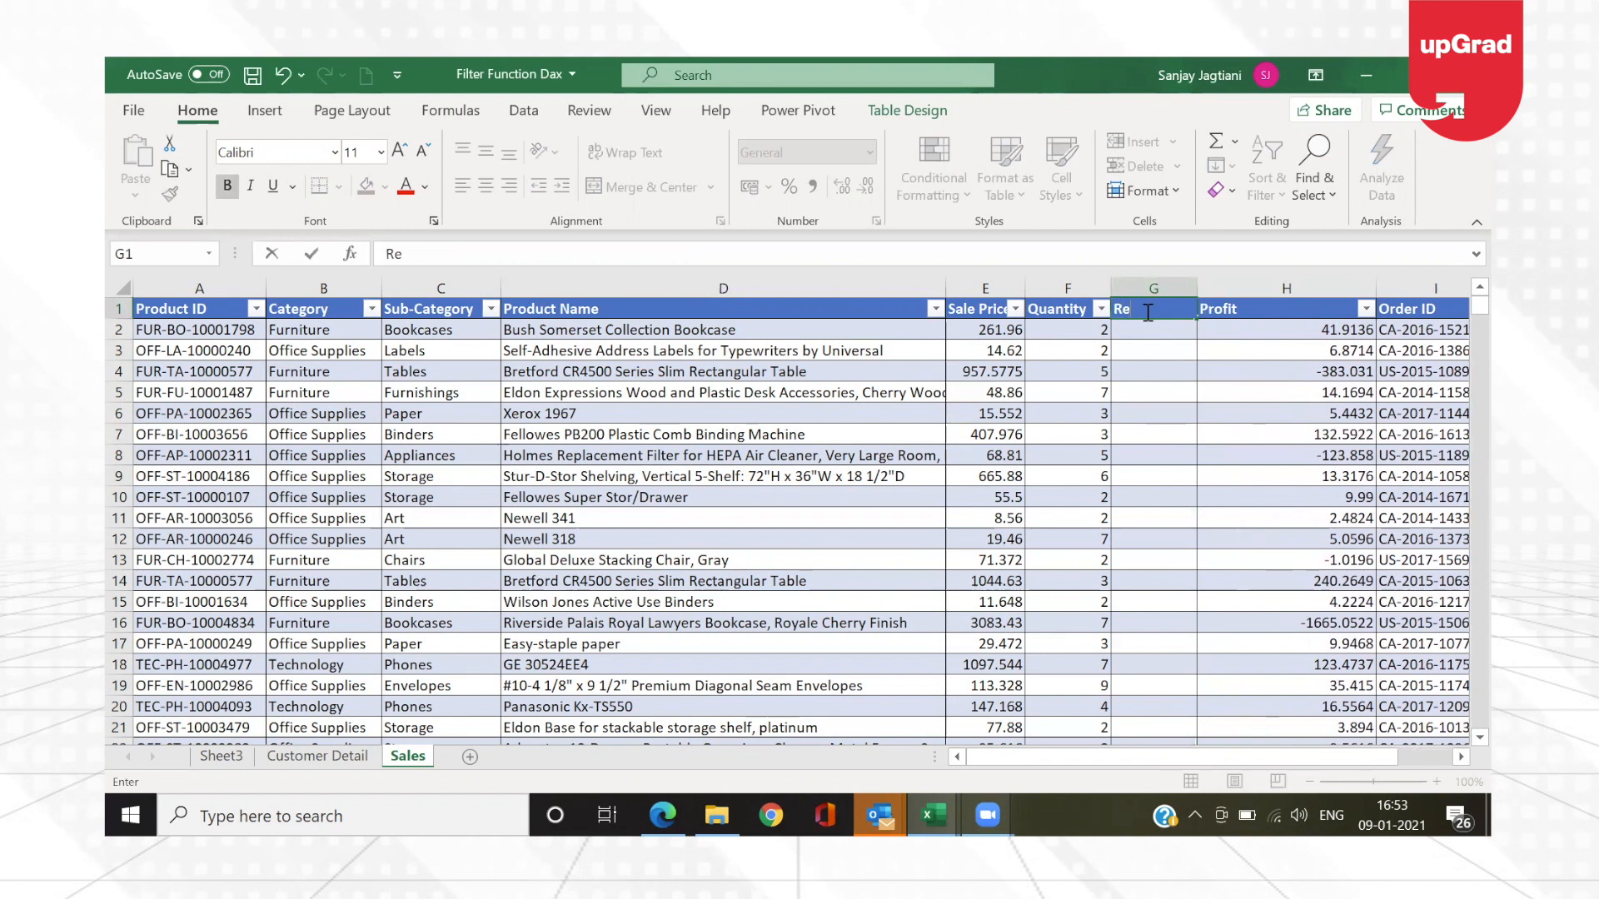
text(venue)
key(Return)
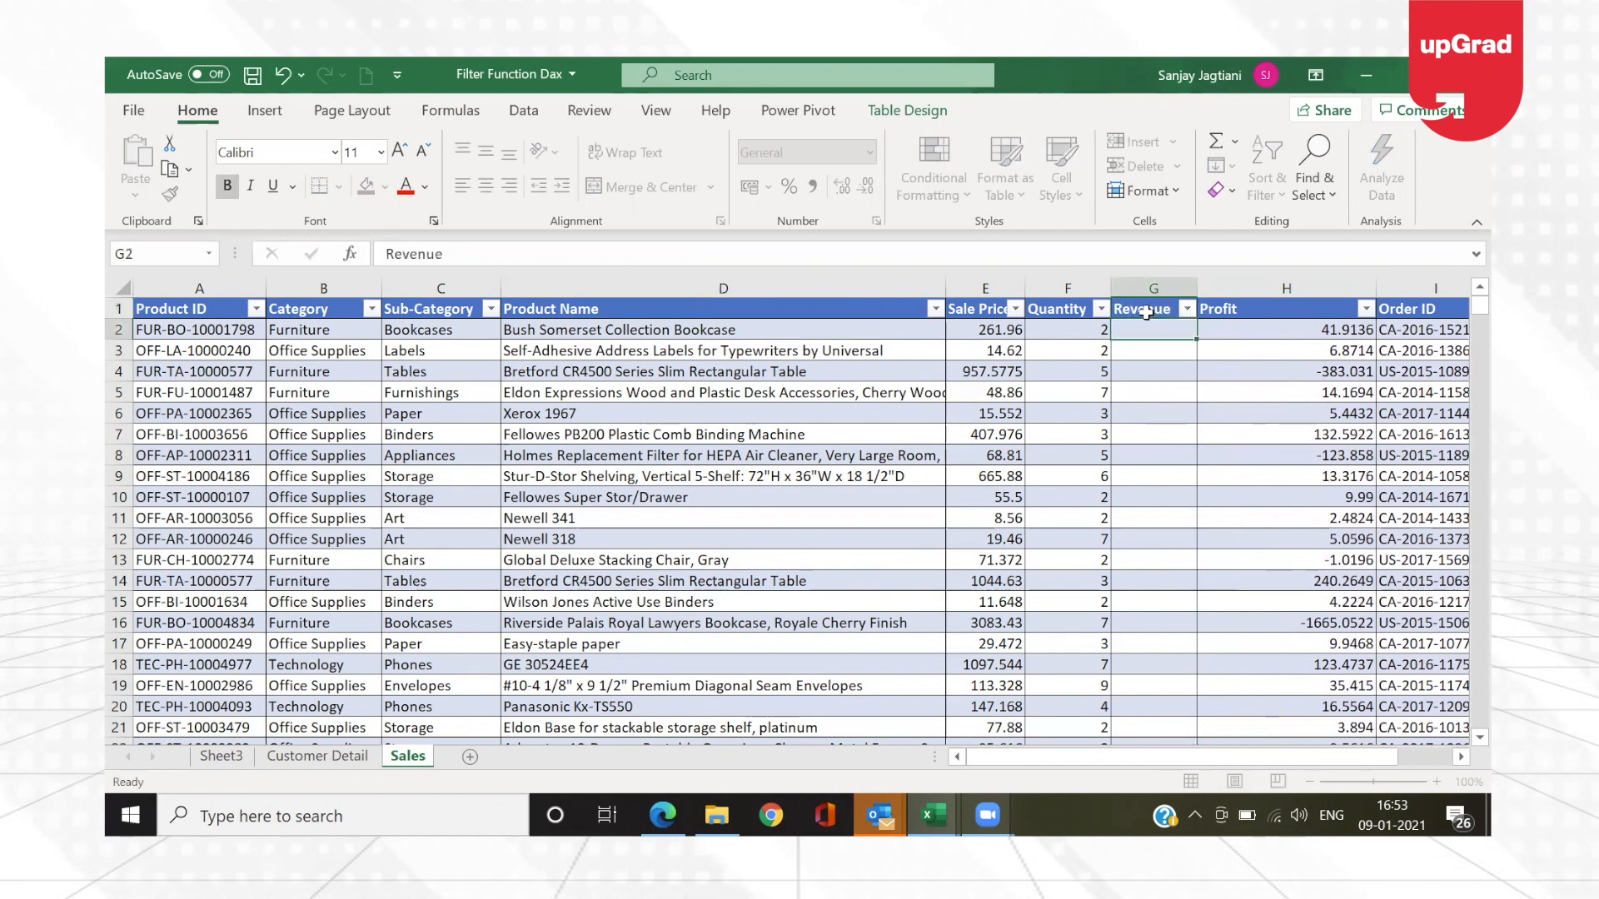
Step: Fill the Revenue column with Sale Price multiplied by Quantity and select all its values down to the last row
text(=)
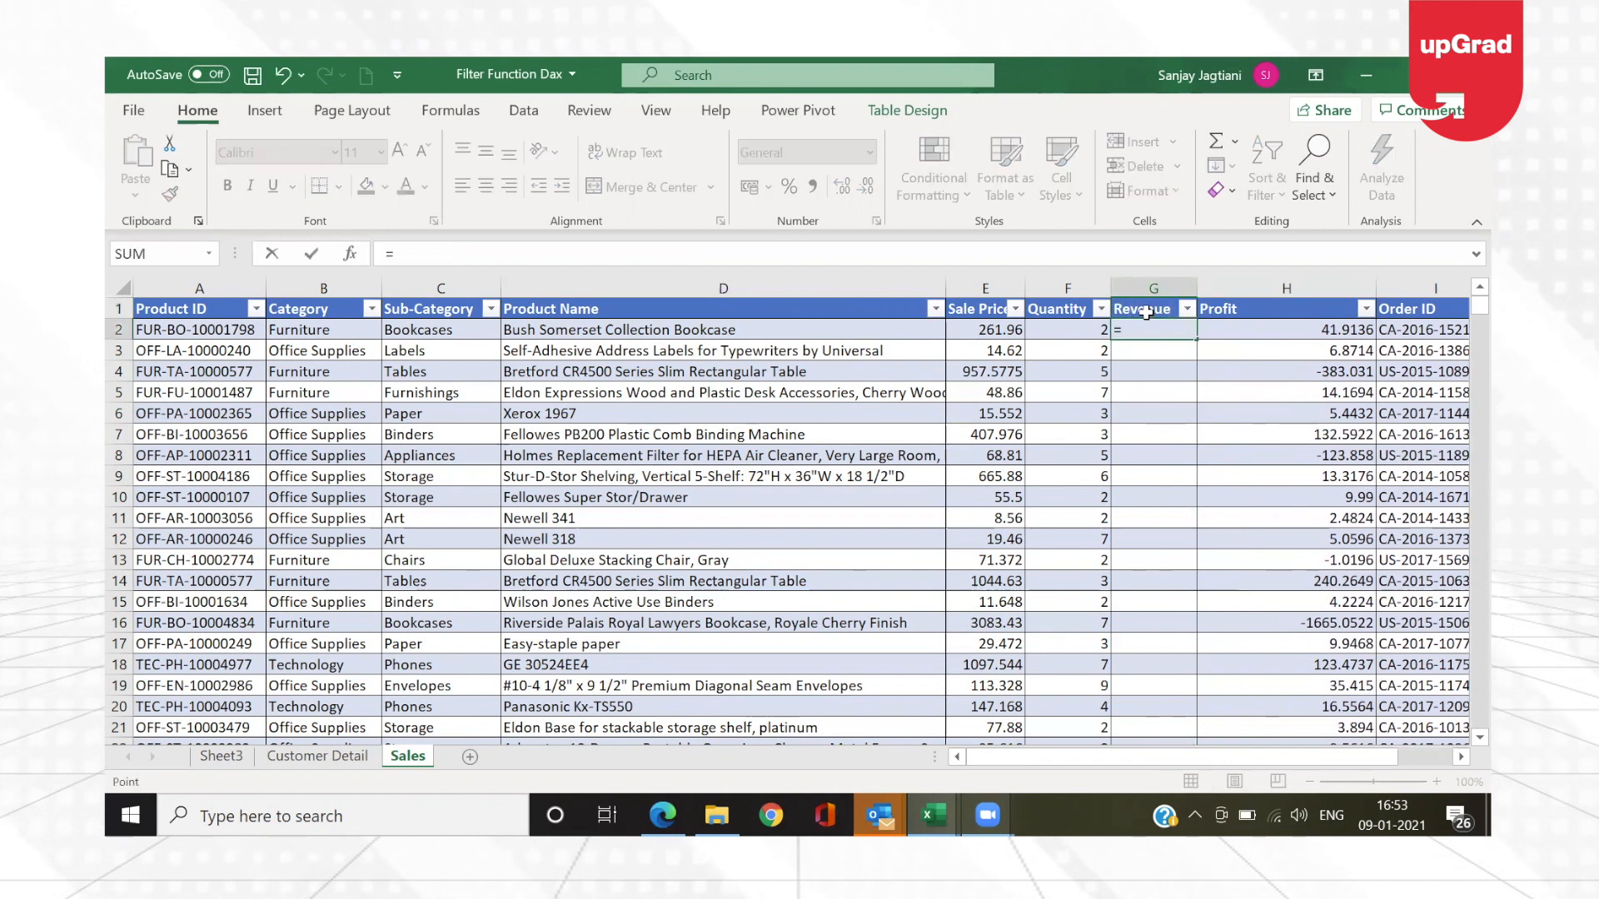
key(Left)
key(Left)
text(*)
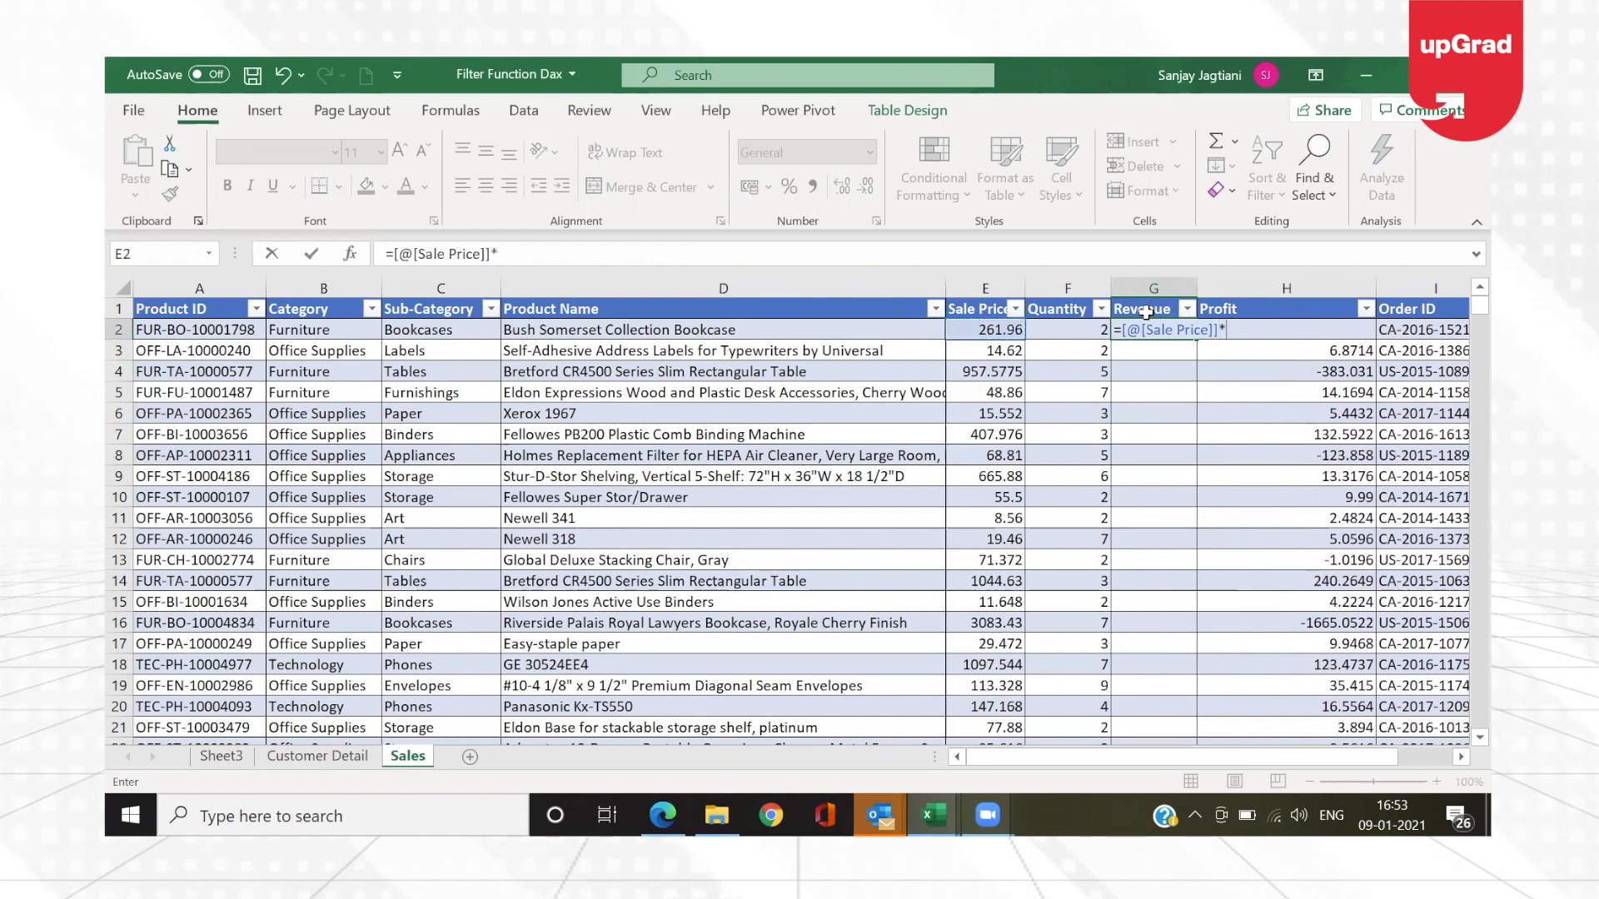
key(Left)
key(Return)
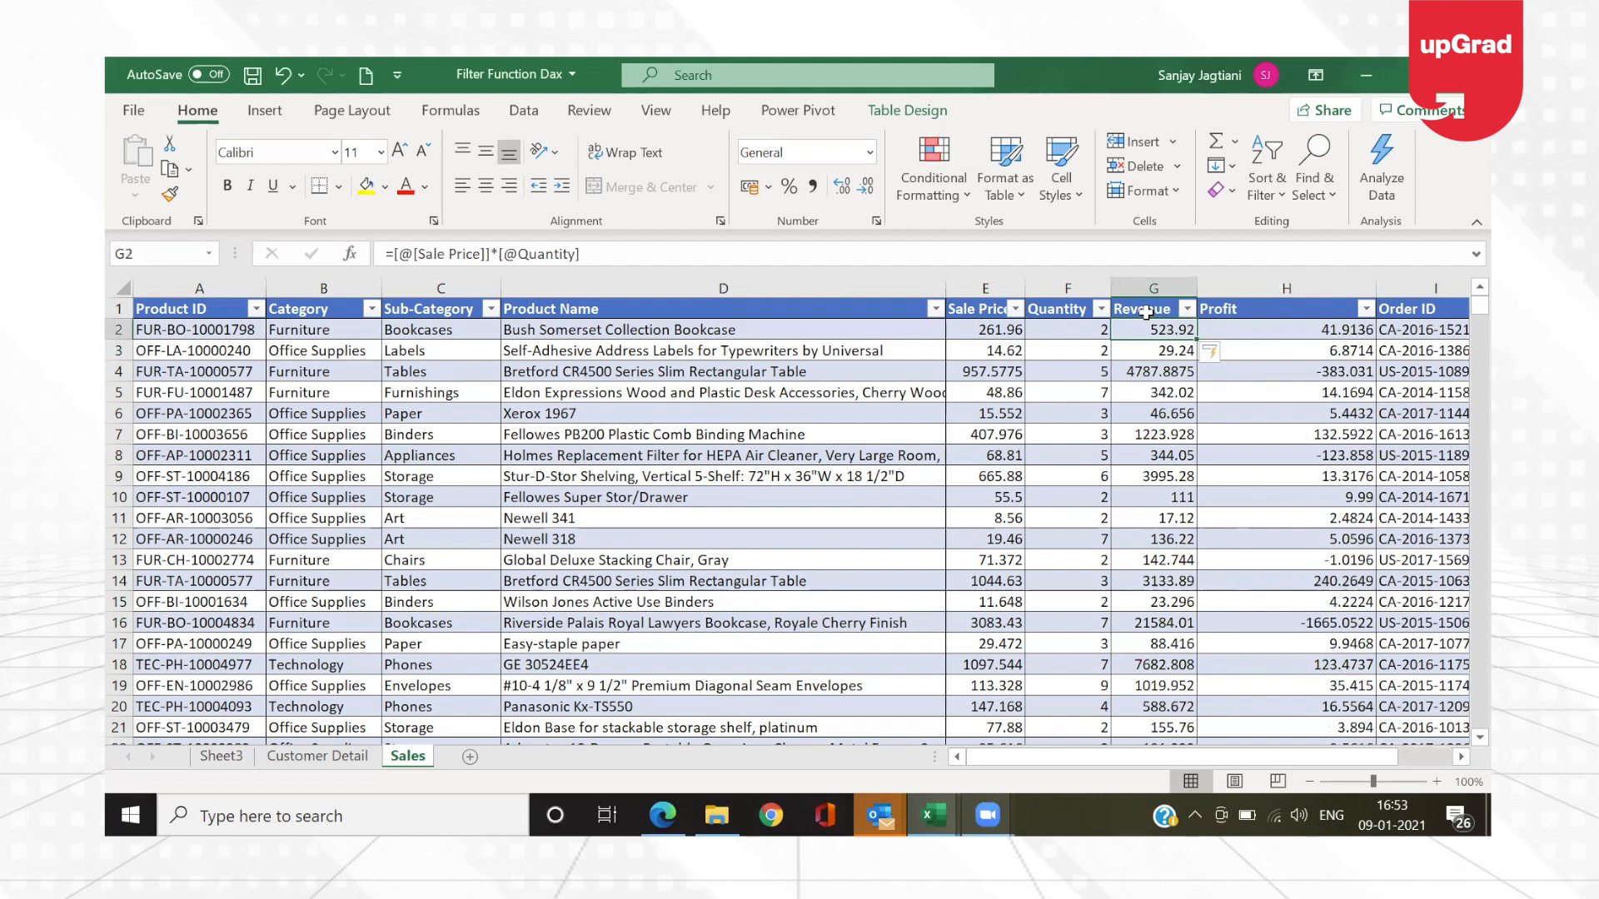
key(ctrl+shift+Down)
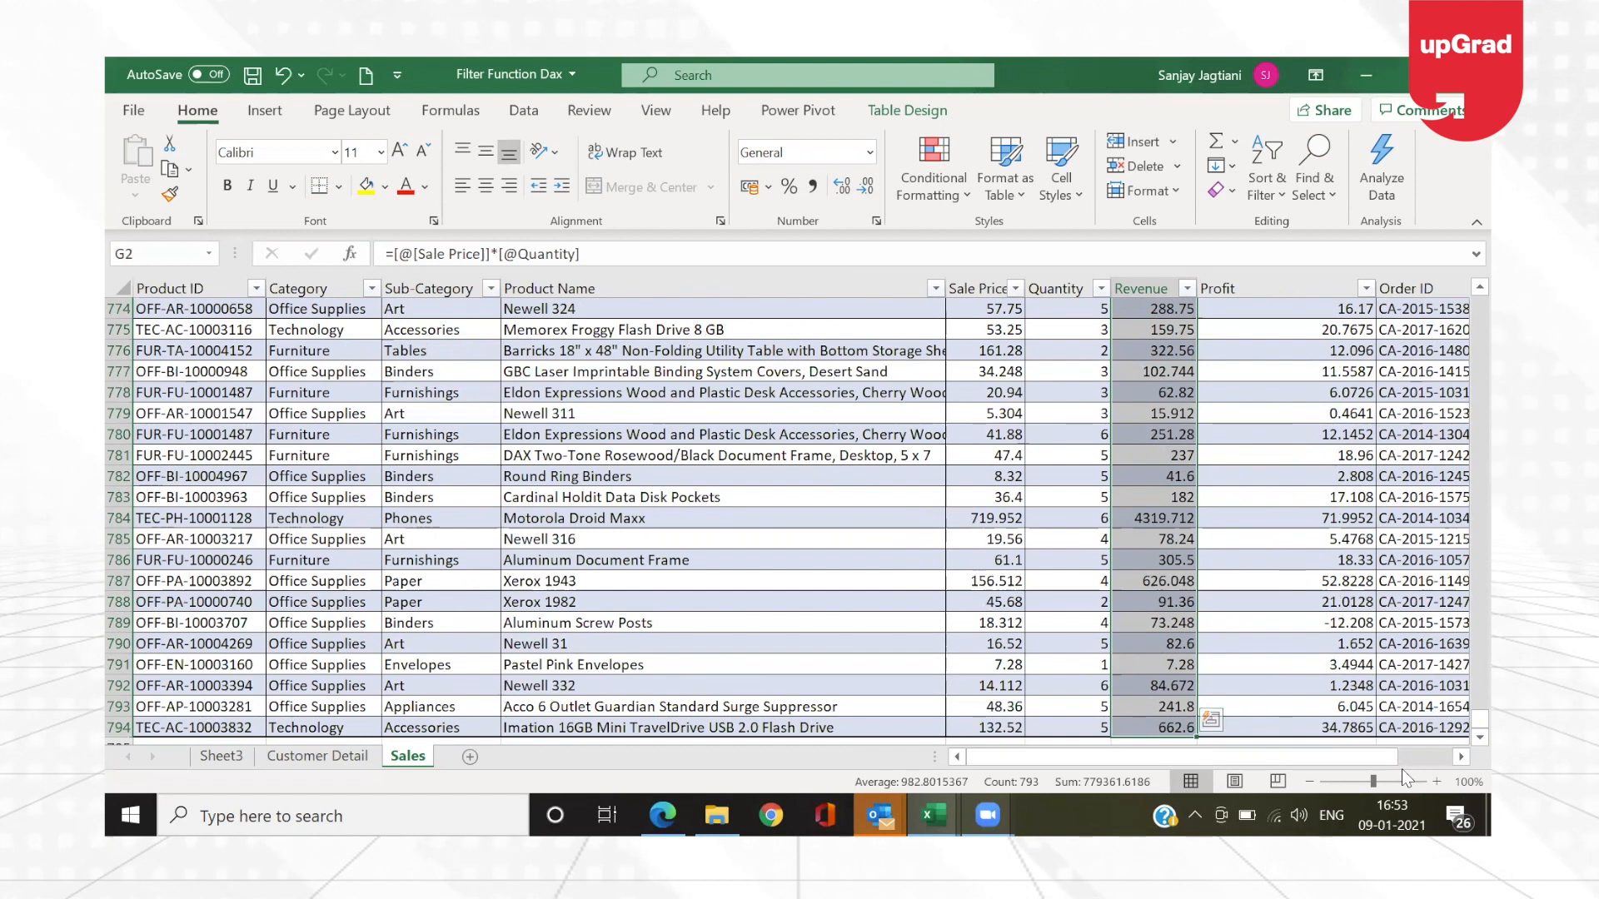
Step: Undo the Revenue formula, the header name and the column inserted before Profit
key(ctrl+z)
key(ctrl+z)
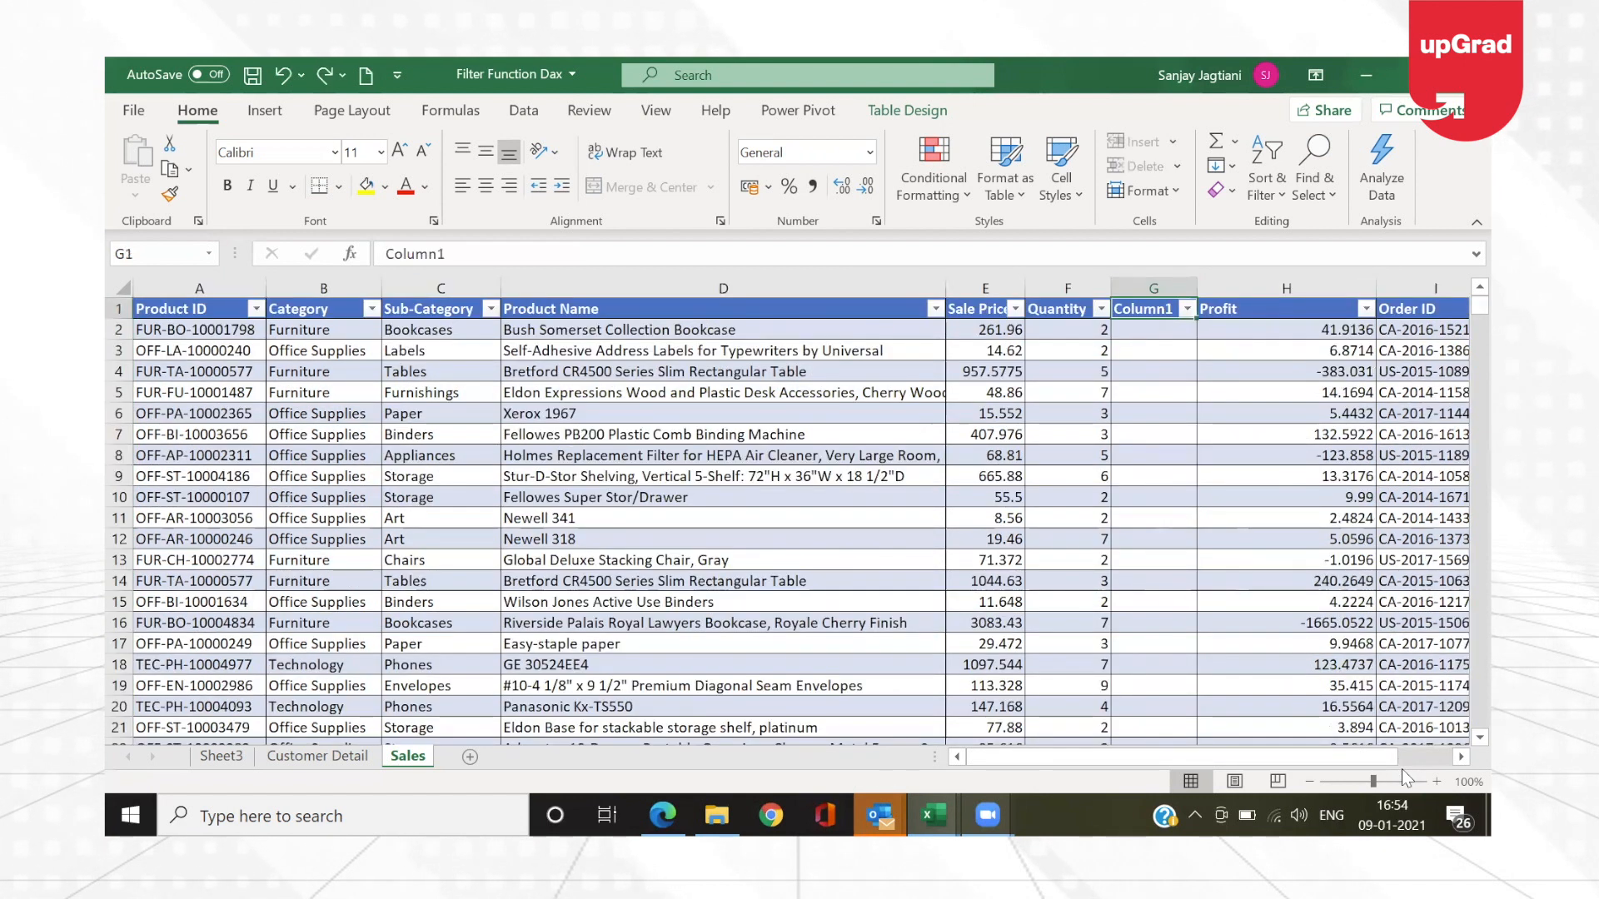
key(ctrl+z)
key(ctrl+z)
key(ctrl+y)
key(ctrl+y)
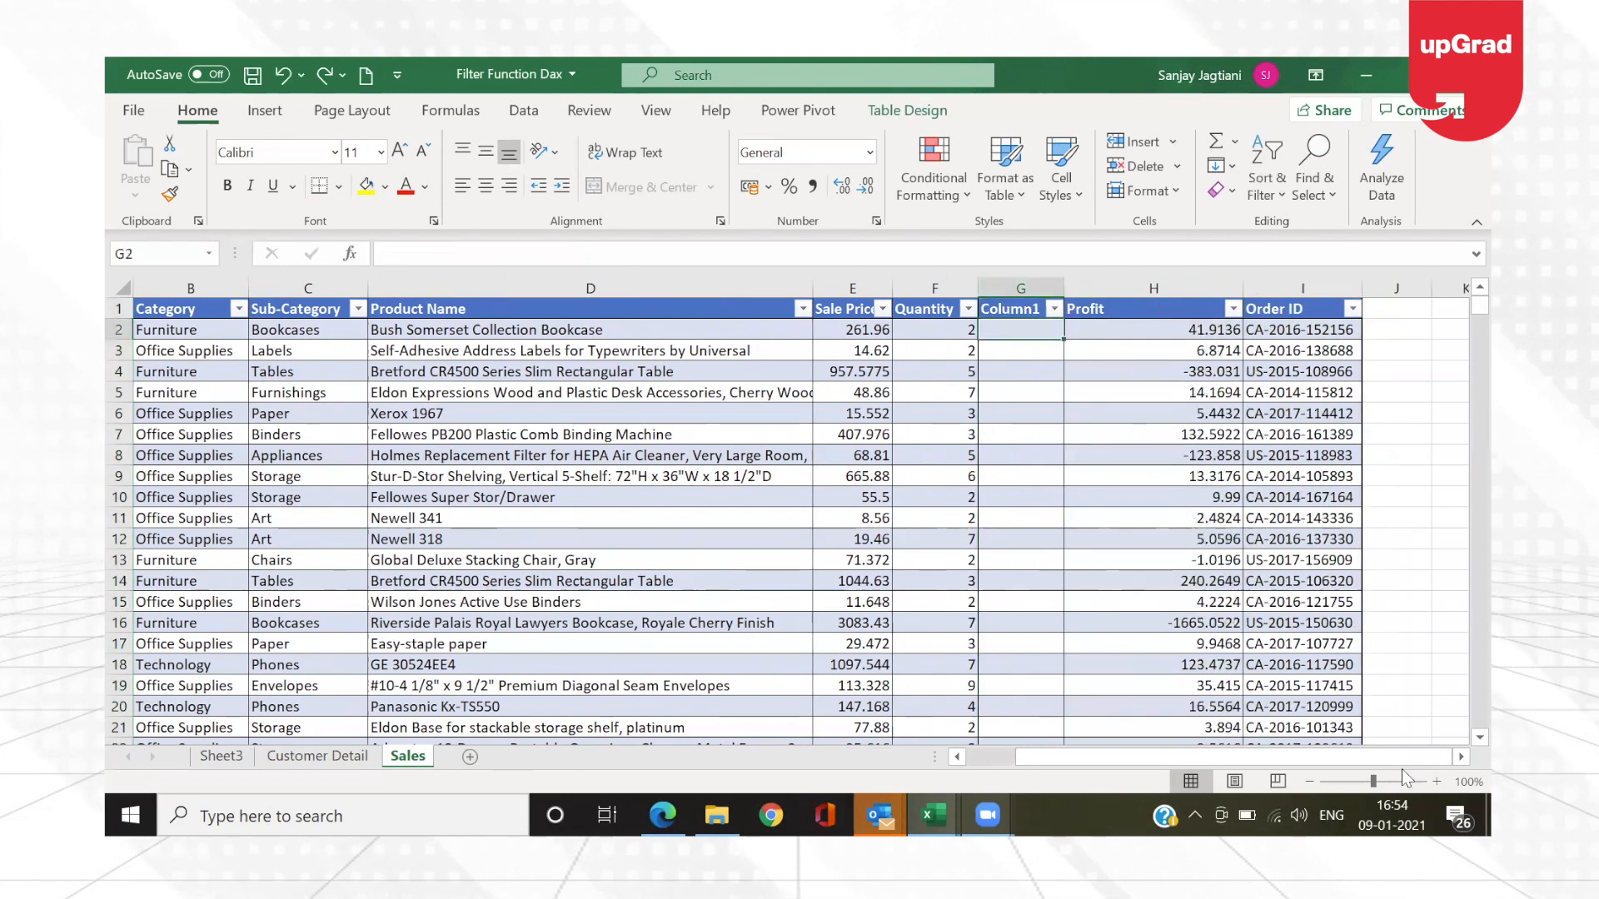
text(=)
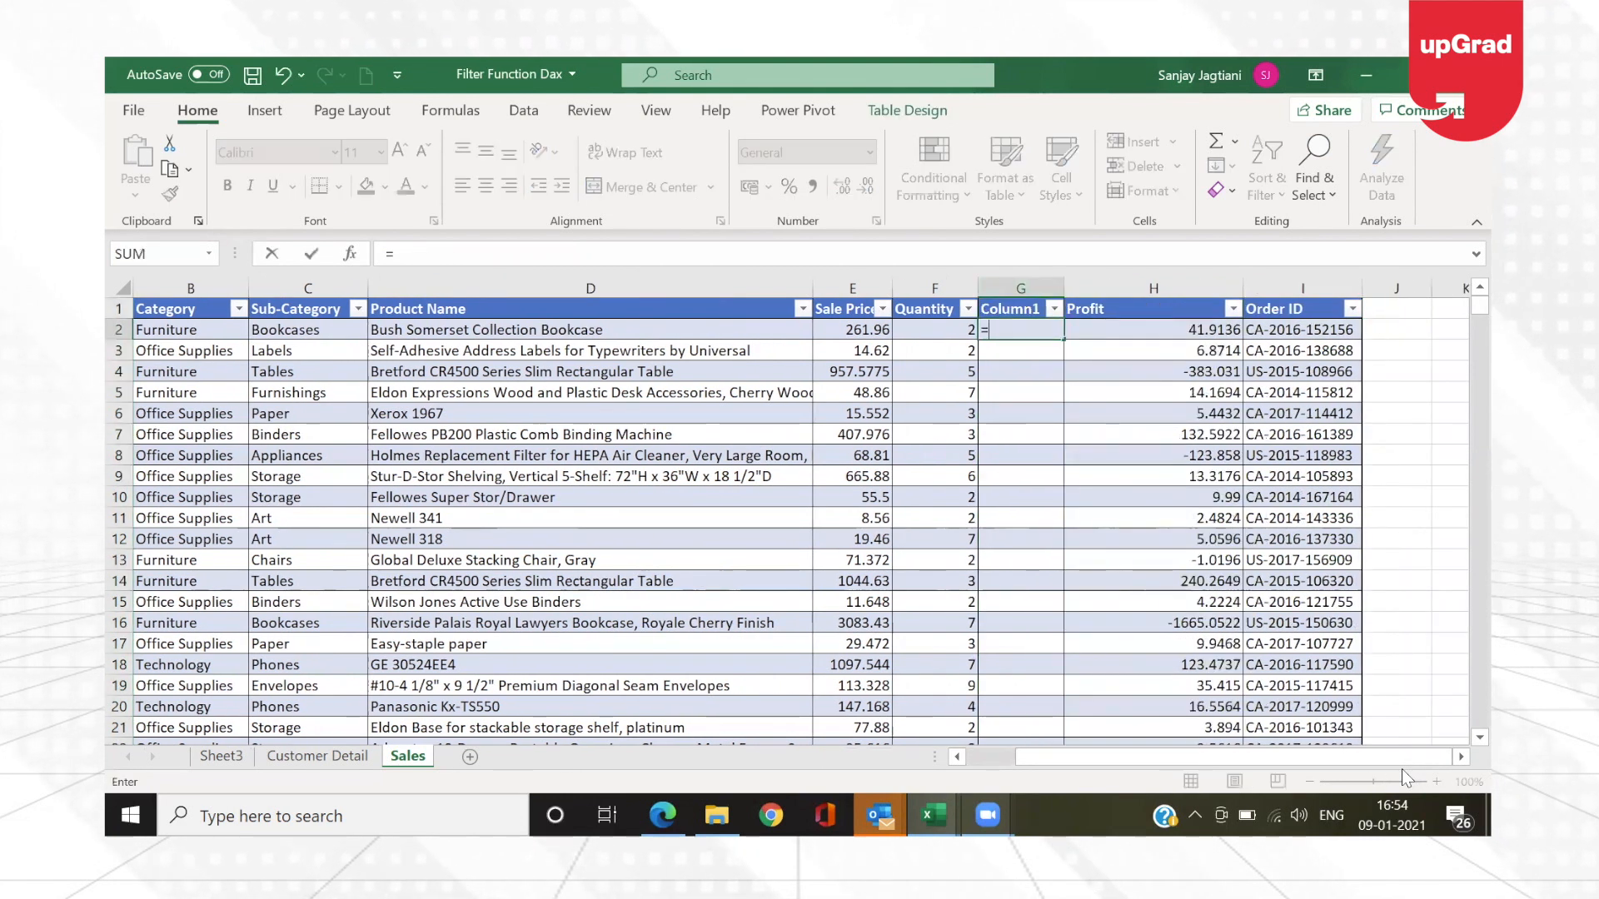
key(BackSpace)
key(Escape)
key(ctrl+z)
Step: Start a SUMPRODUCT formula in cell J2 with the entire Sale Price column of the Sales table as the first array
key(Right)
key(Right)
key(Right)
key(Down)
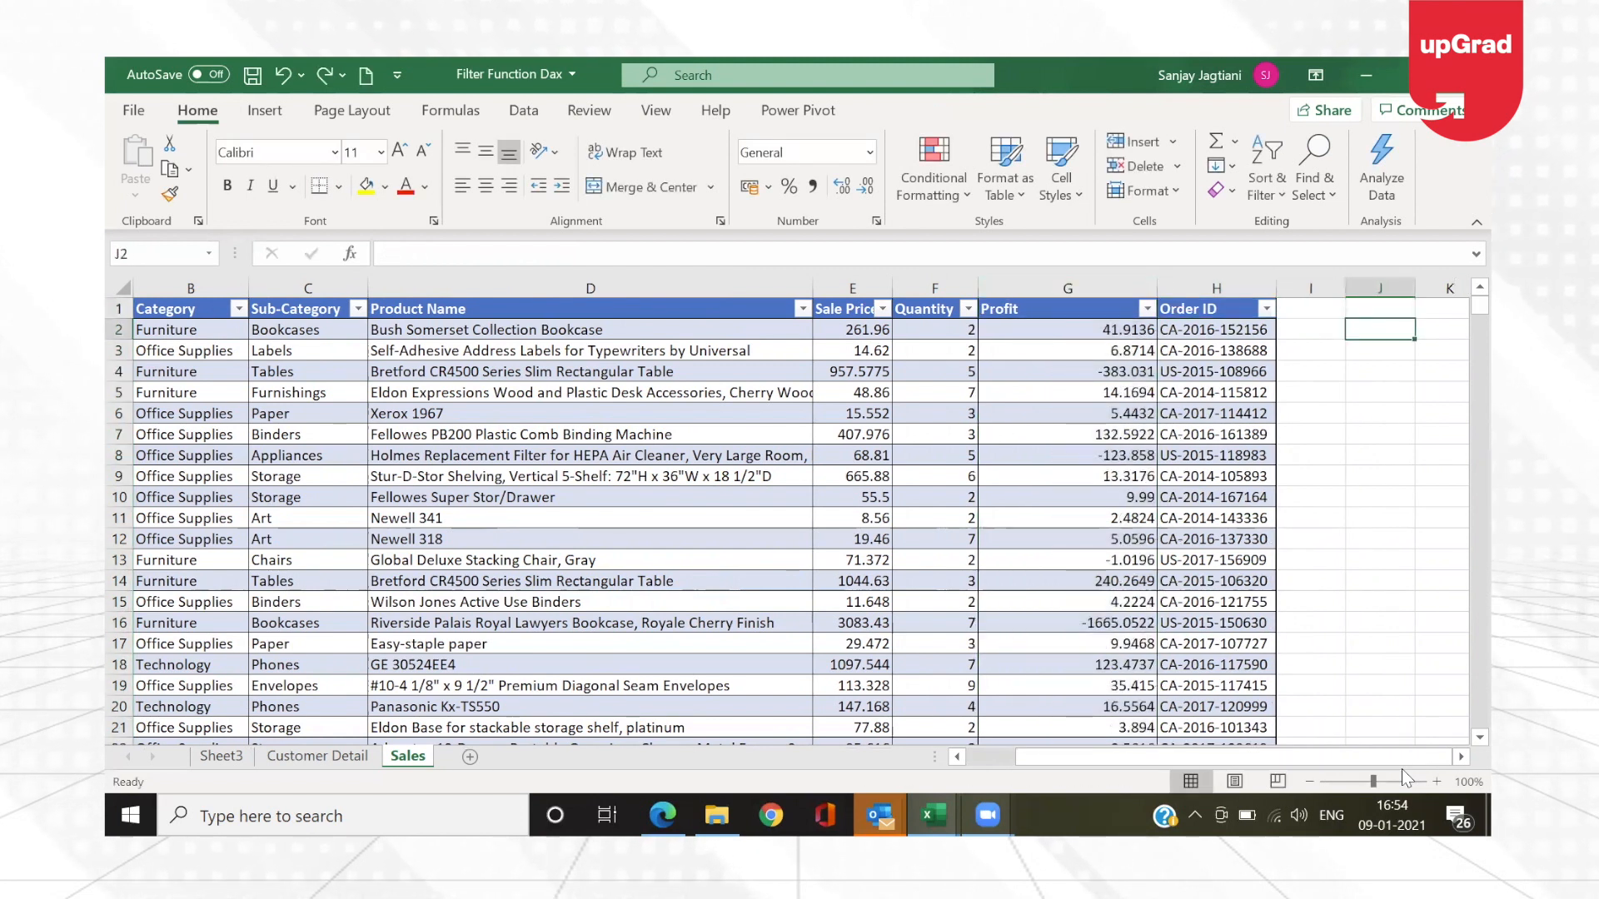
text(=su)
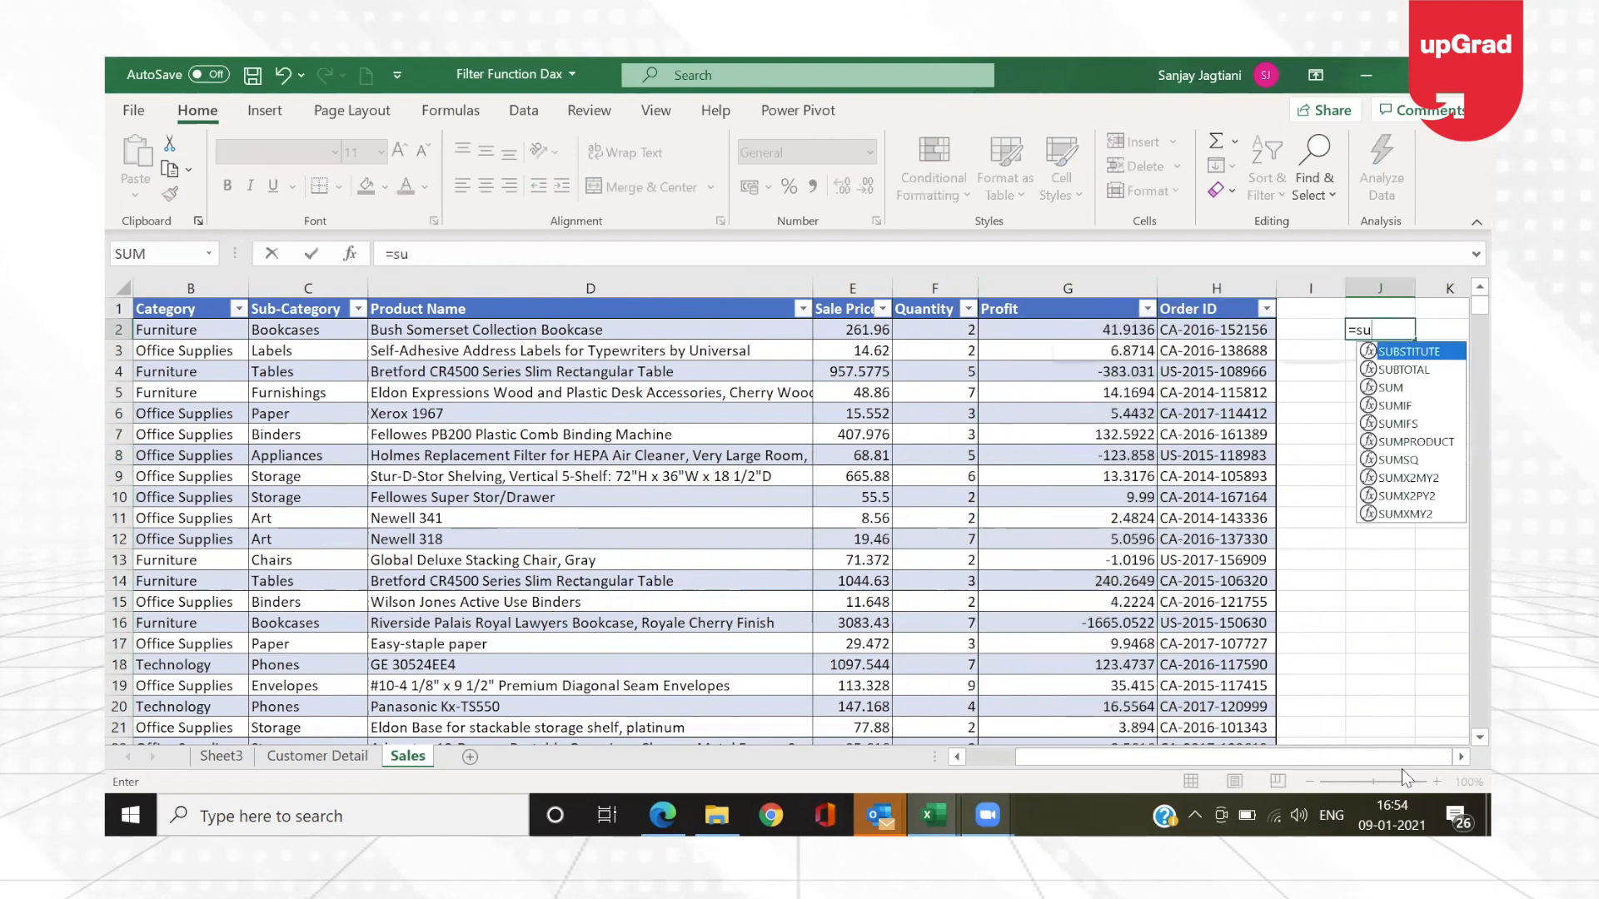
text(mprod)
key(Tab)
key(Left)
key(Left)
key(Left)
key(Left)
key(Left)
key(ctrl+shift+Down)
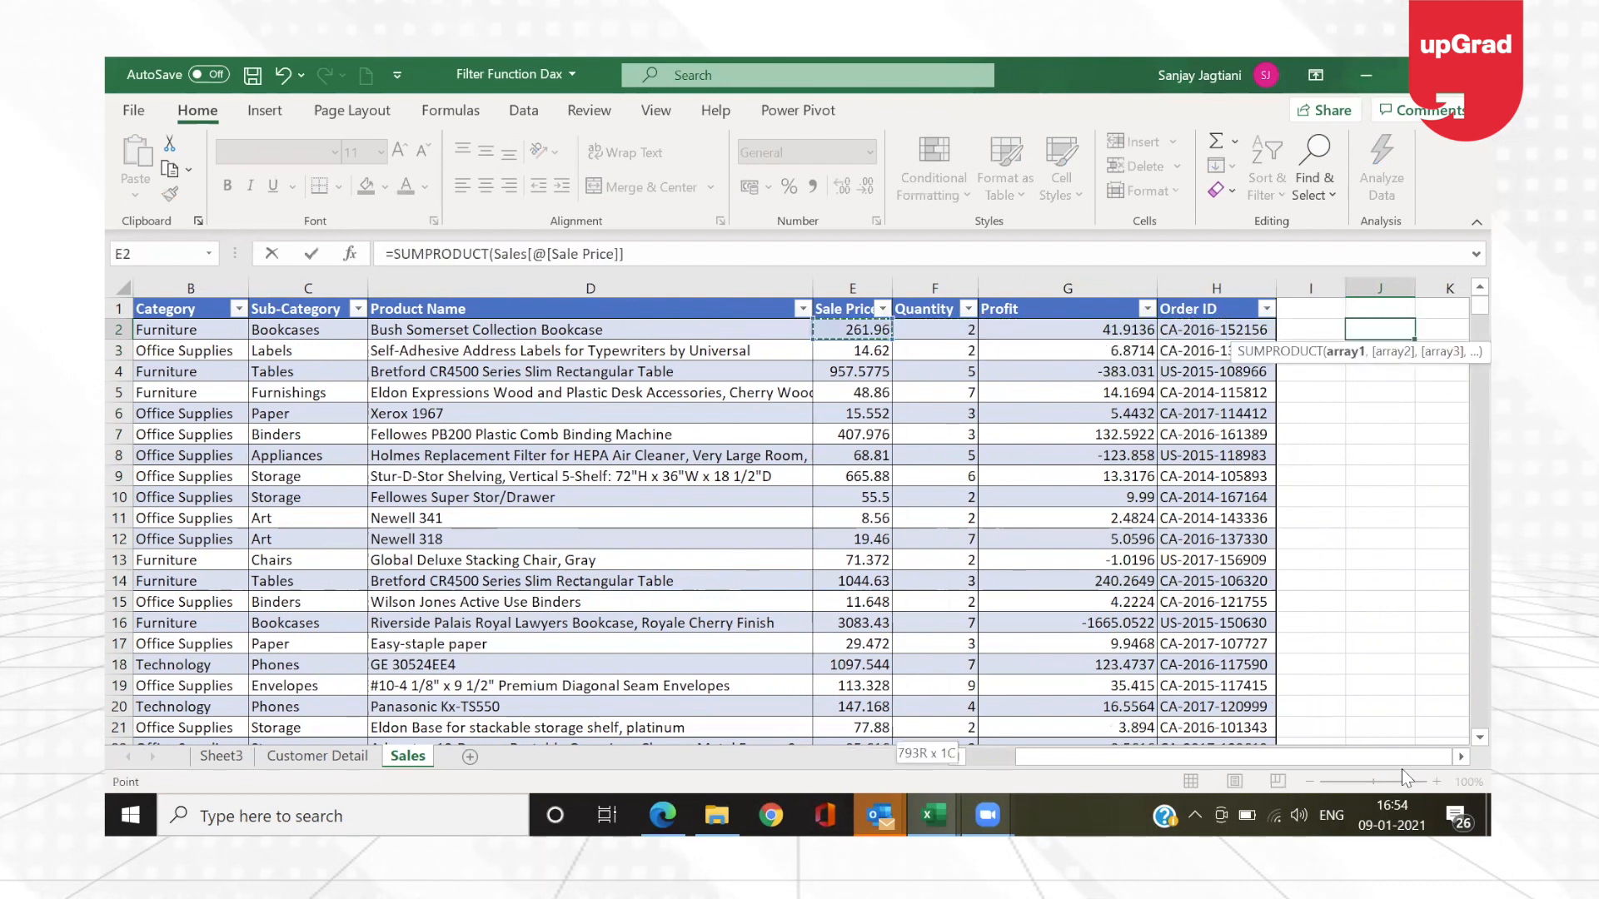
text(,)
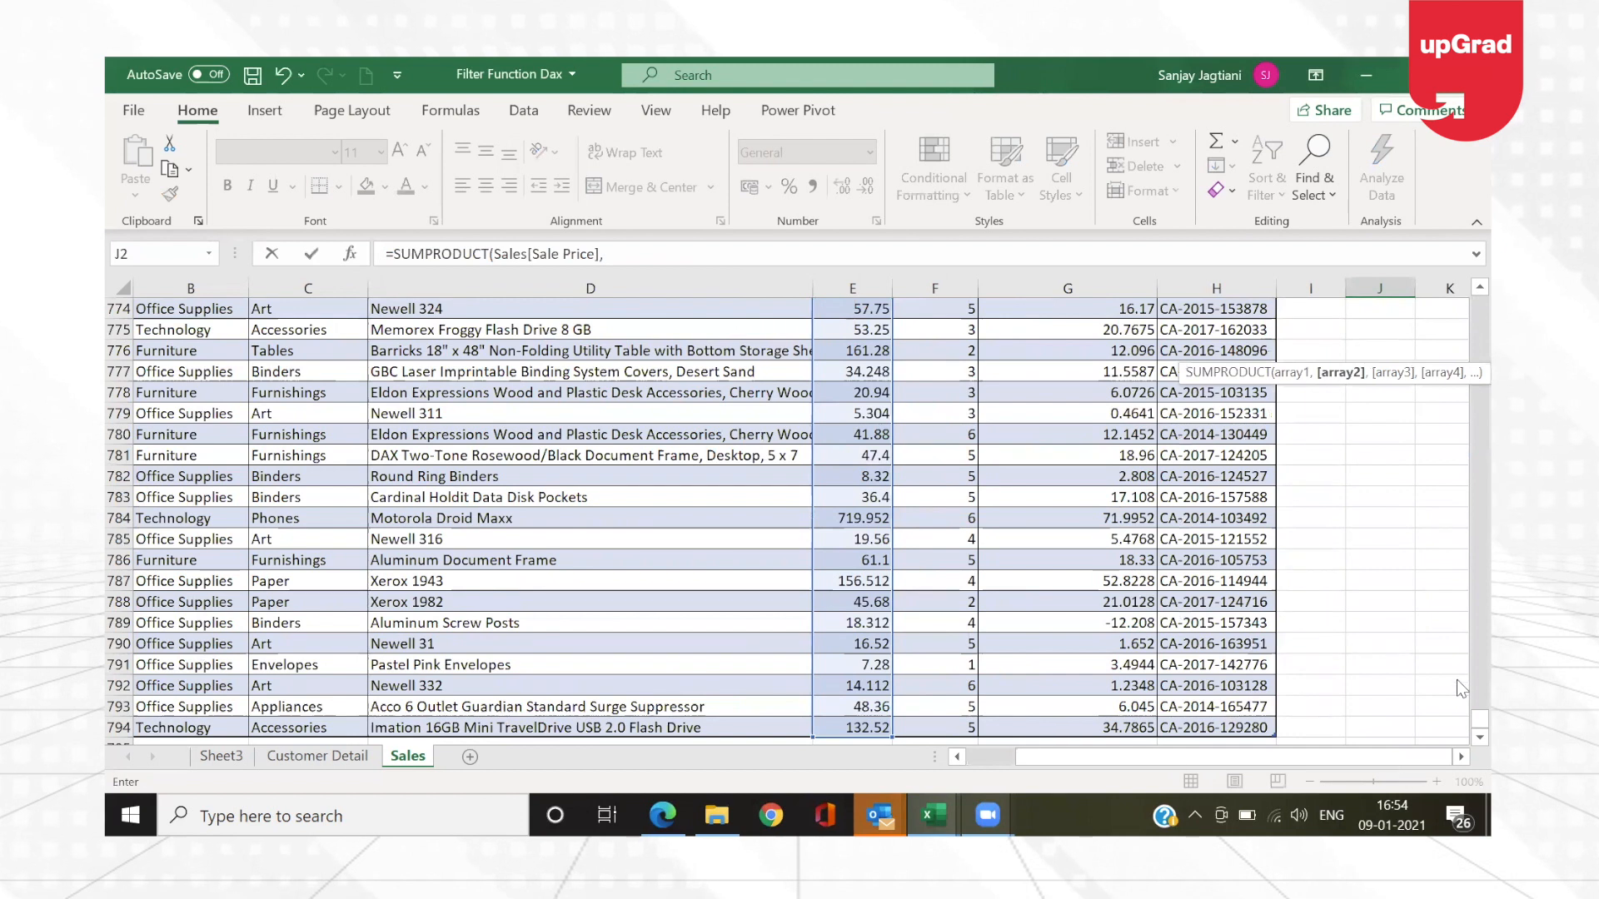
Step: Add the entire Quantity column as the second SUMPRODUCT array and complete the formula in J2
click(913, 598)
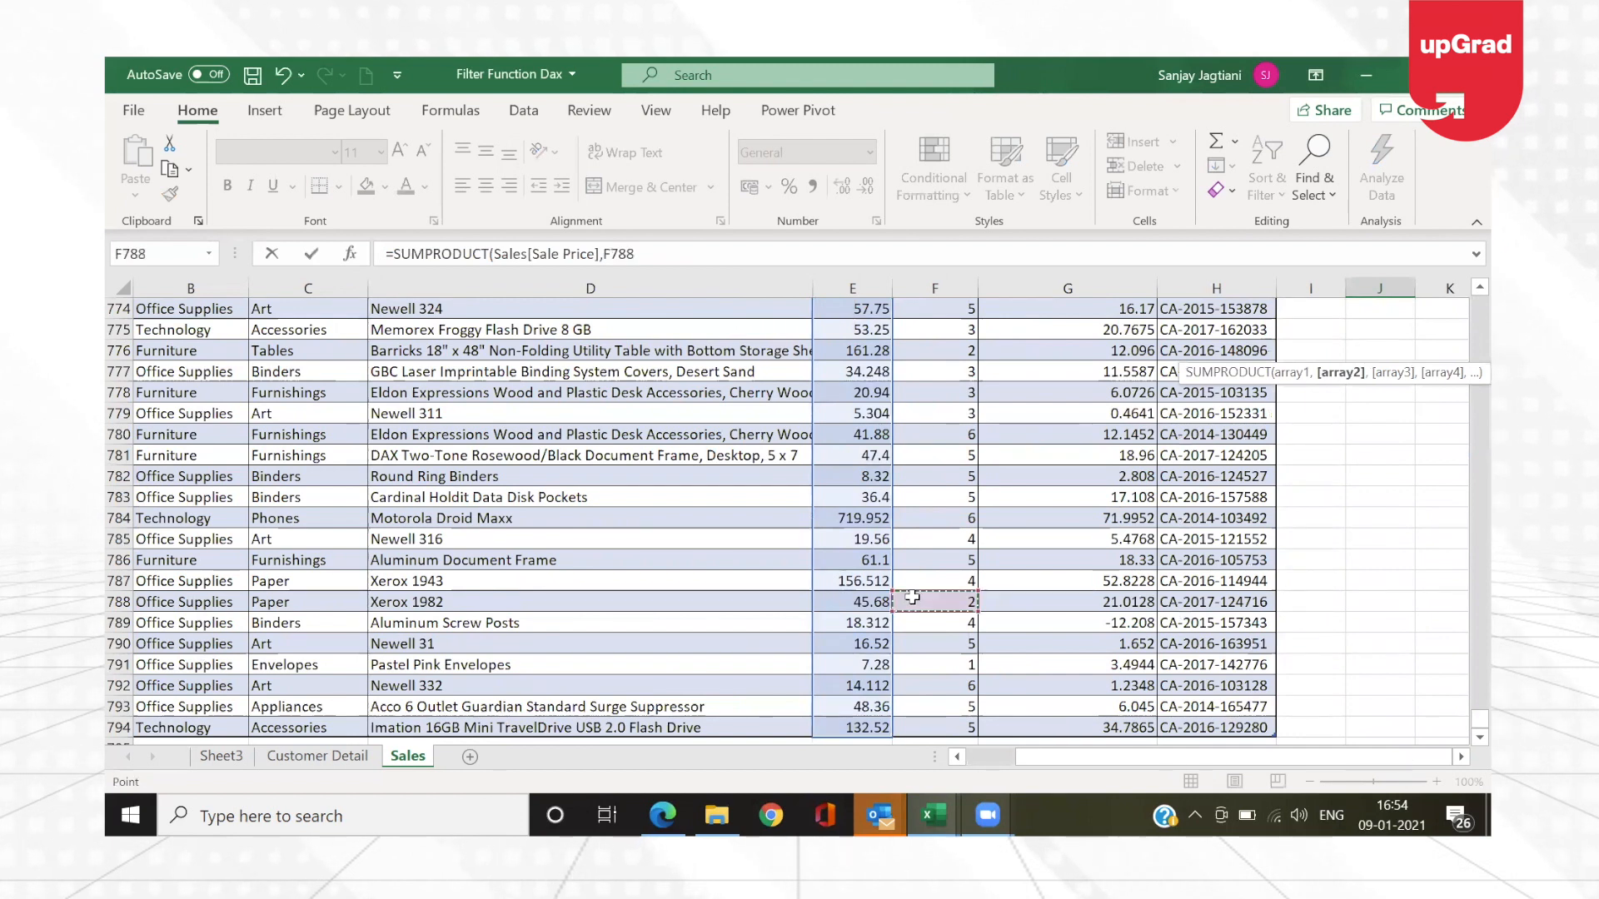
key(ctrl+shift+Up)
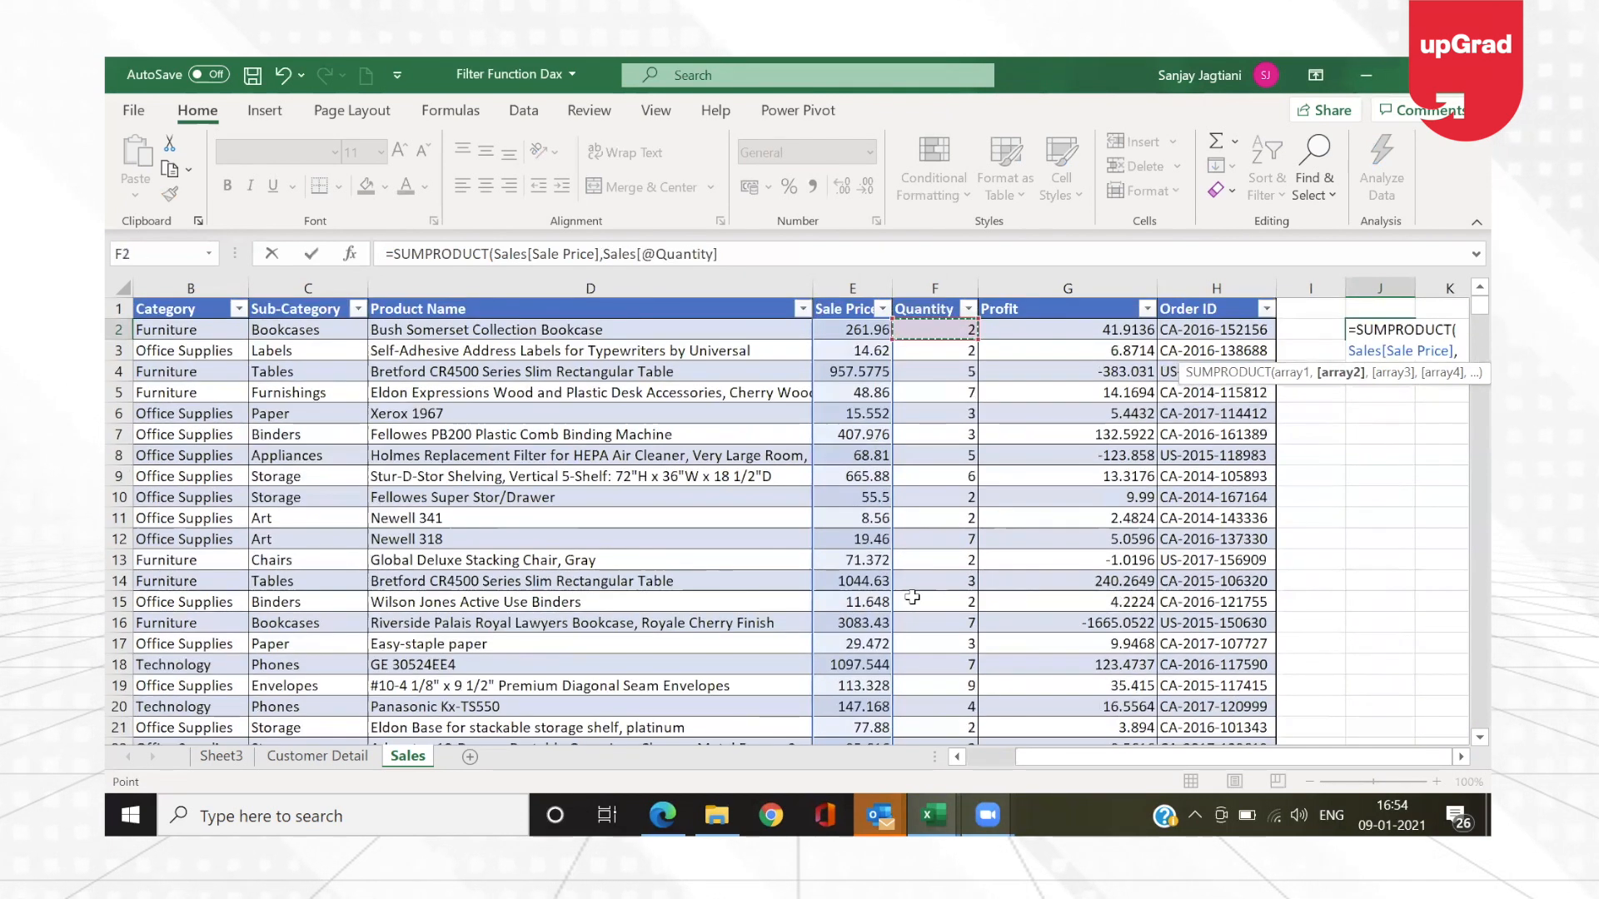
key(ctrl+shift+Down)
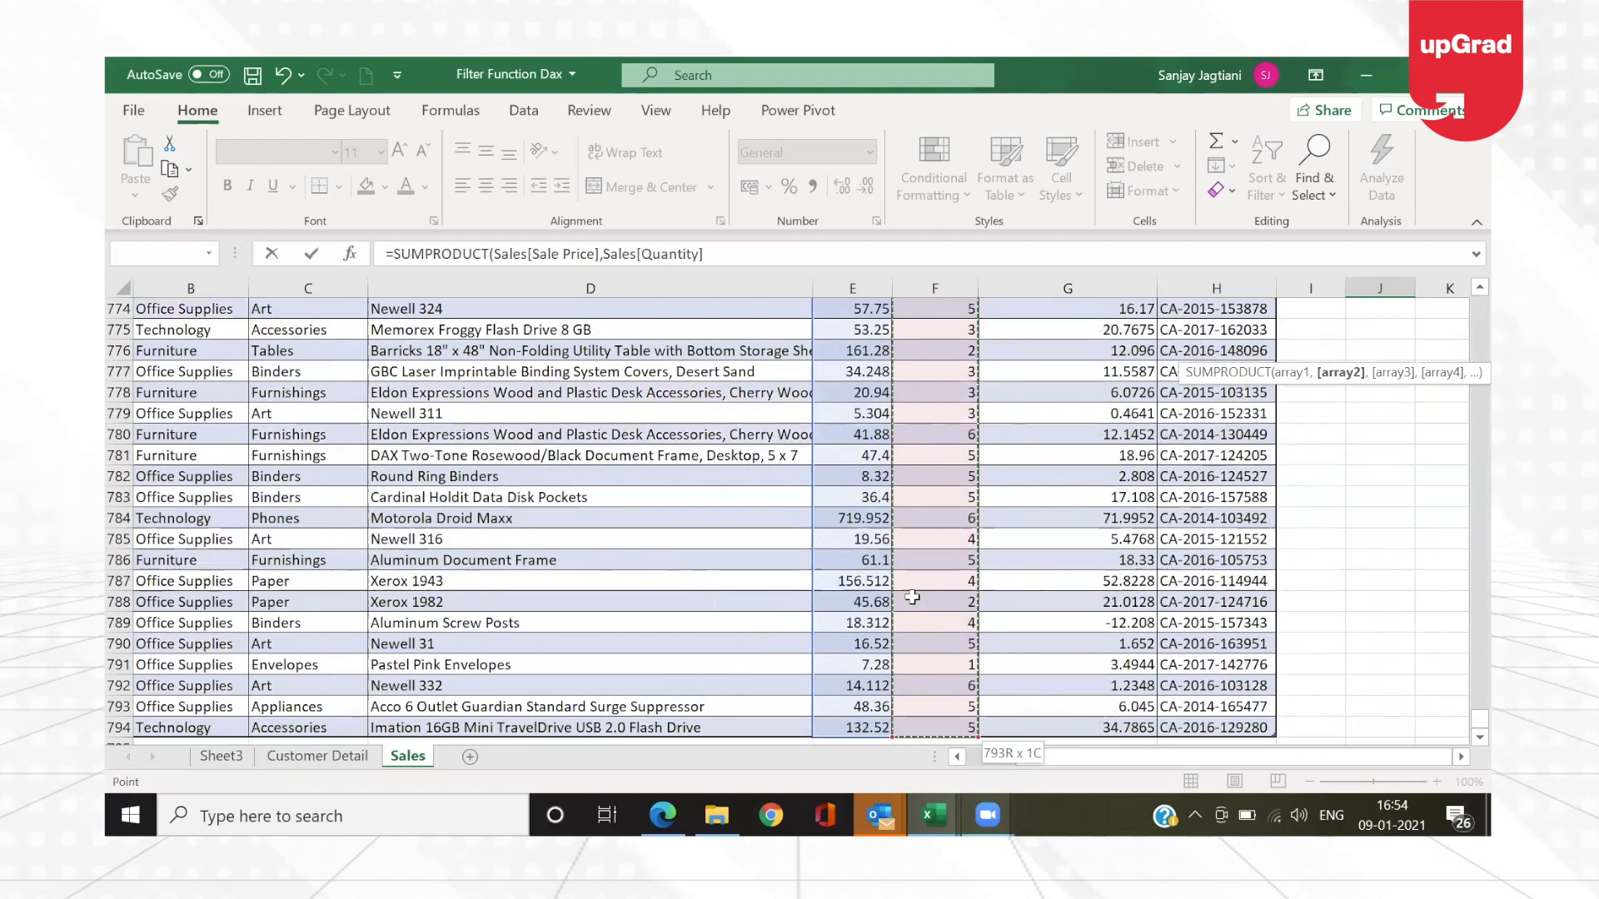
key(Return)
key(Up)
key(Up)
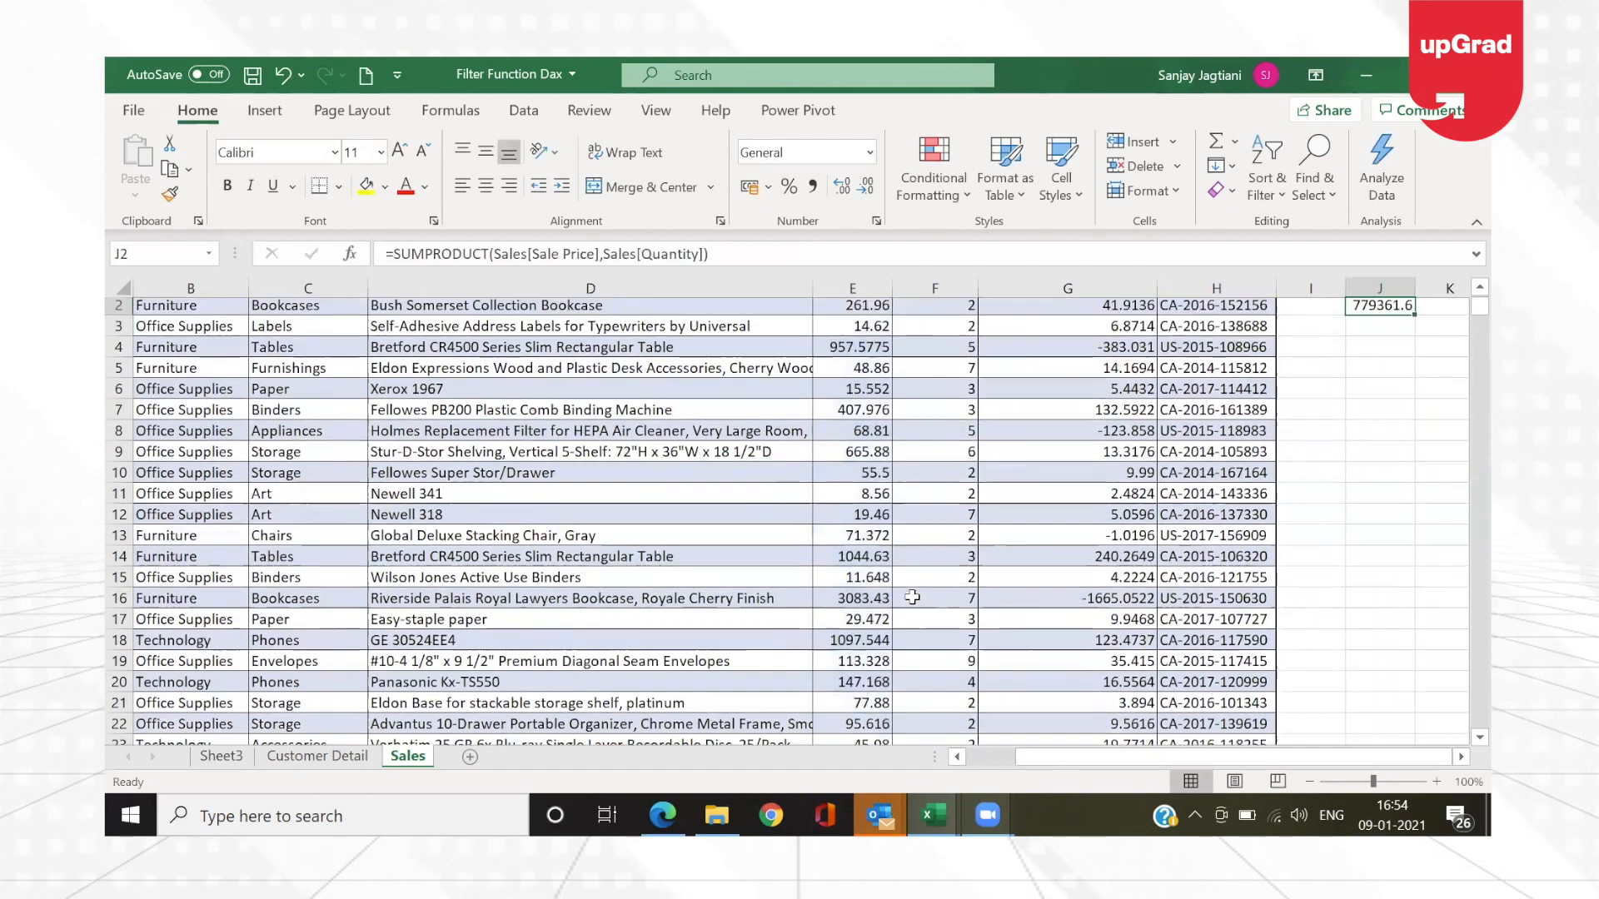
key(Down)
key(Up)
key(Down)
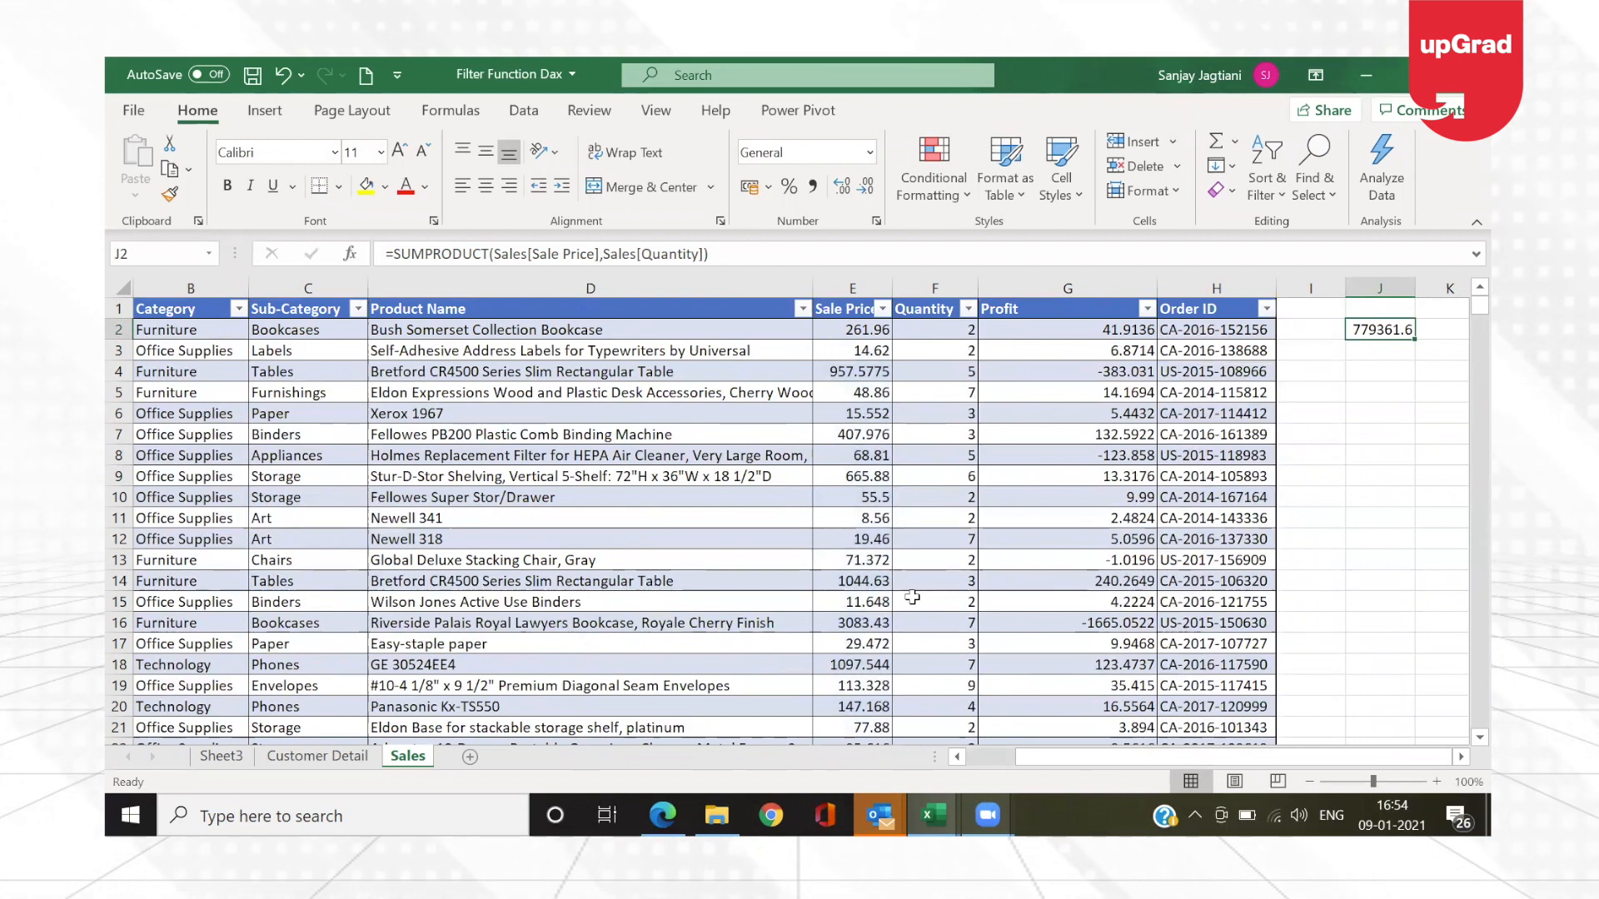
Step: Label the SUMPRODUCT result by entering Total Revenue in cell J1
key(Up)
text(T)
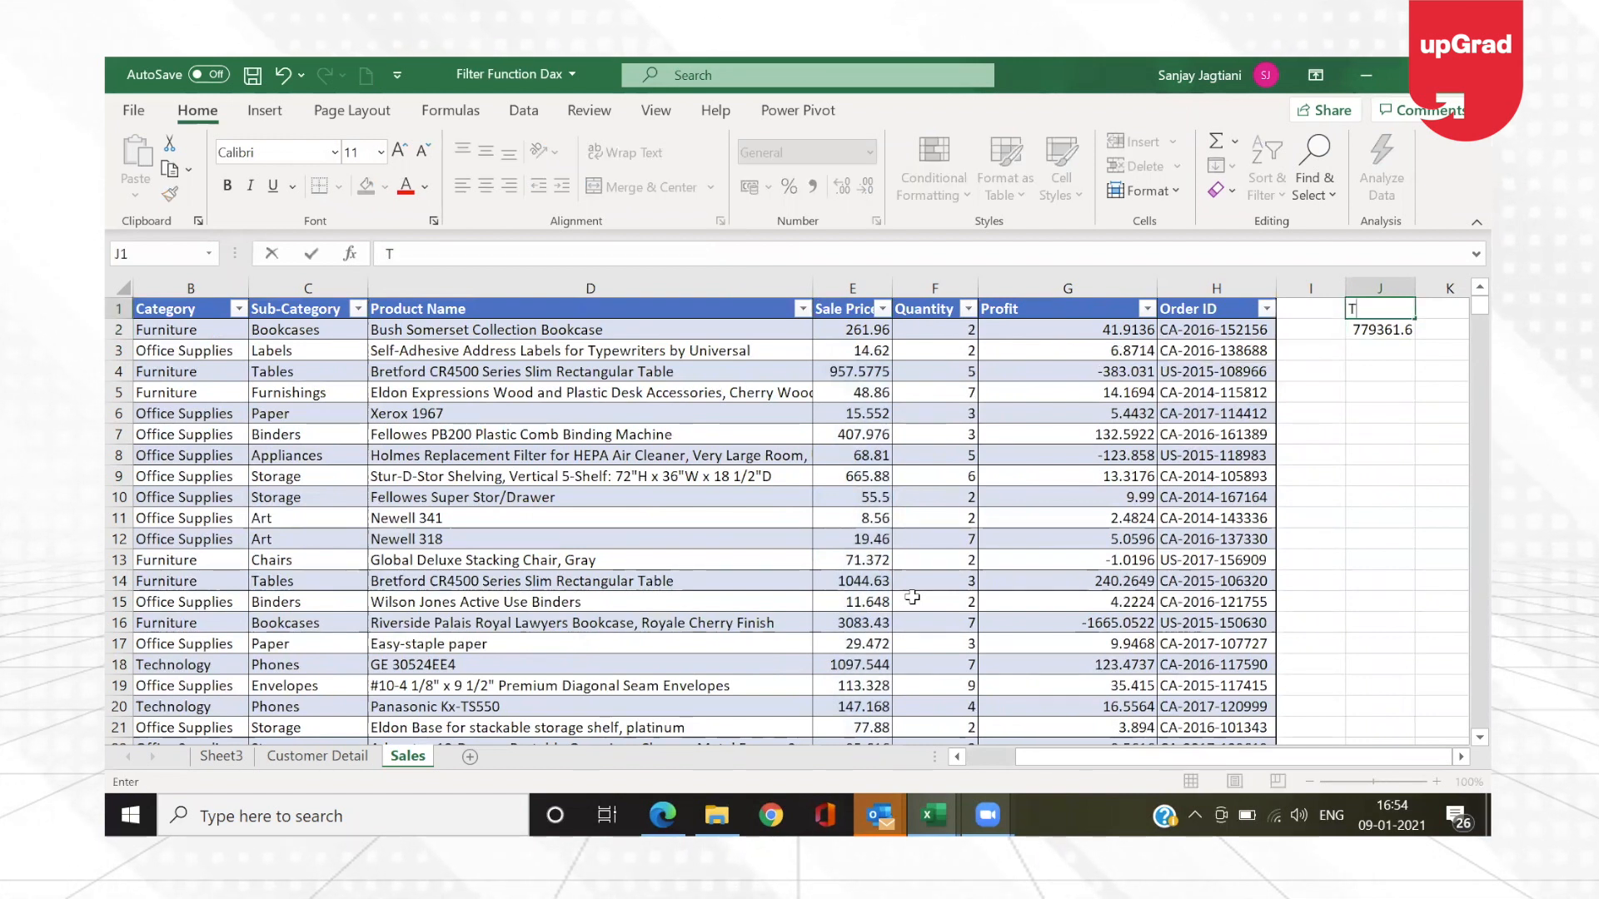
text(otal Revenue)
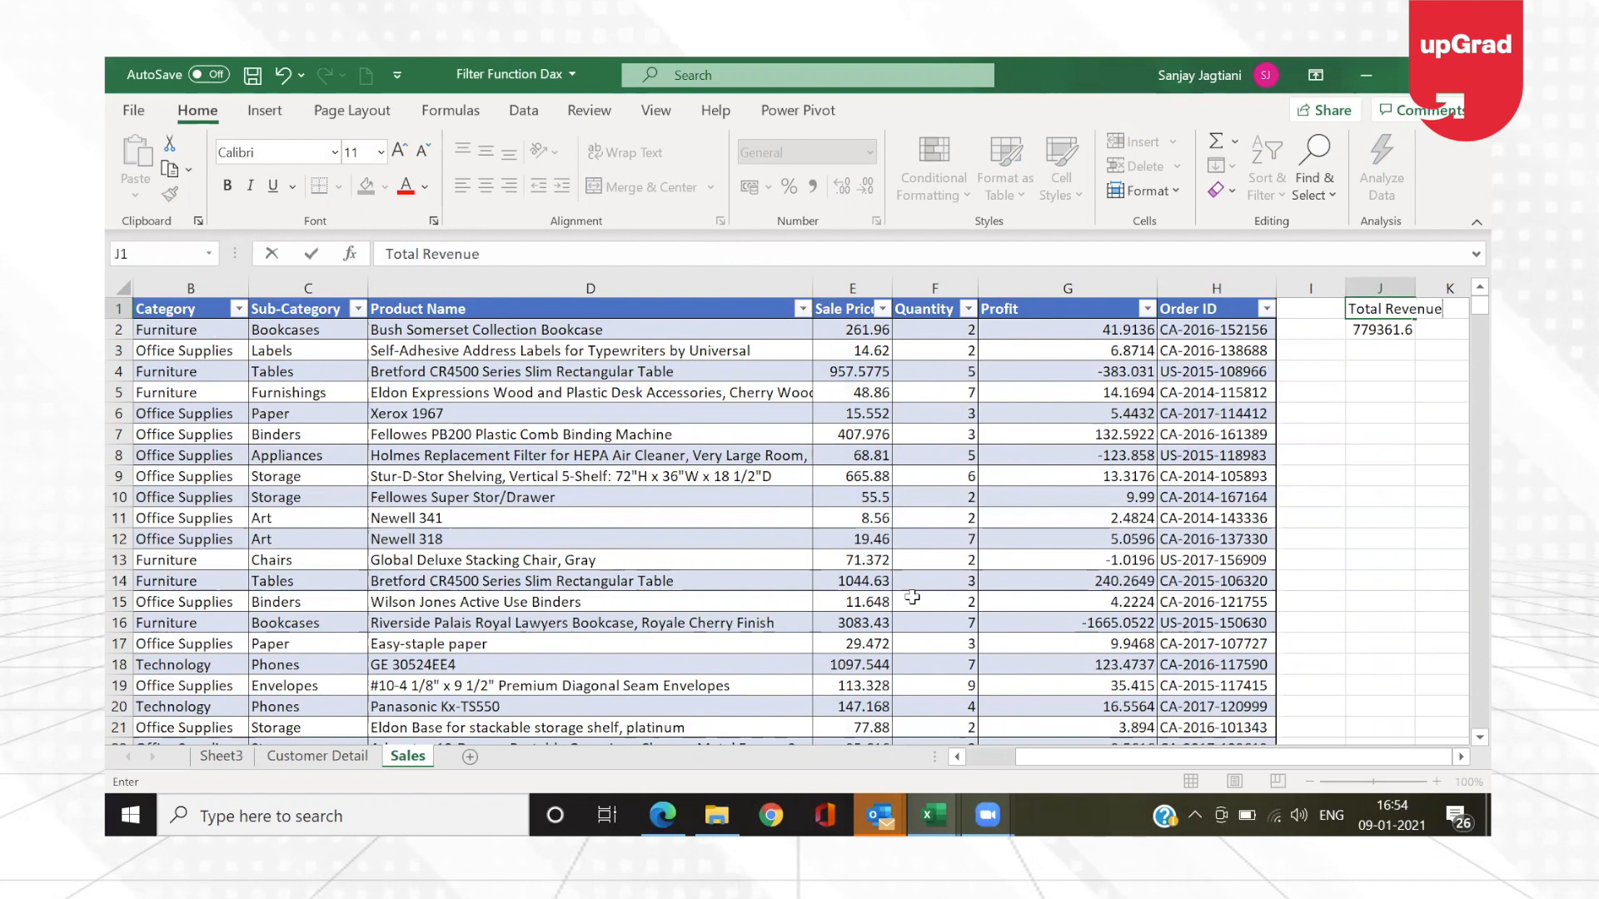
key(Return)
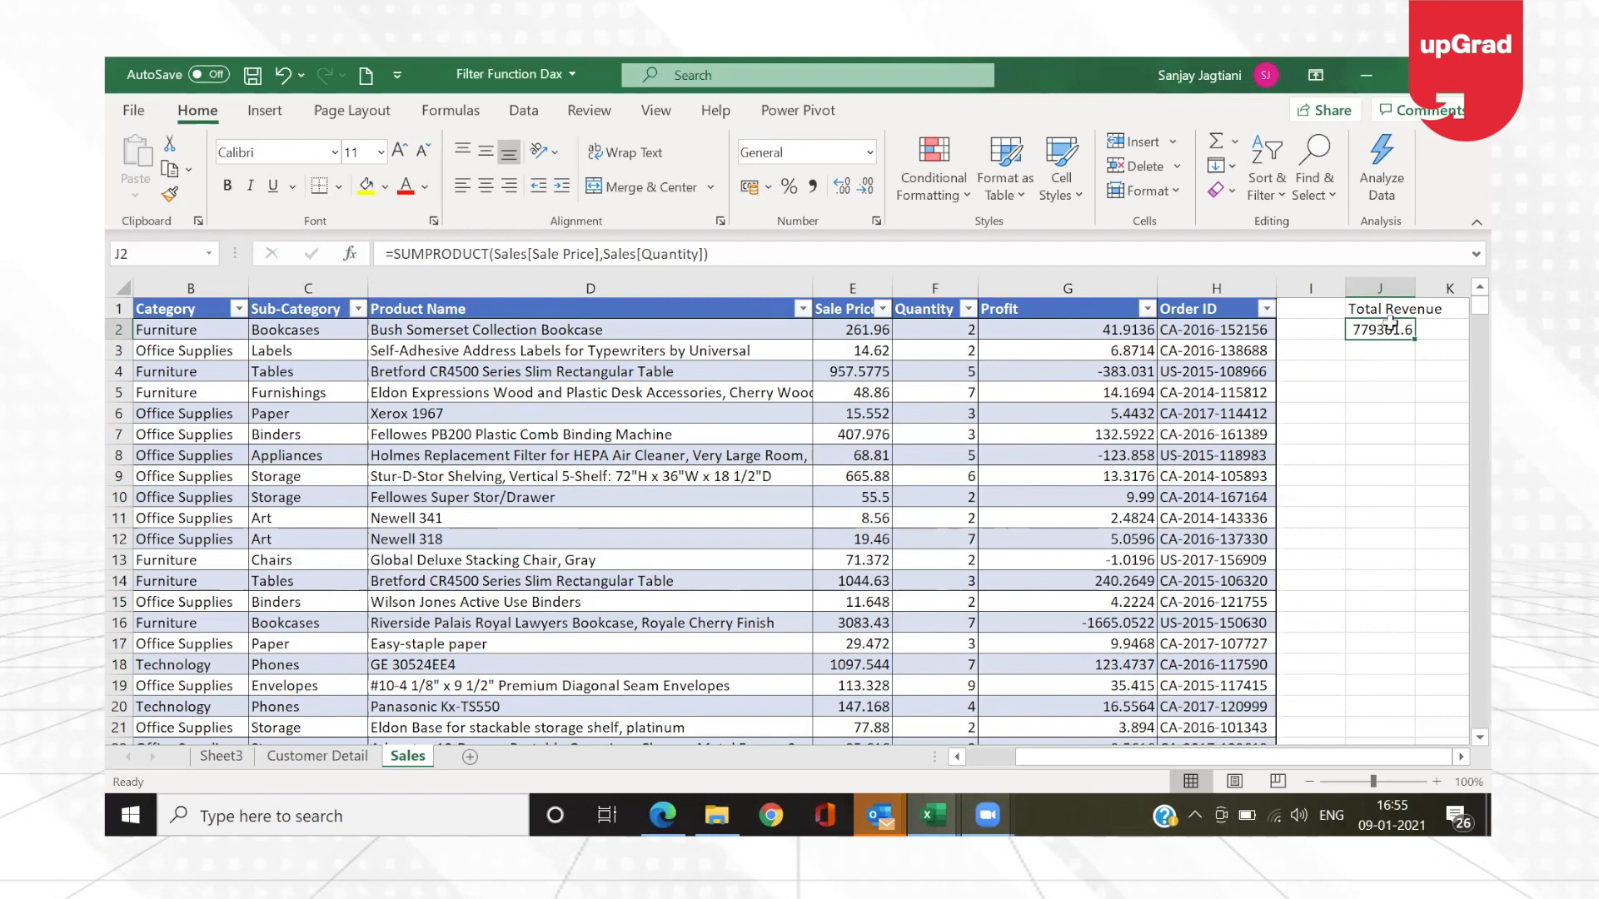
Step: Compare the Sales table with the Customer Detail table by switching between the two sheets
click(723, 367)
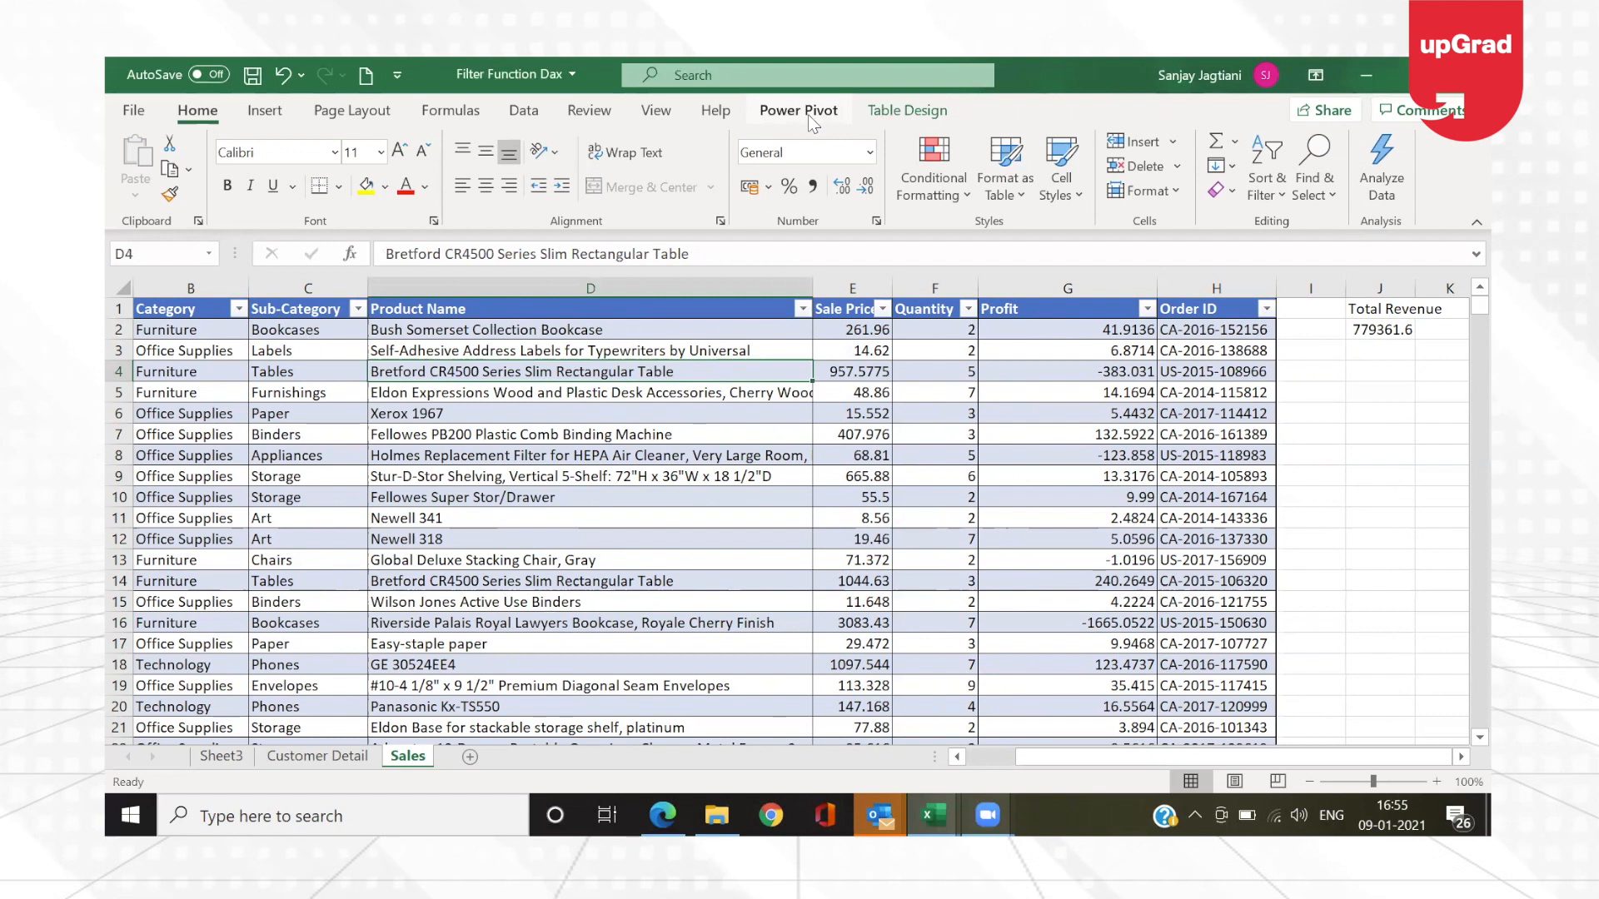
click(716, 519)
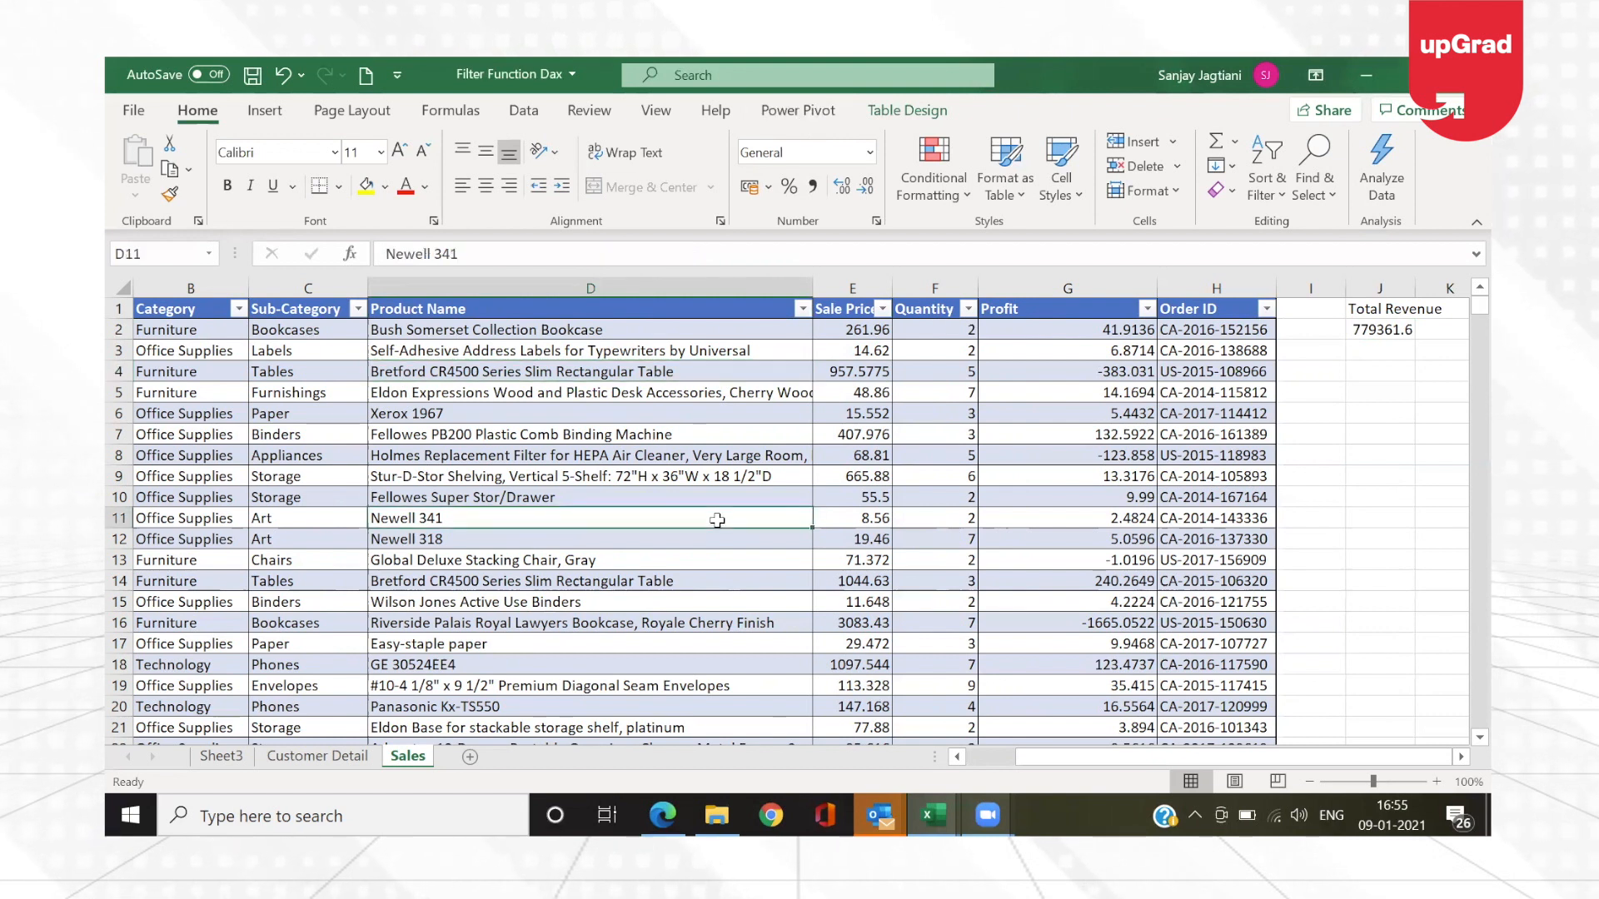
click(308, 758)
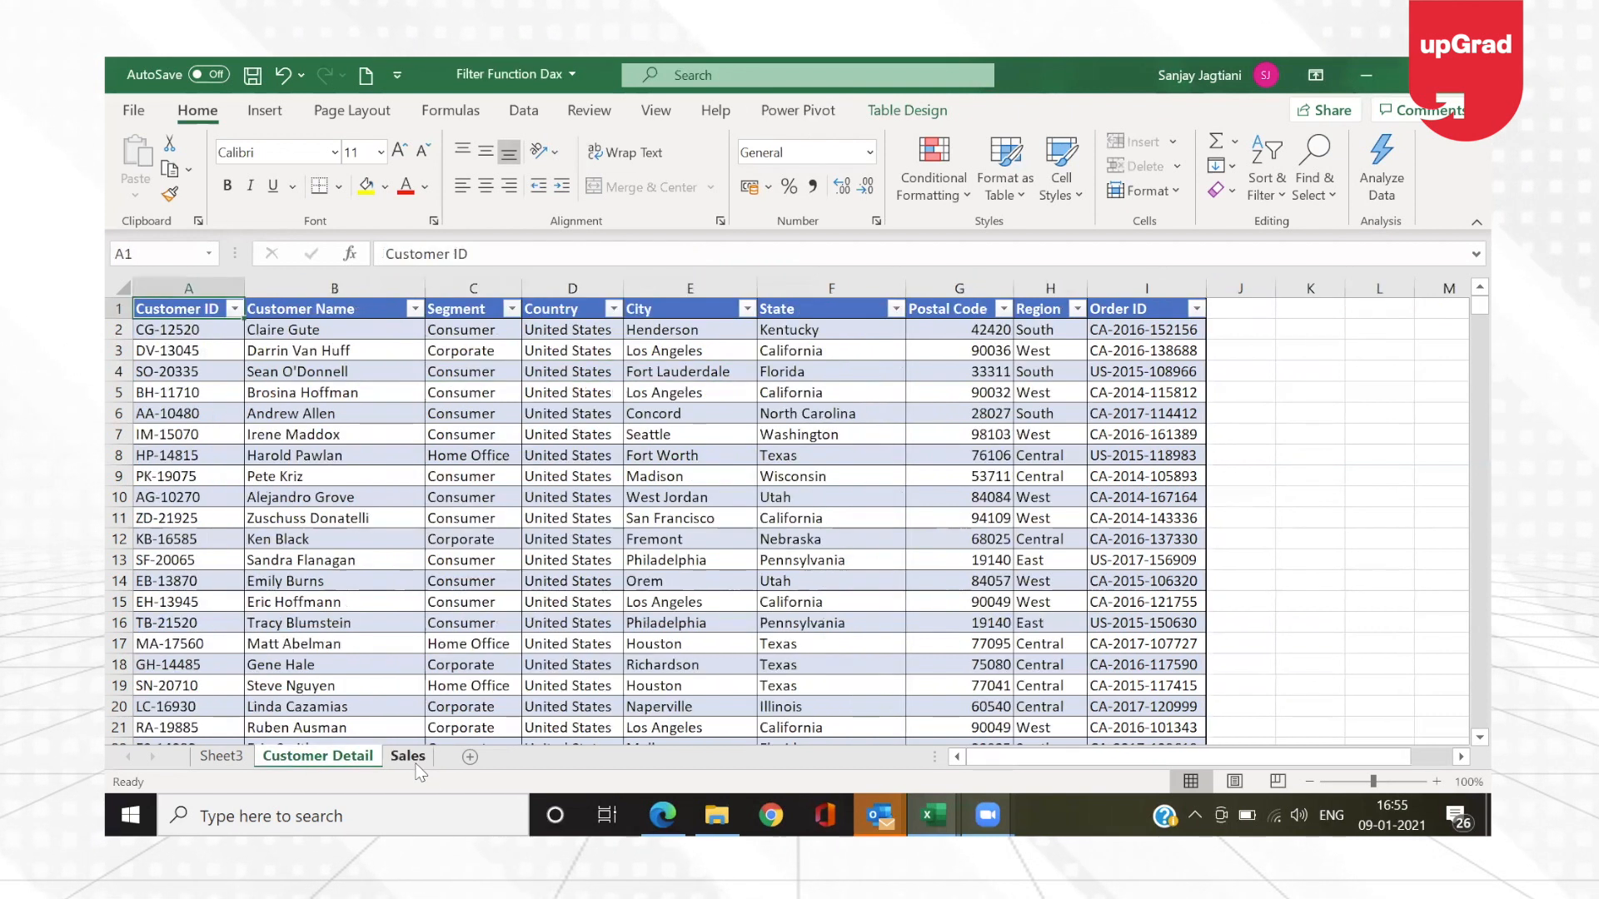
click(413, 757)
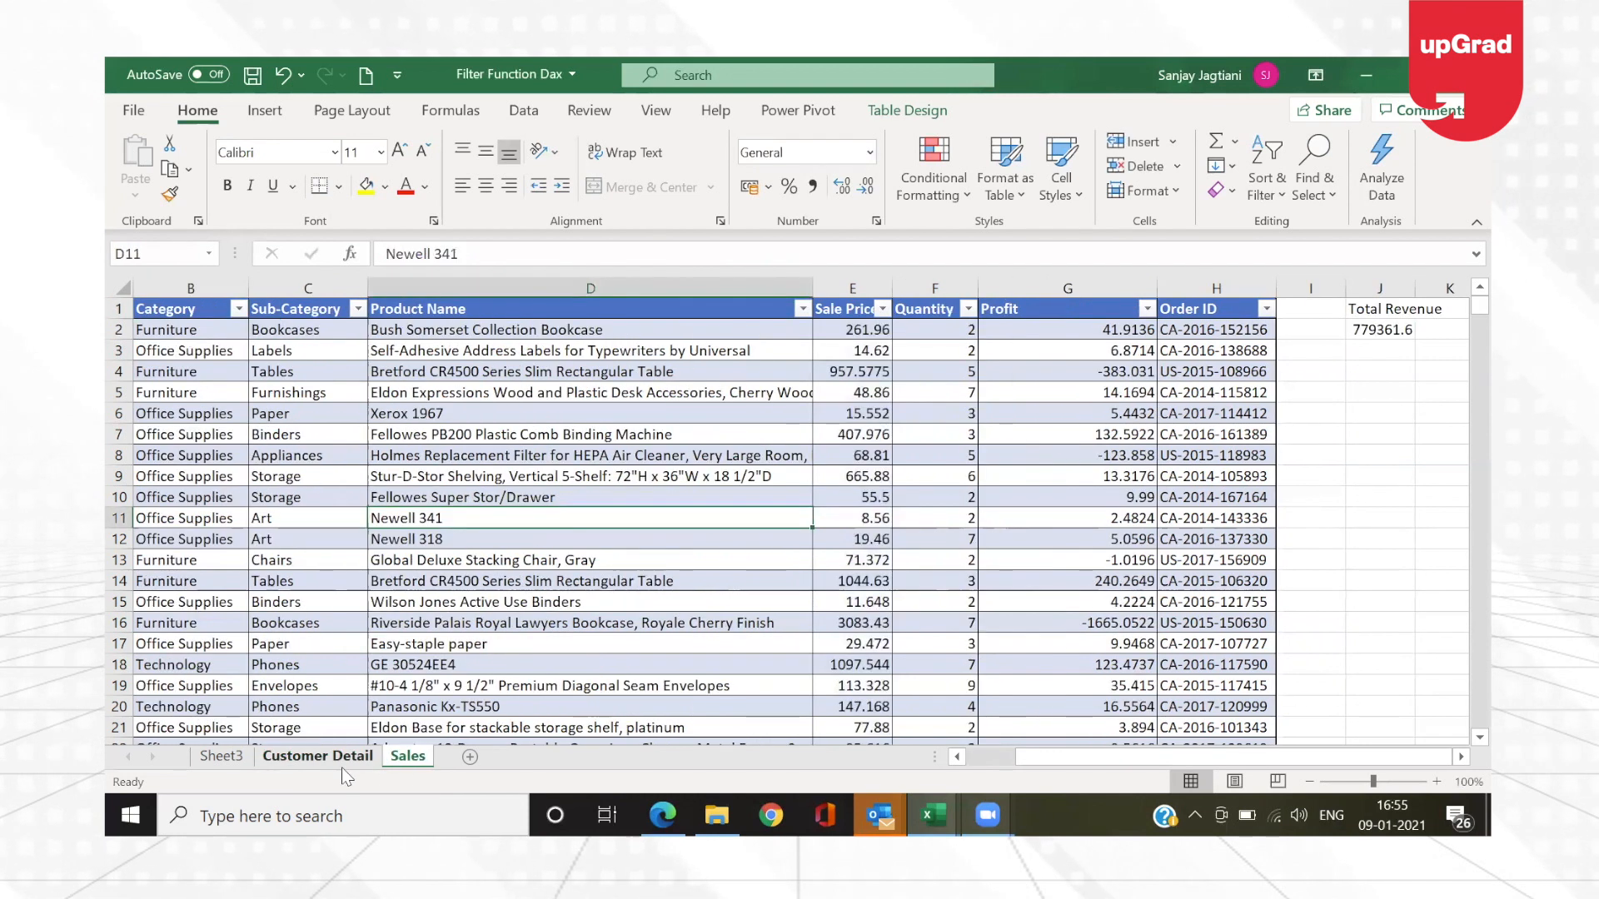
click(342, 758)
click(408, 757)
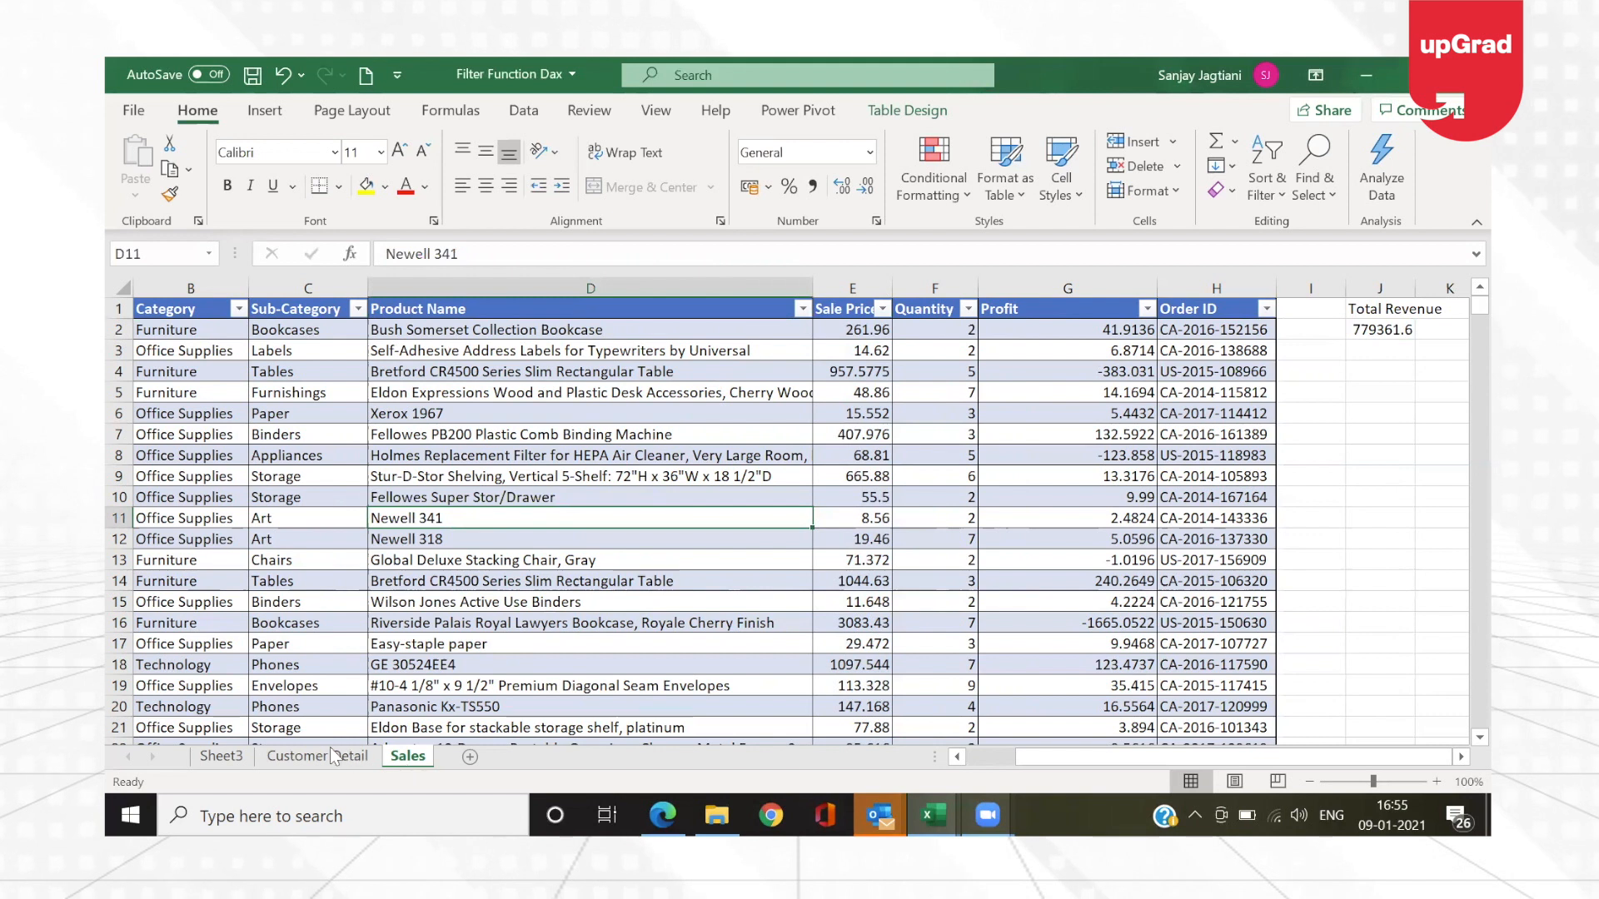
click(330, 755)
click(407, 757)
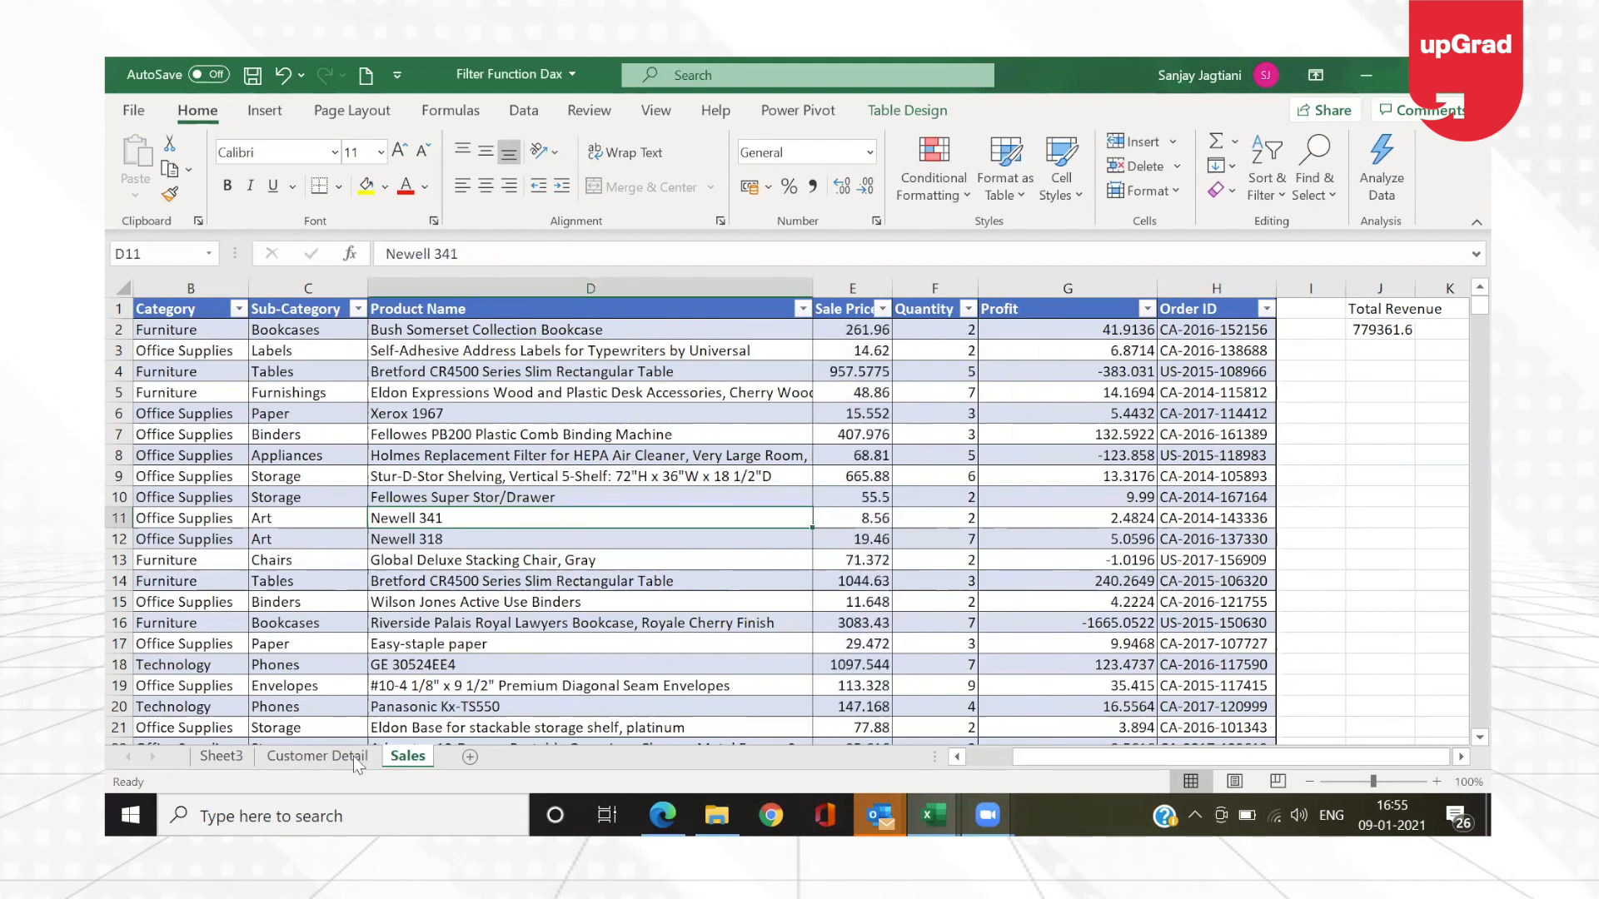
Step: Open the workbook's data model in the Power Pivot window and display its Sales table
click(353, 757)
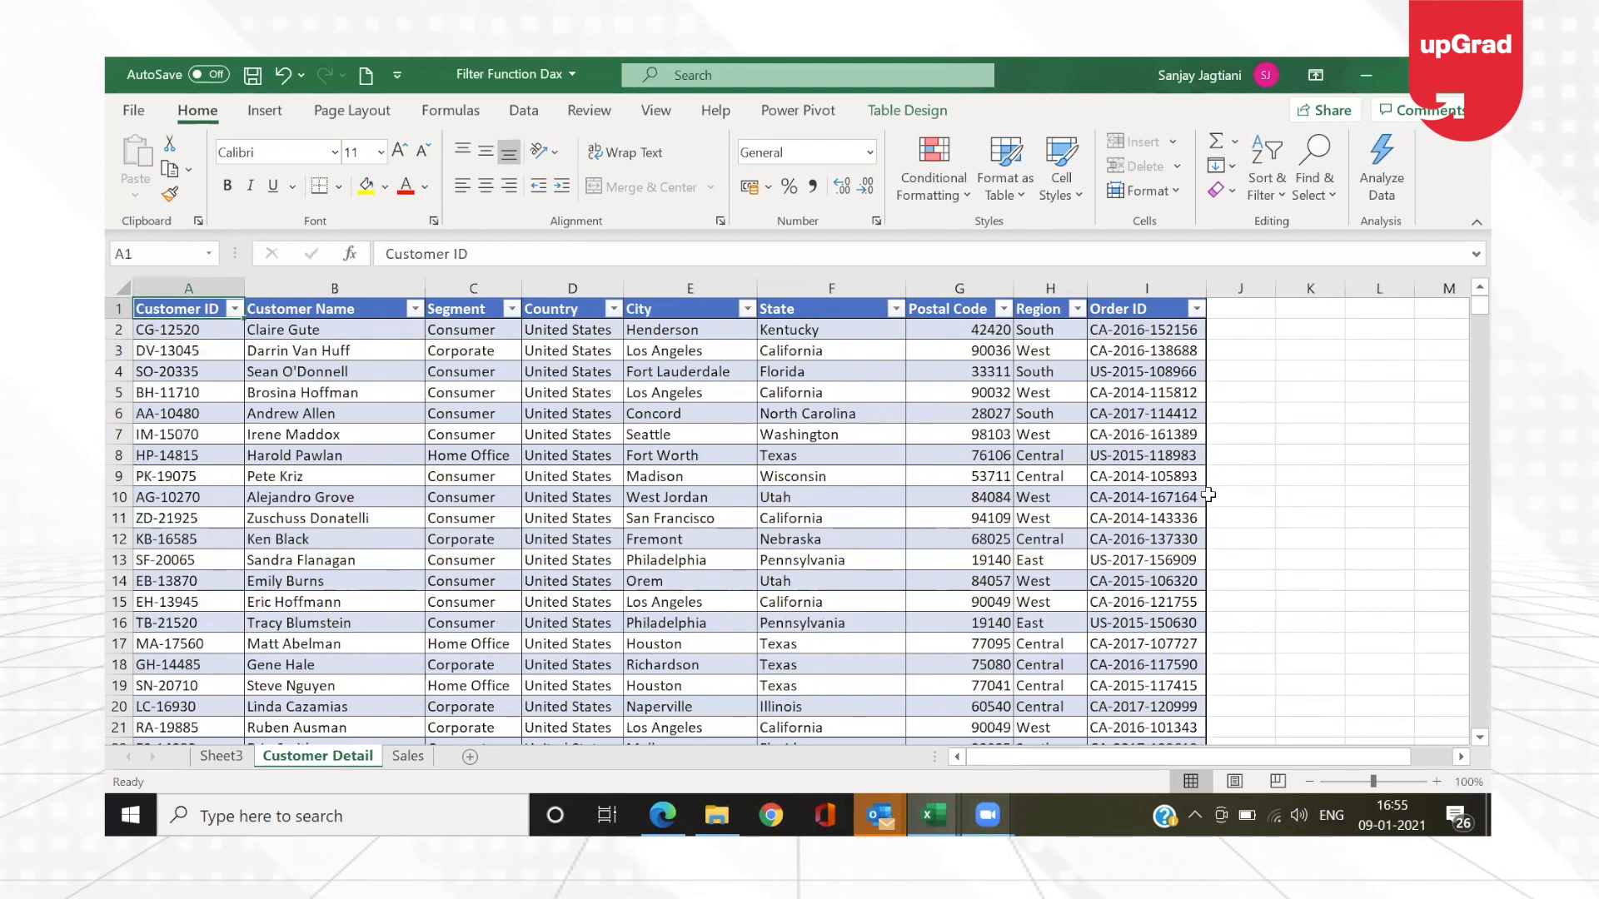
click(408, 756)
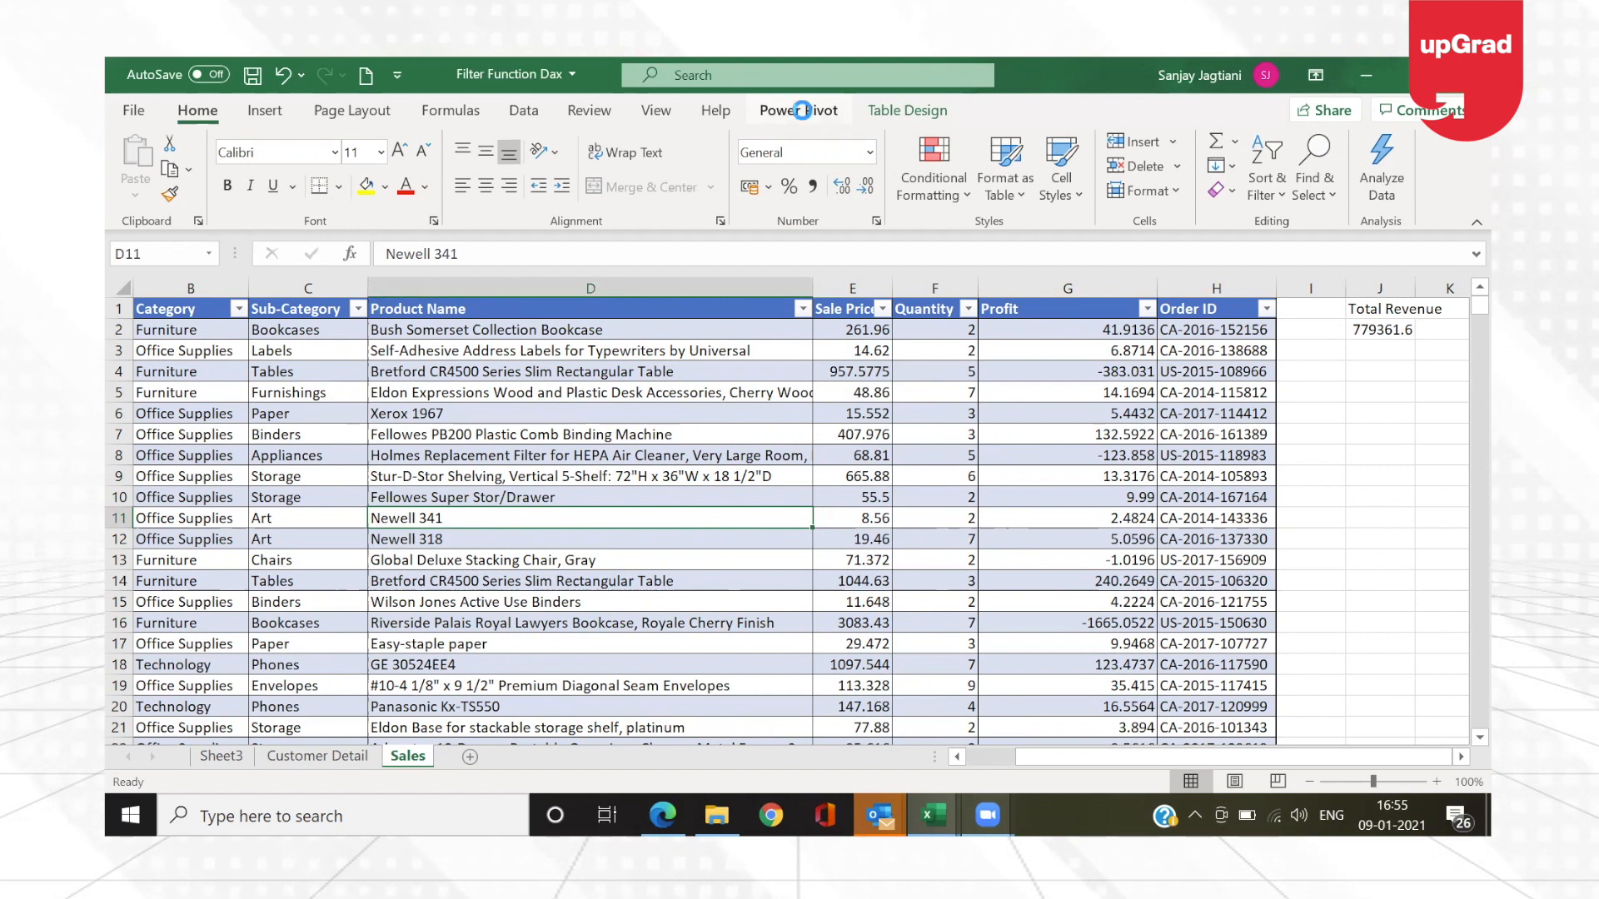
click(804, 114)
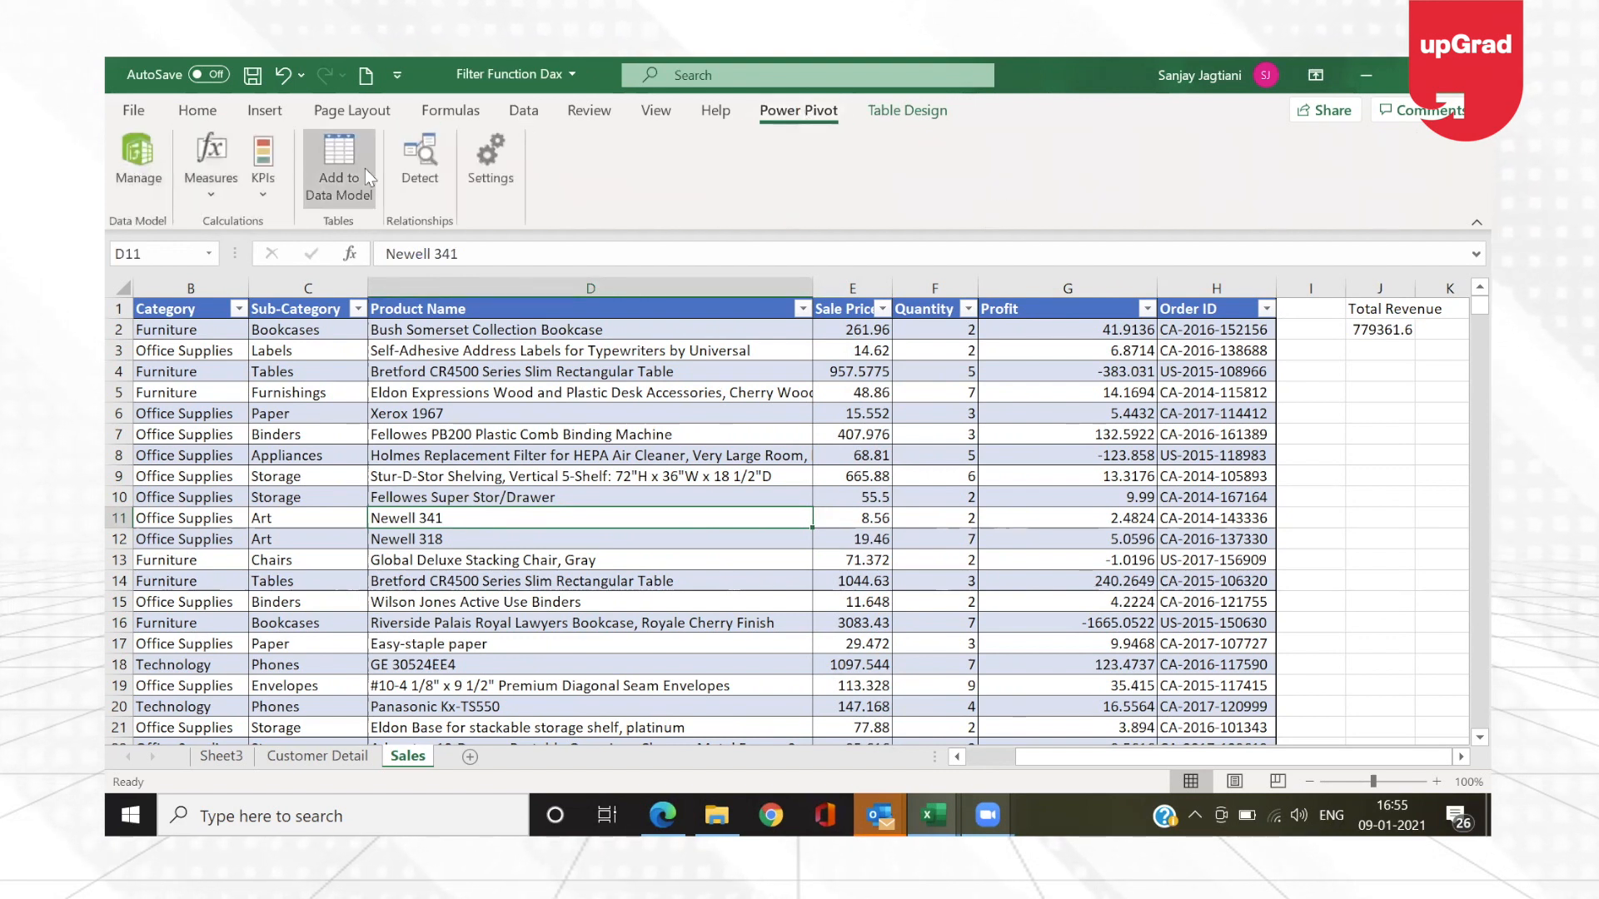
click(141, 179)
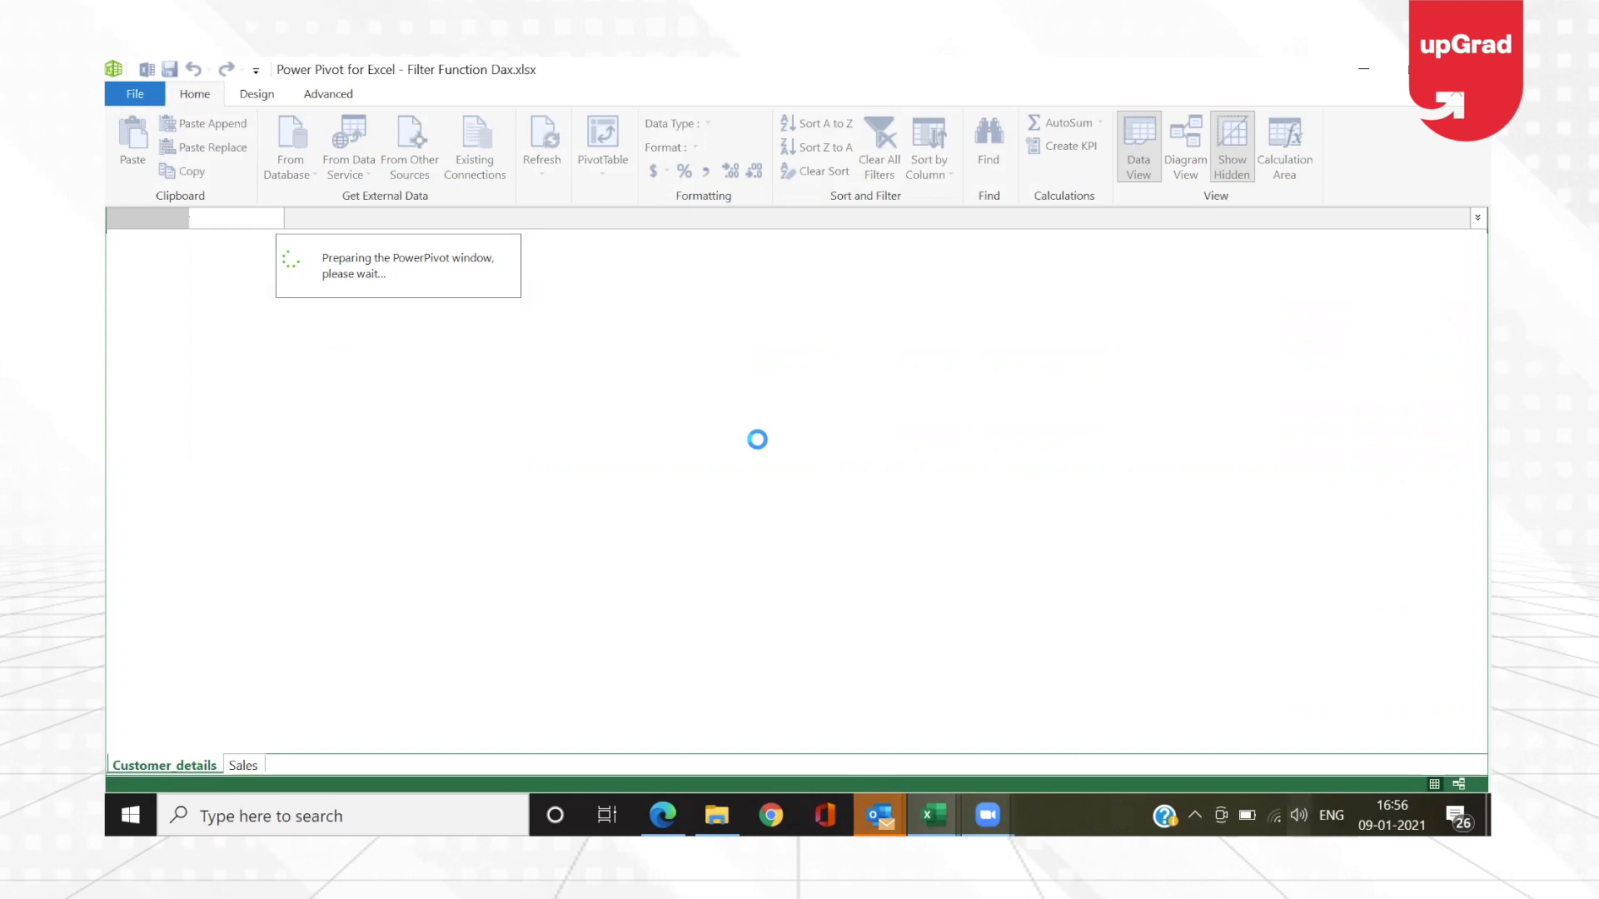
click(242, 763)
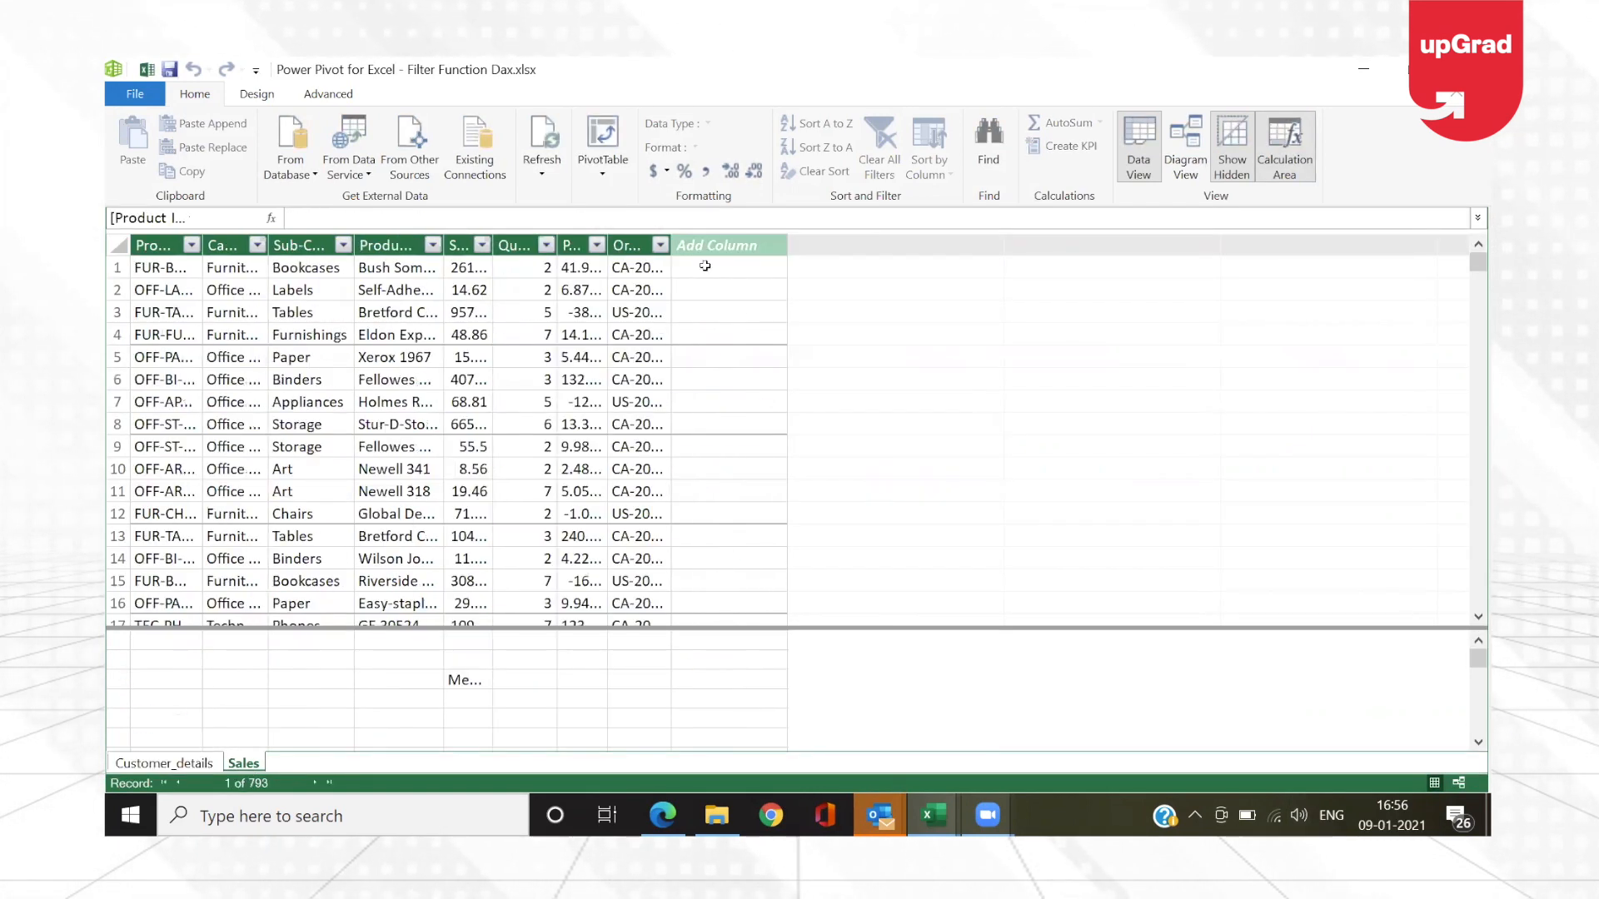
Step: Inspect the existing Measure 1 formula beneath the Sales table and widen the Sales column to reveal the measure's full text
click(471, 682)
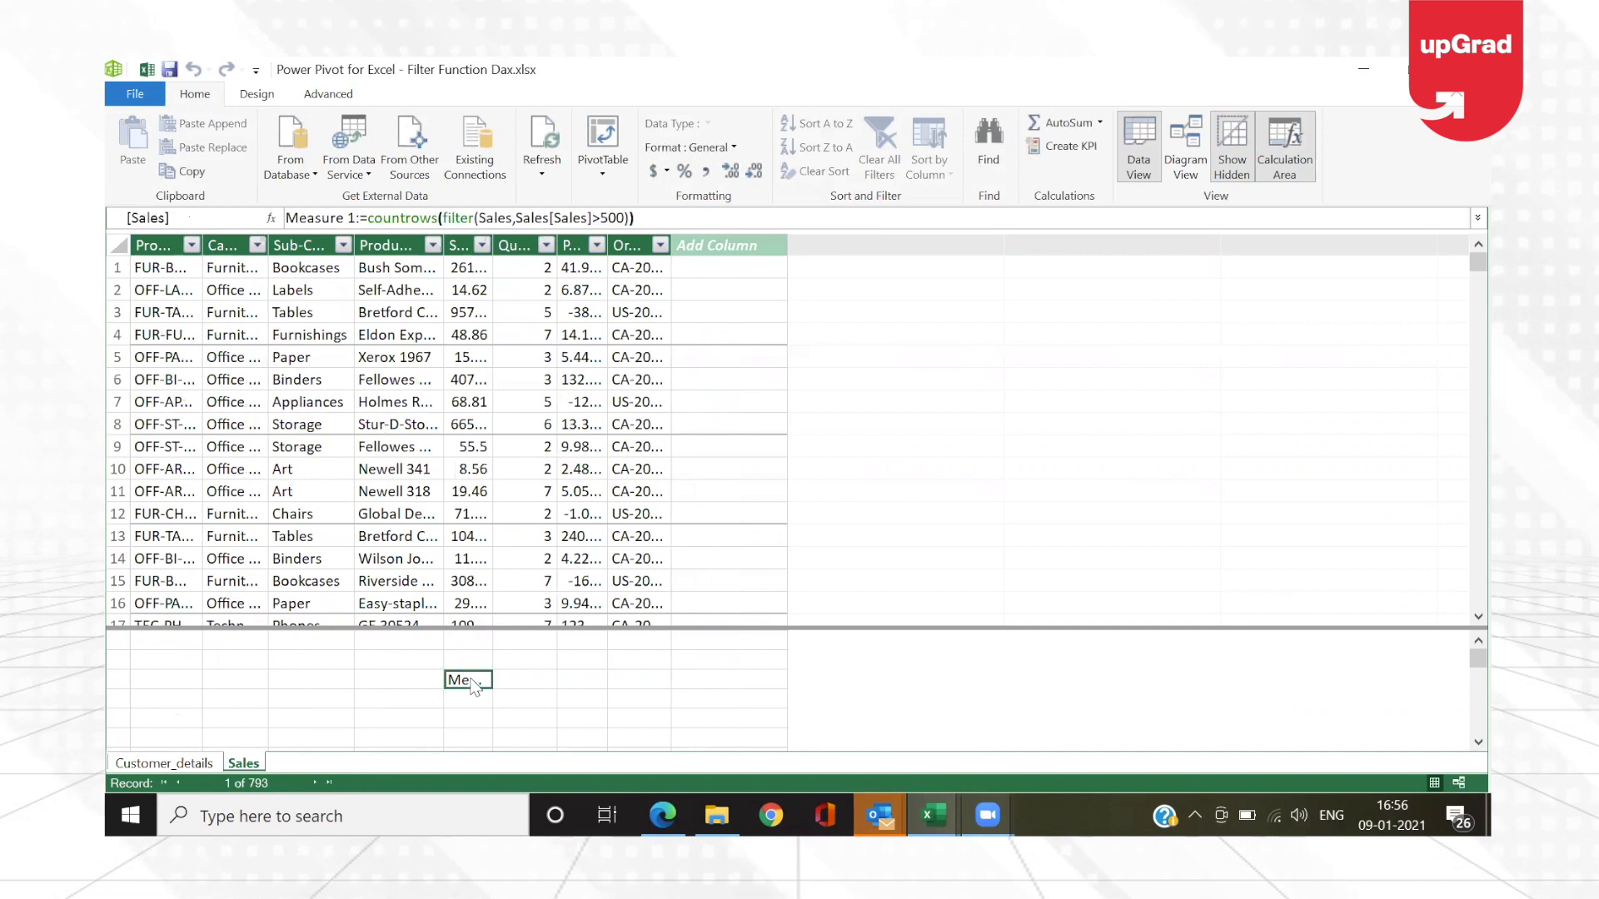
click(548, 678)
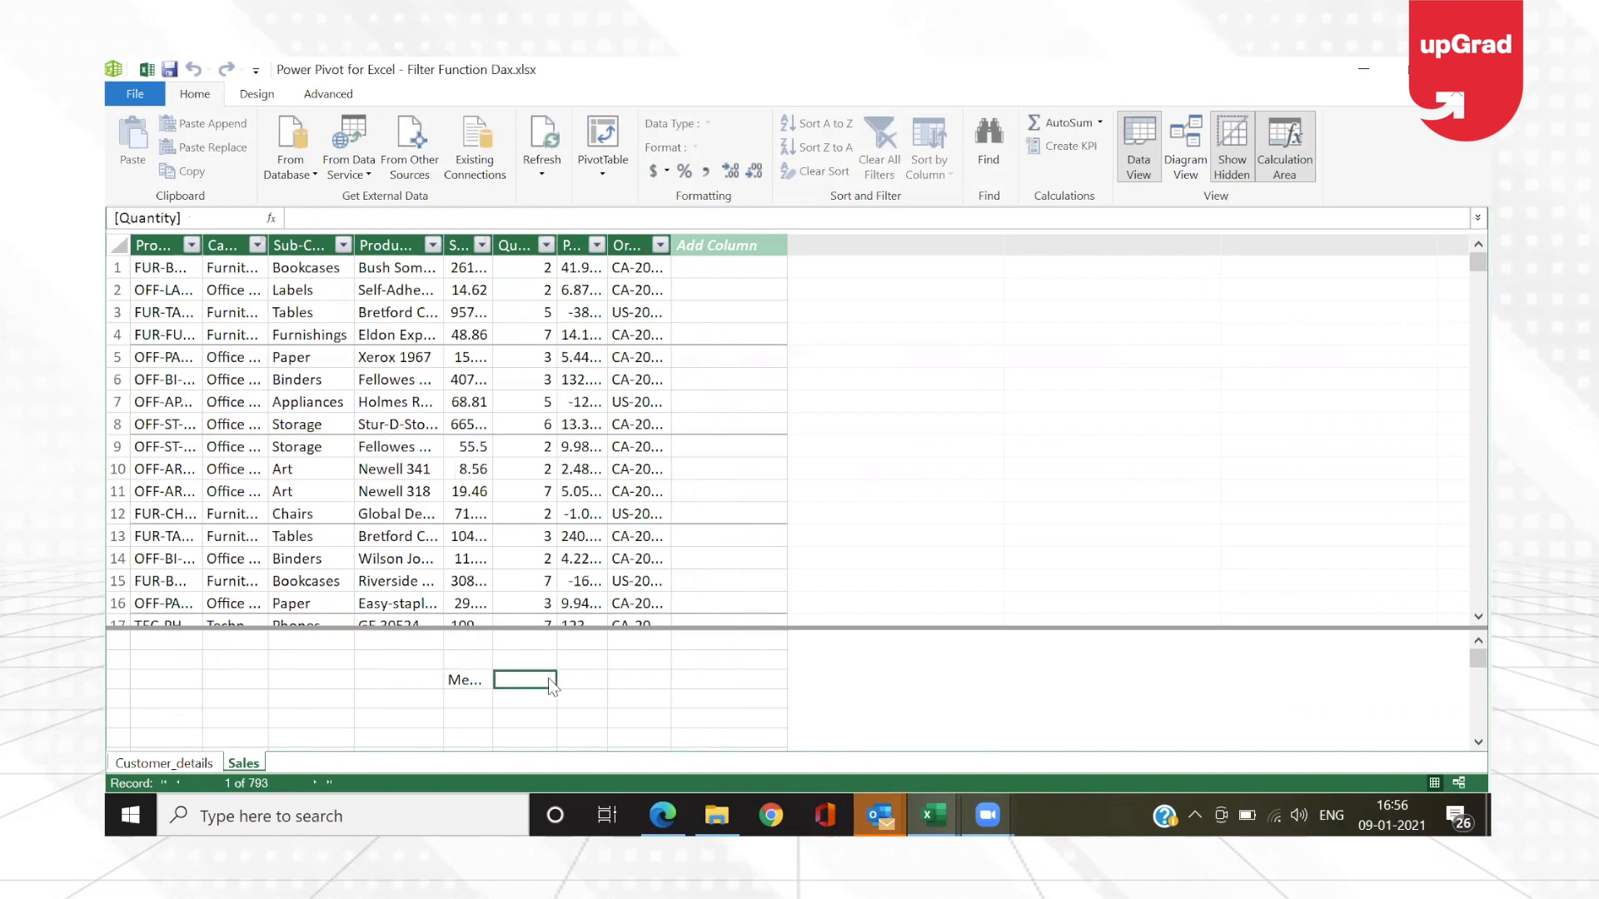
click(465, 688)
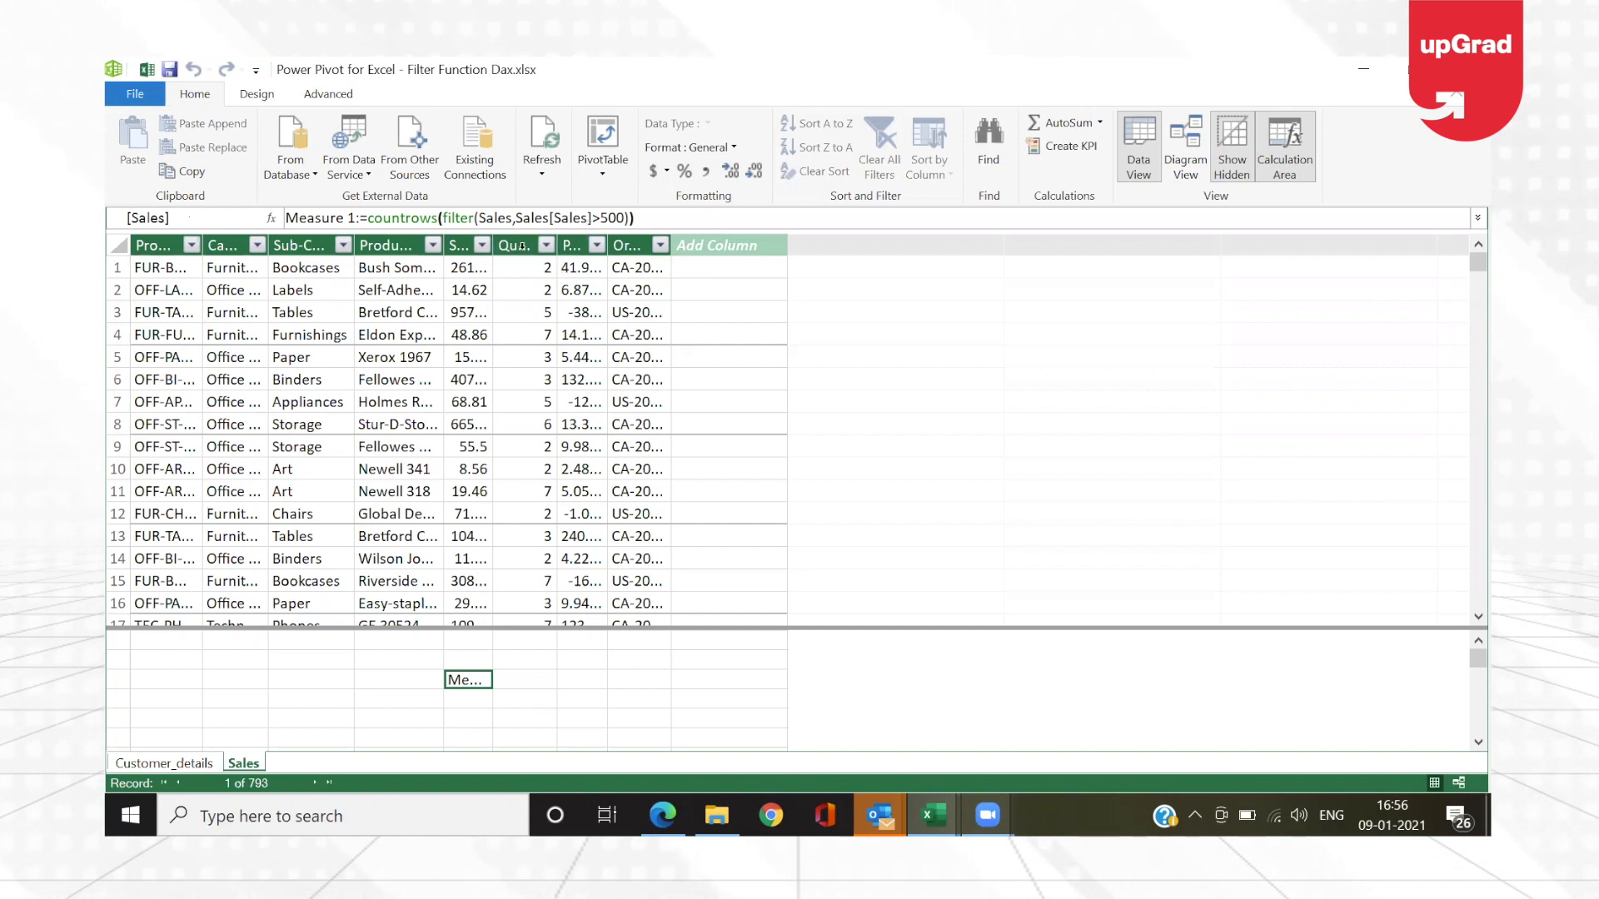
drag(492, 245, 575, 245)
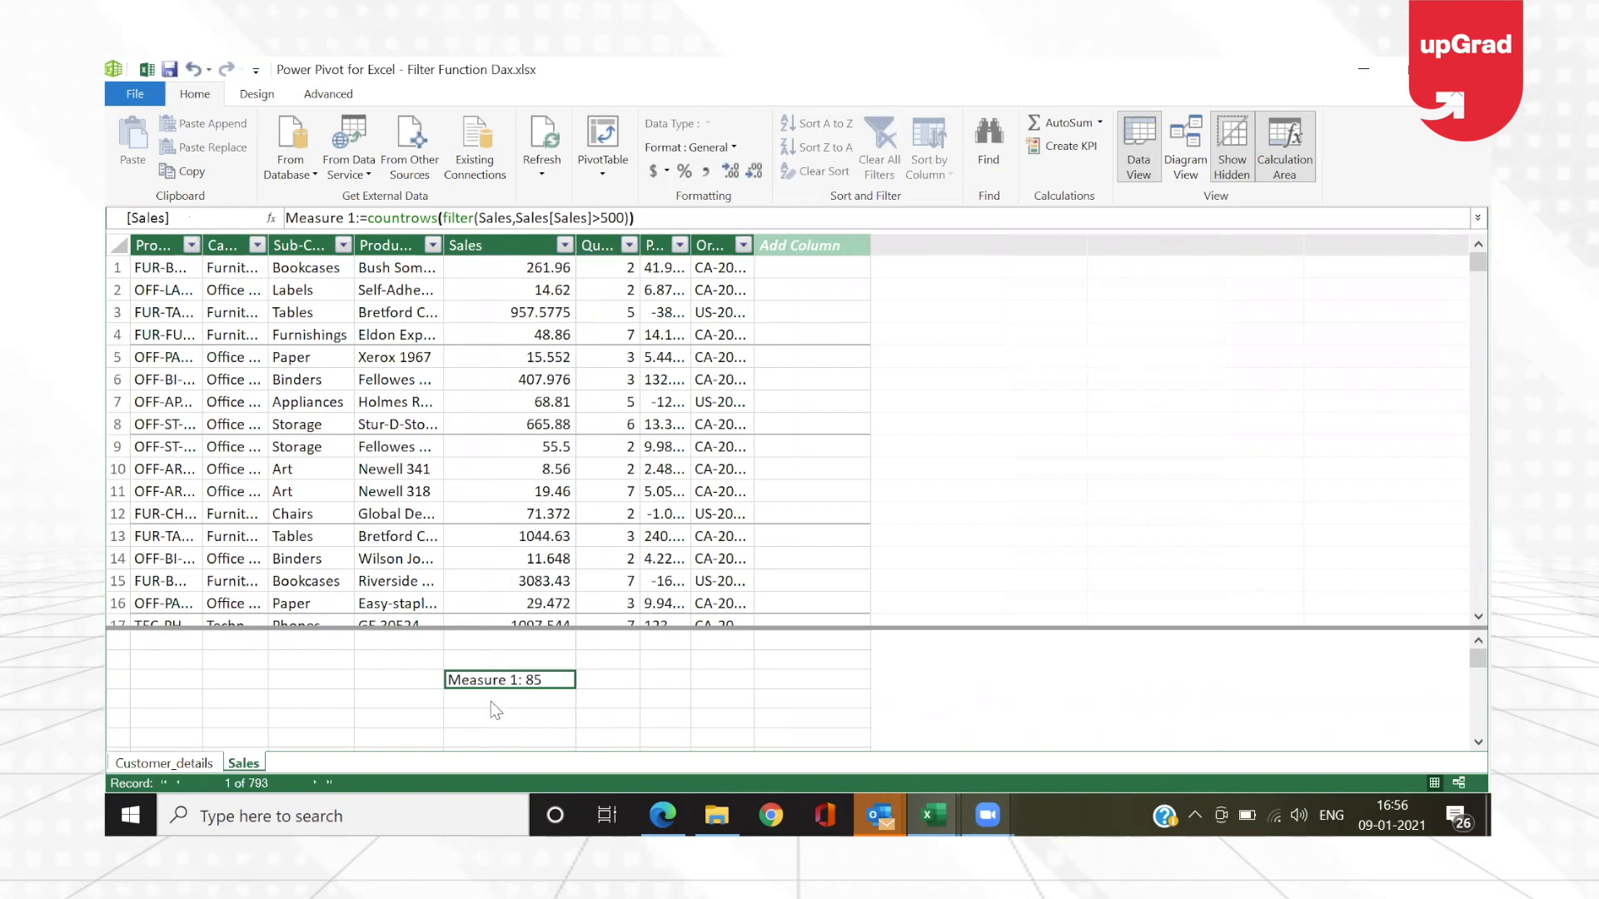
click(492, 701)
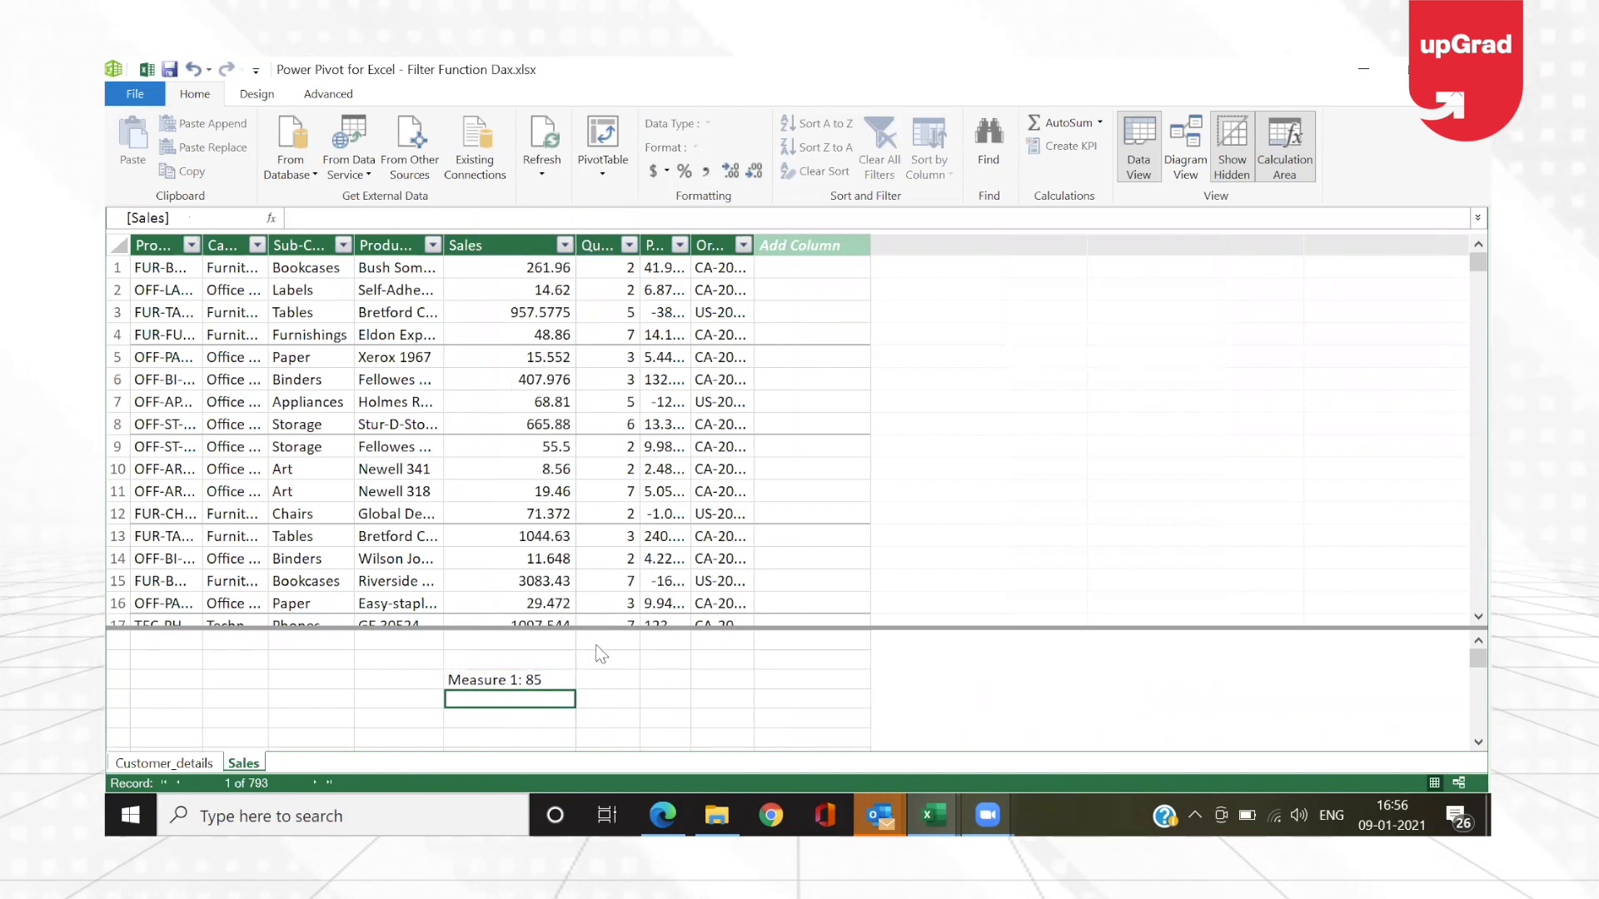
key(Up)
key(Down)
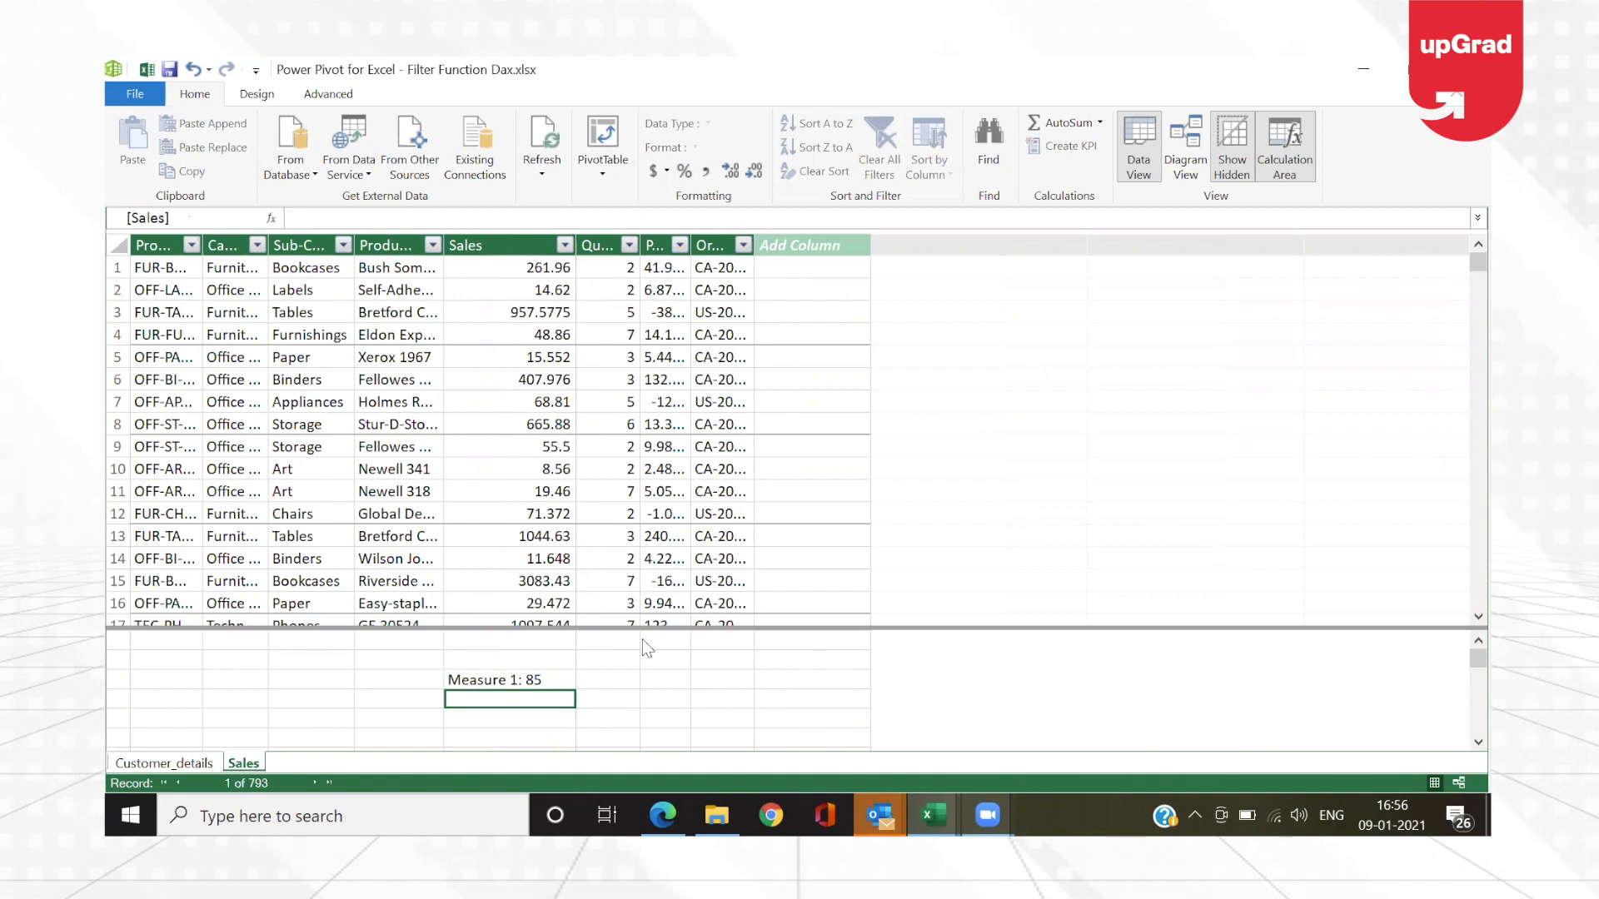
click(366, 217)
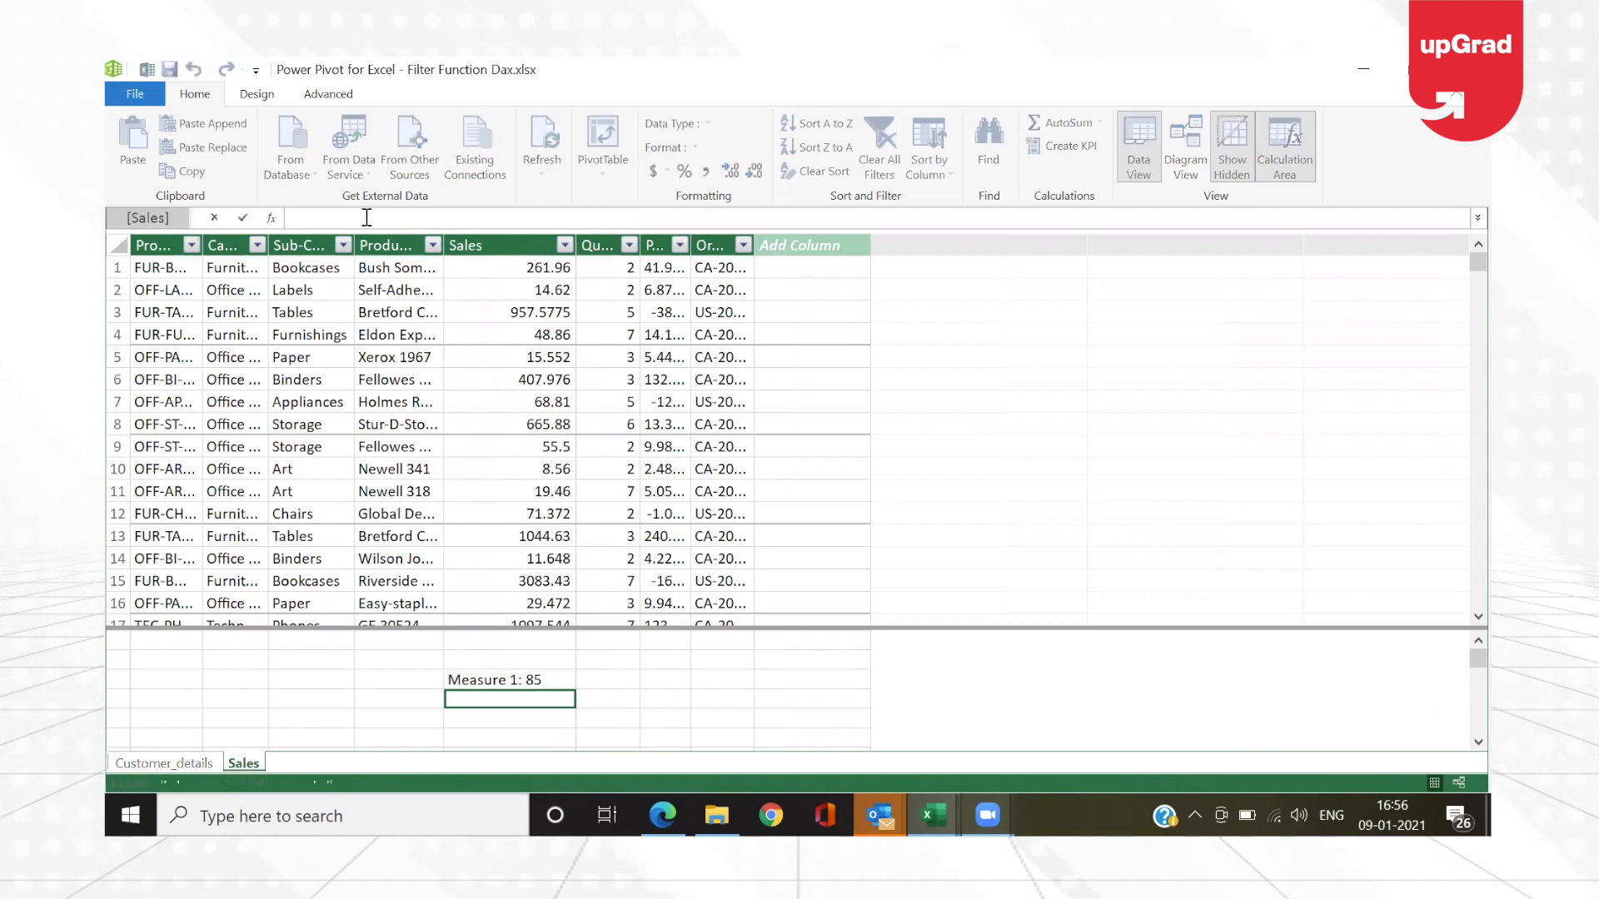
text(Sum)
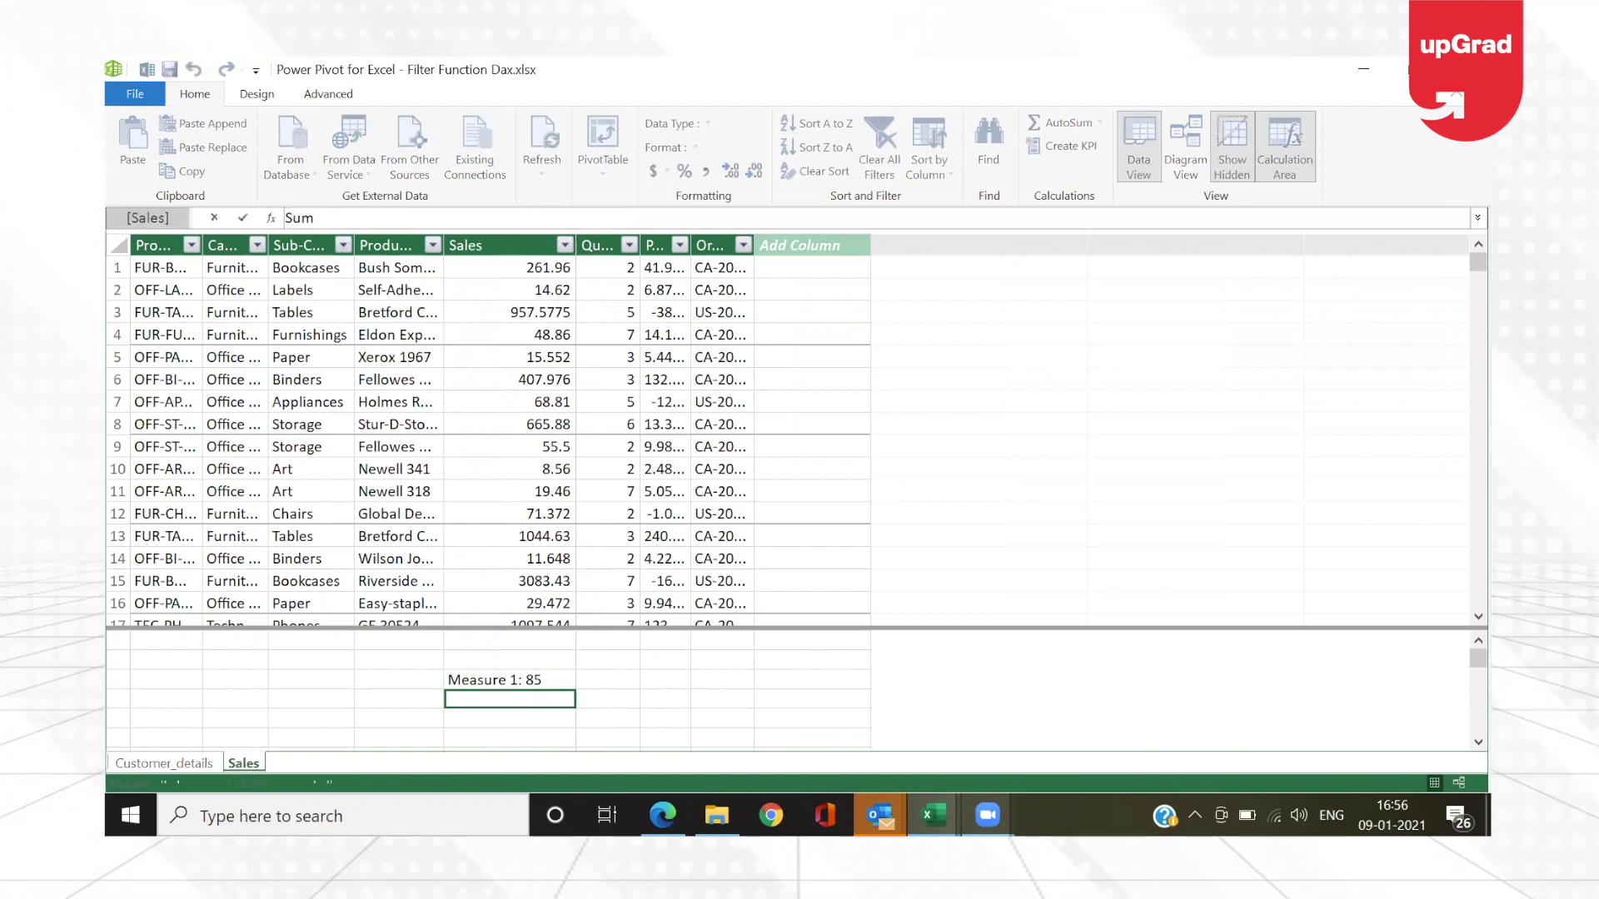
text(x)
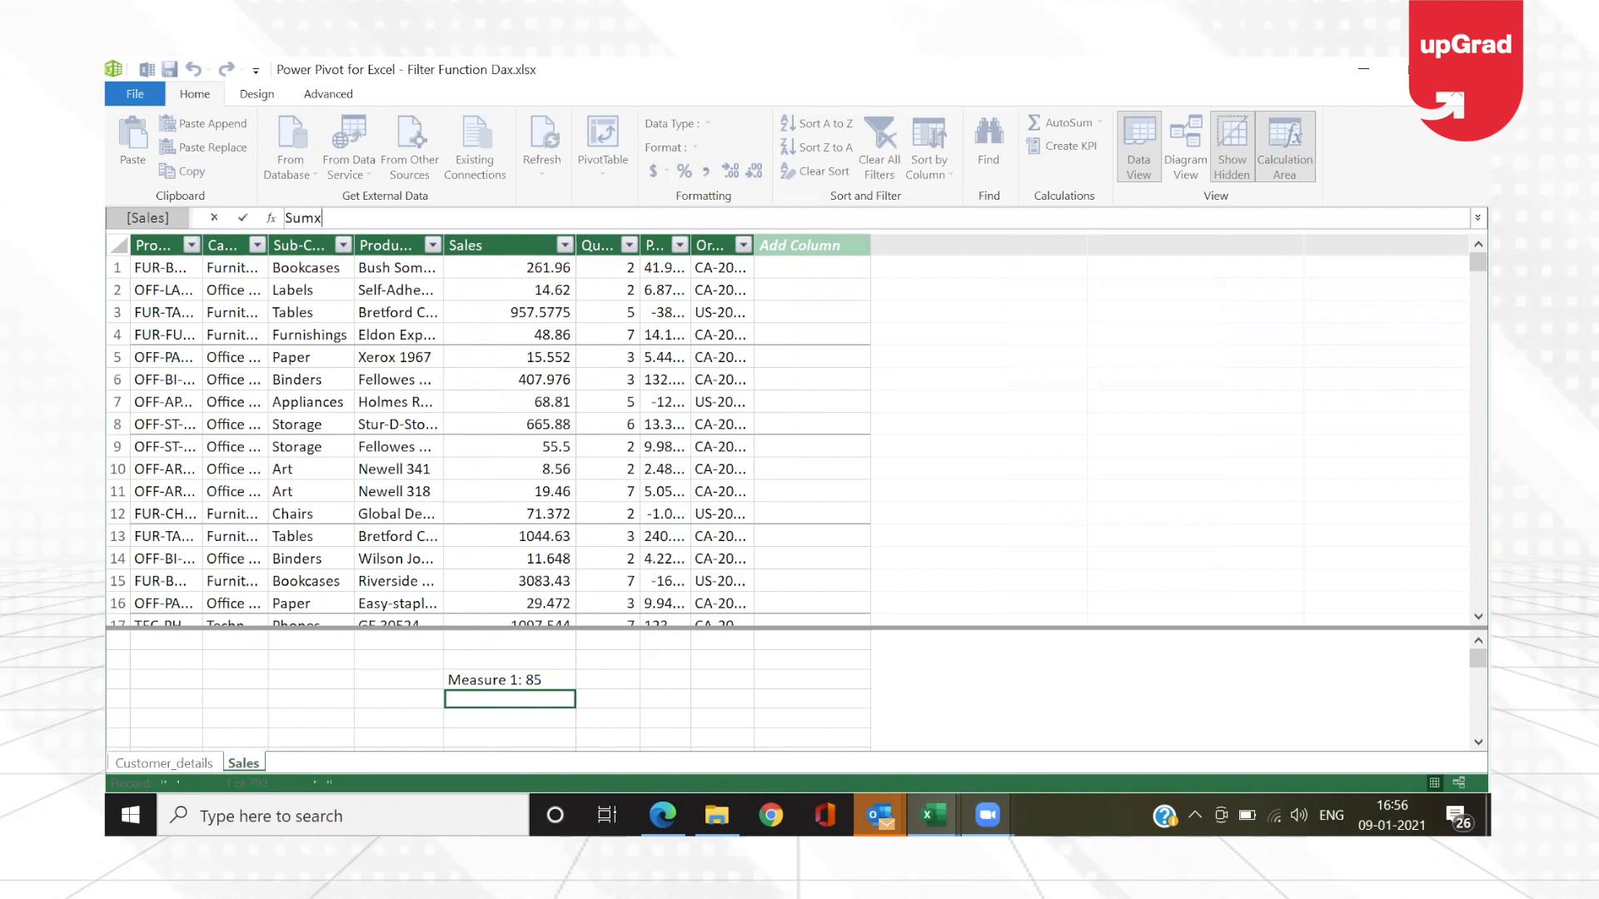
text( Revenue)
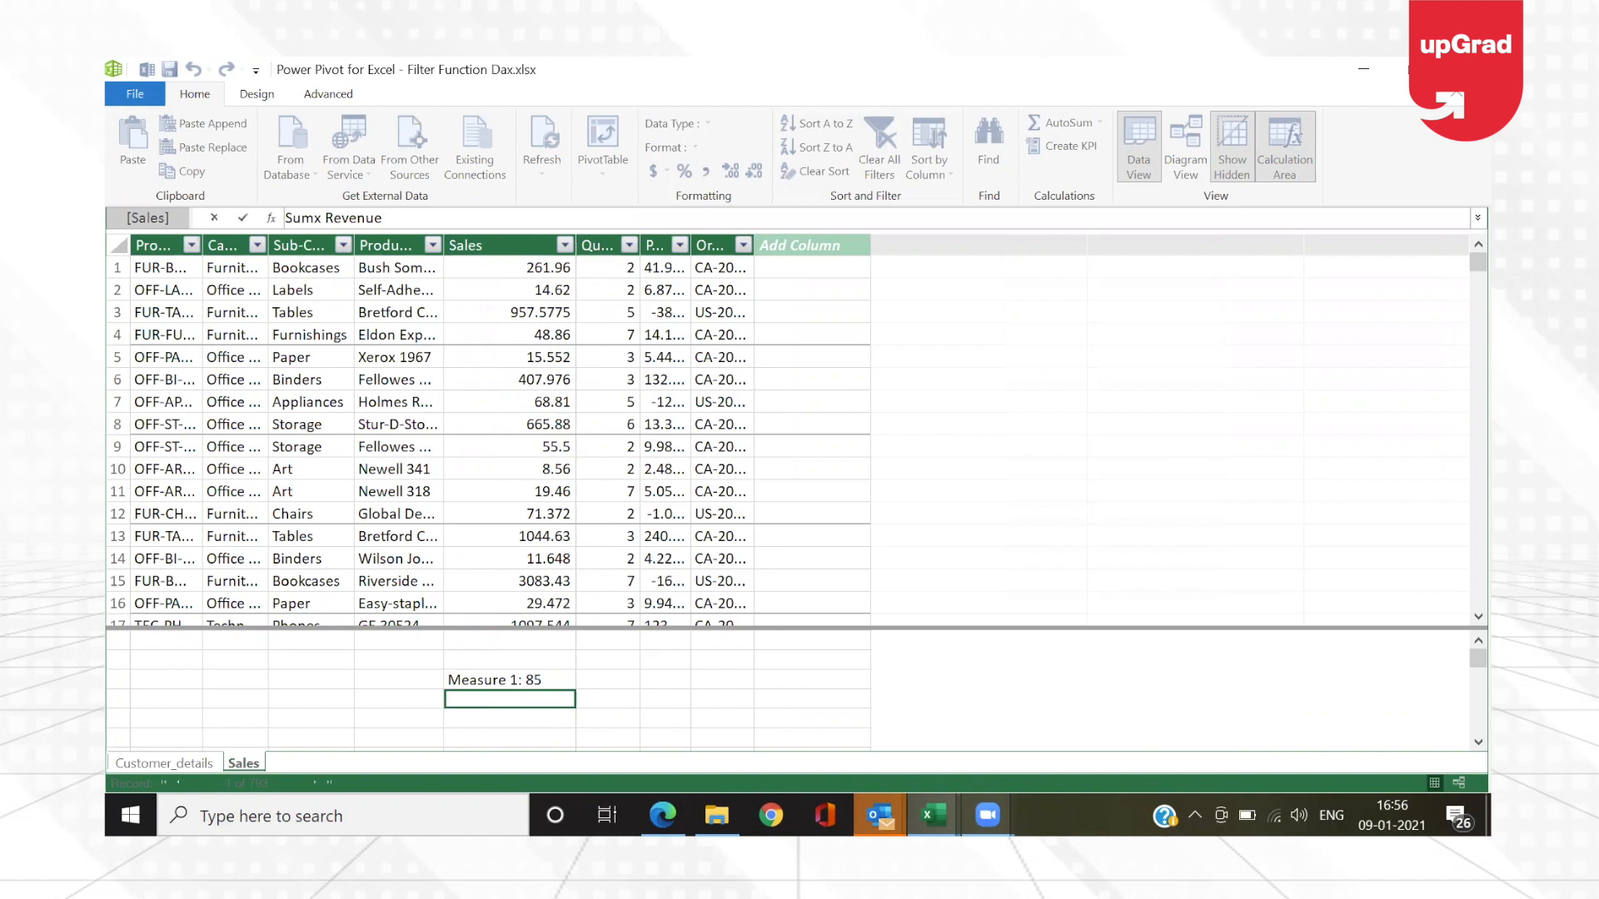
text(:=)
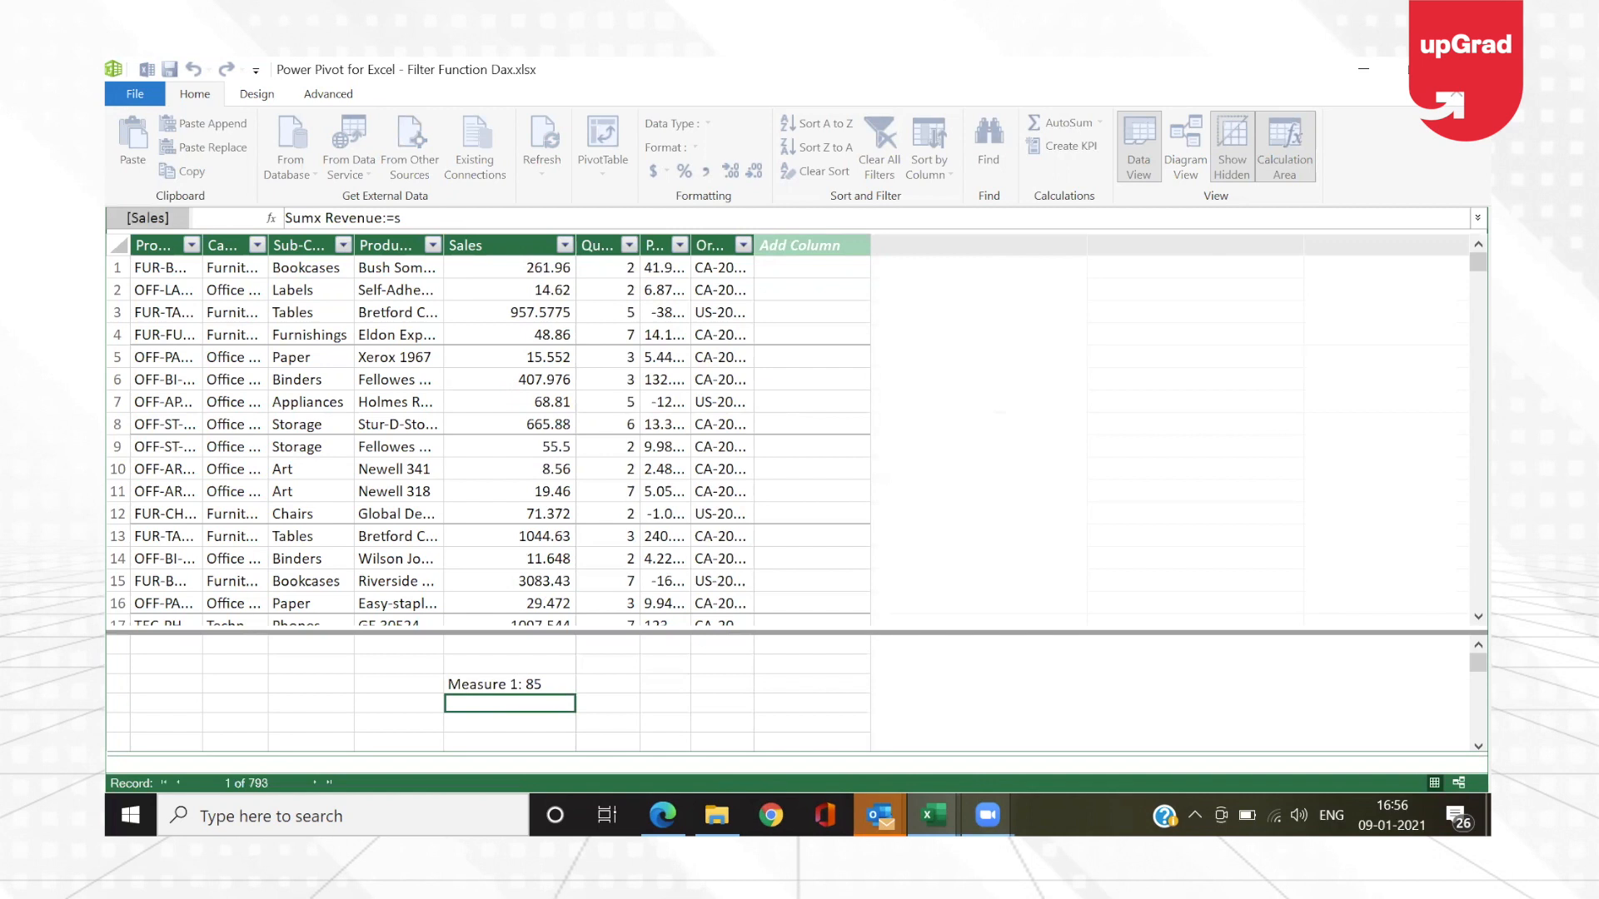
text(sum)
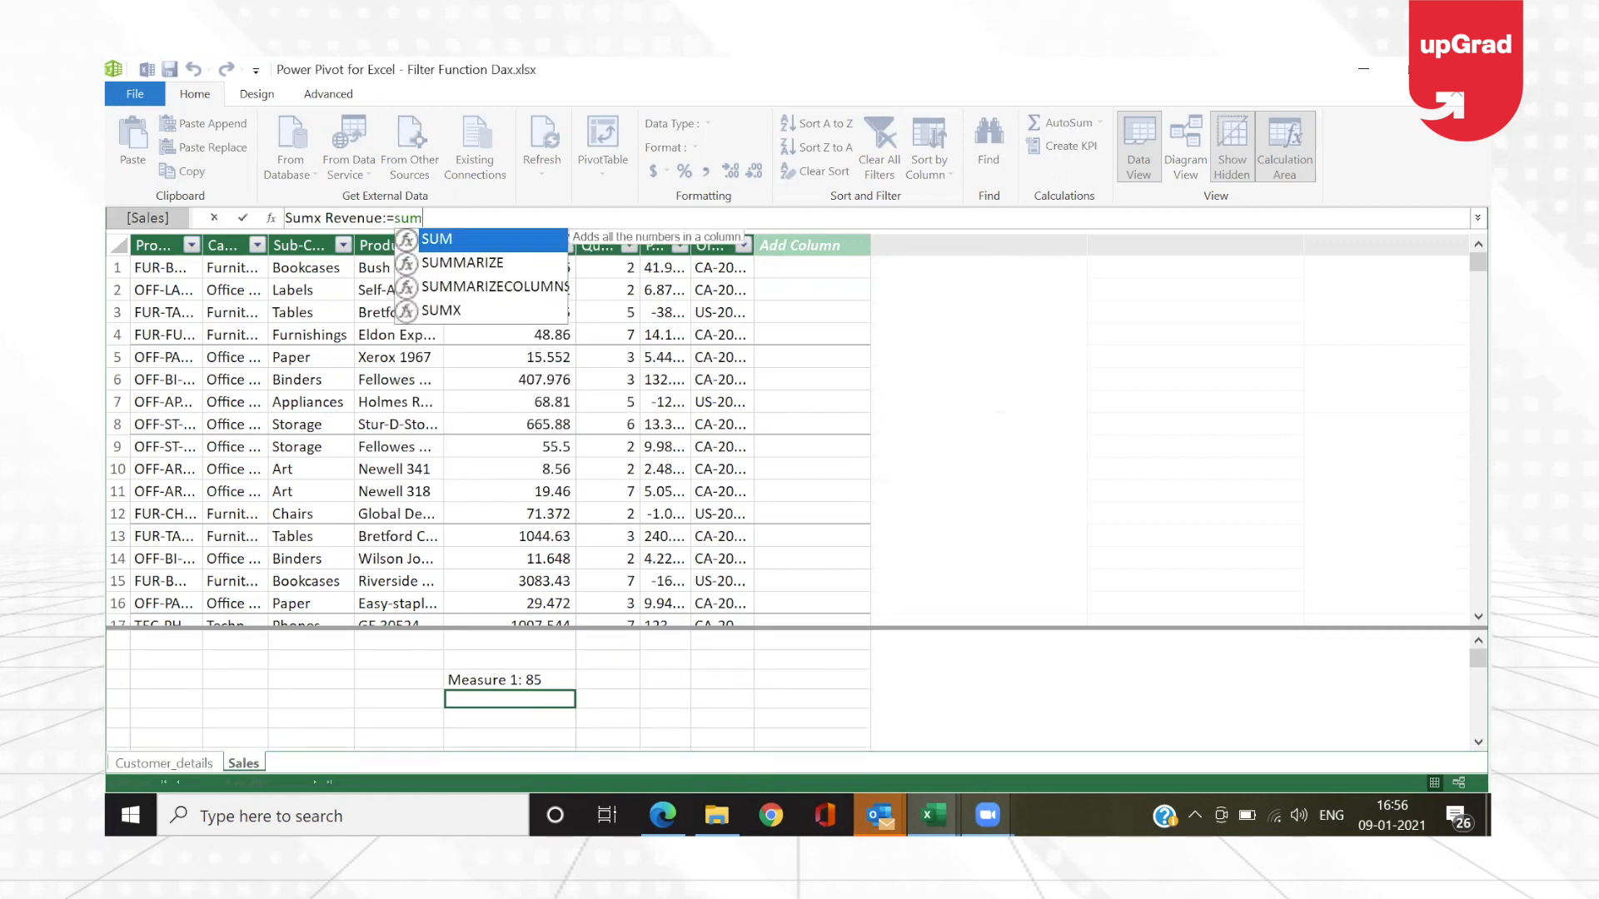
text(x)
key(Tab)
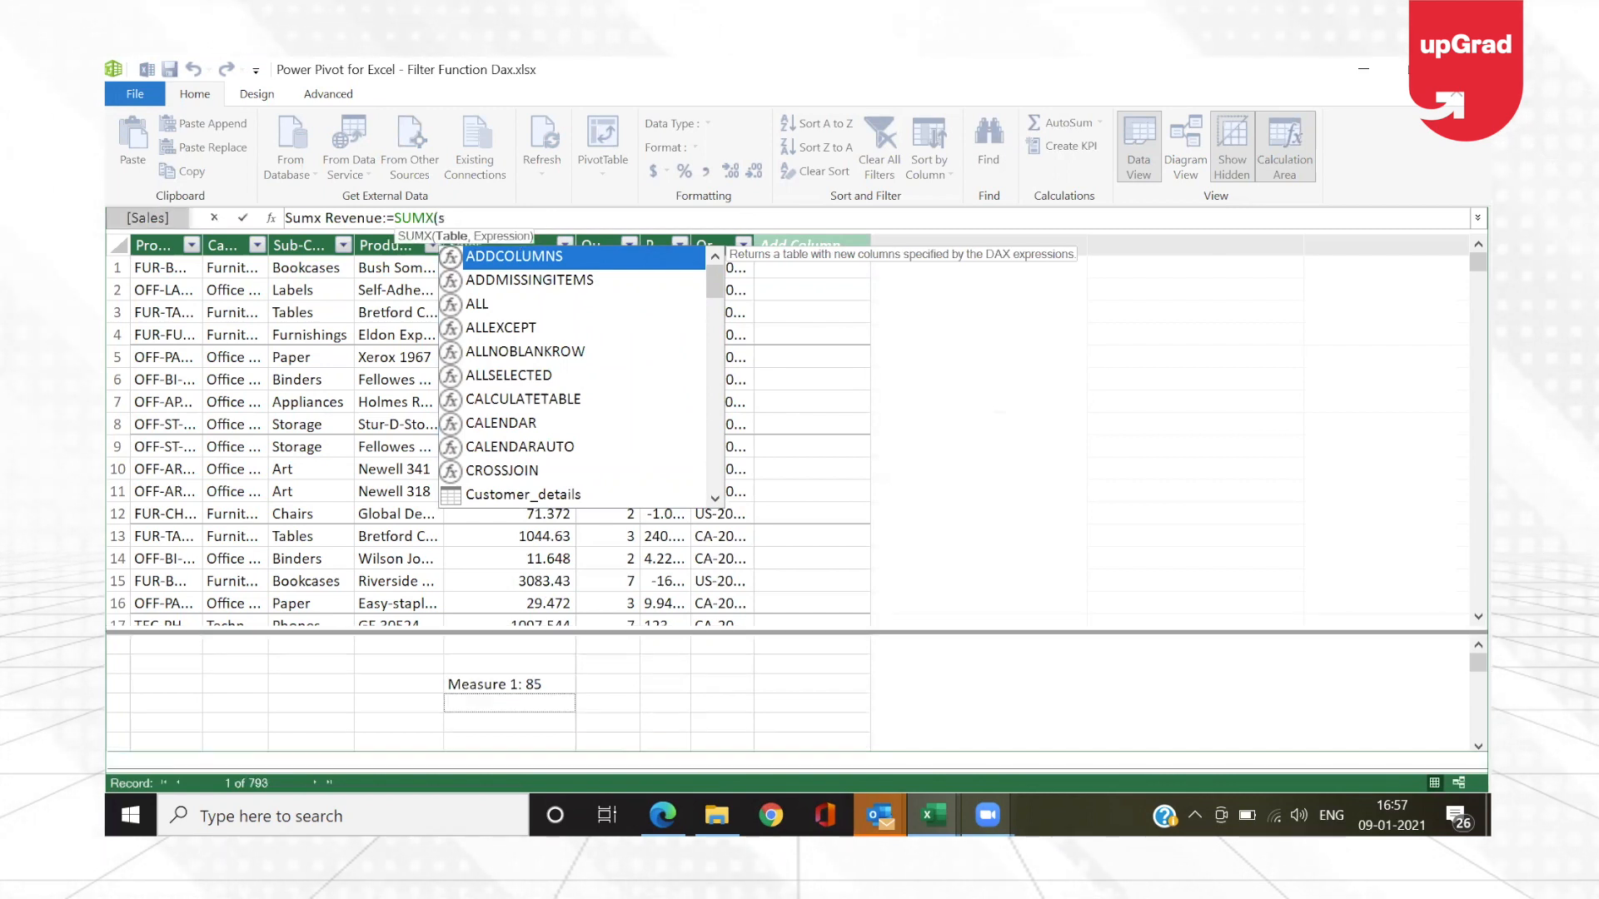
text(sales)
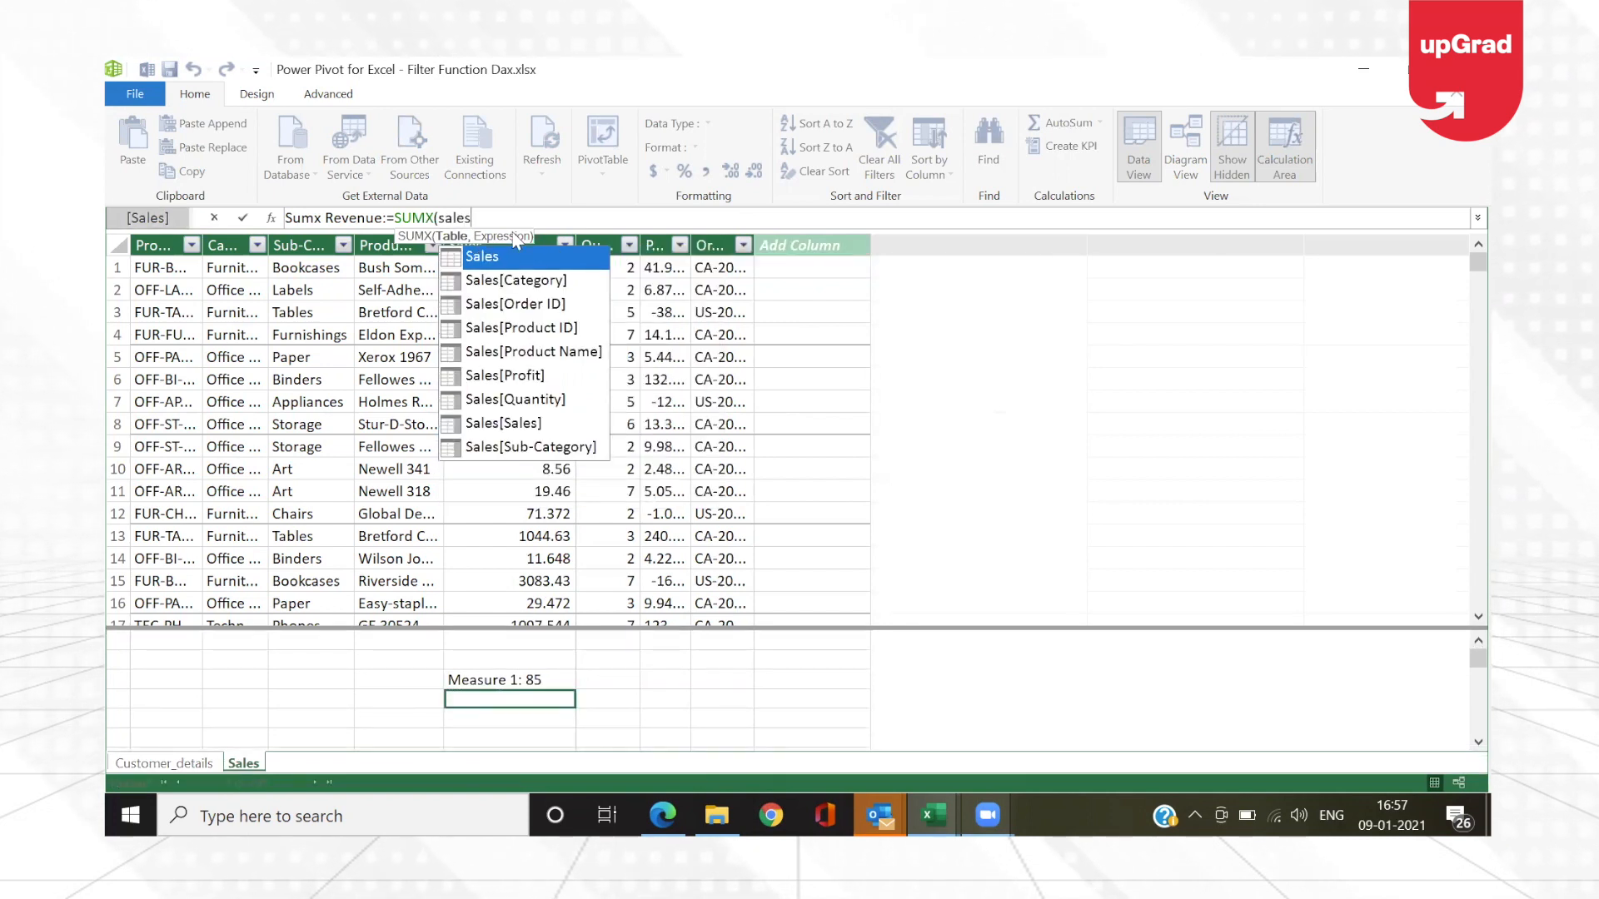
key(Tab)
text(,)
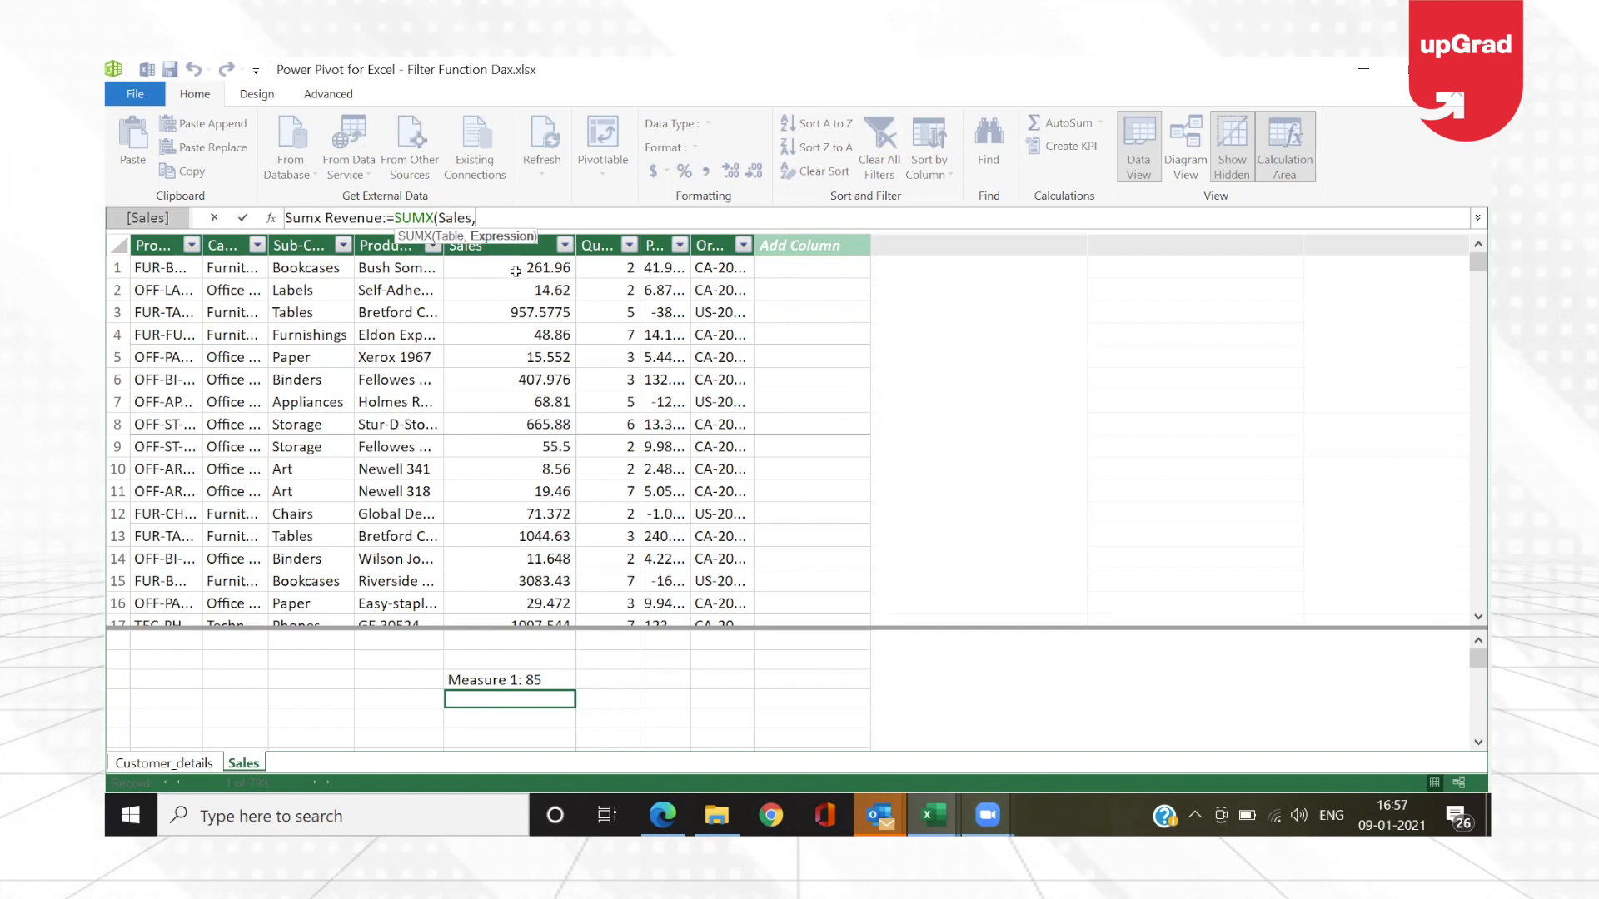
text(sales)
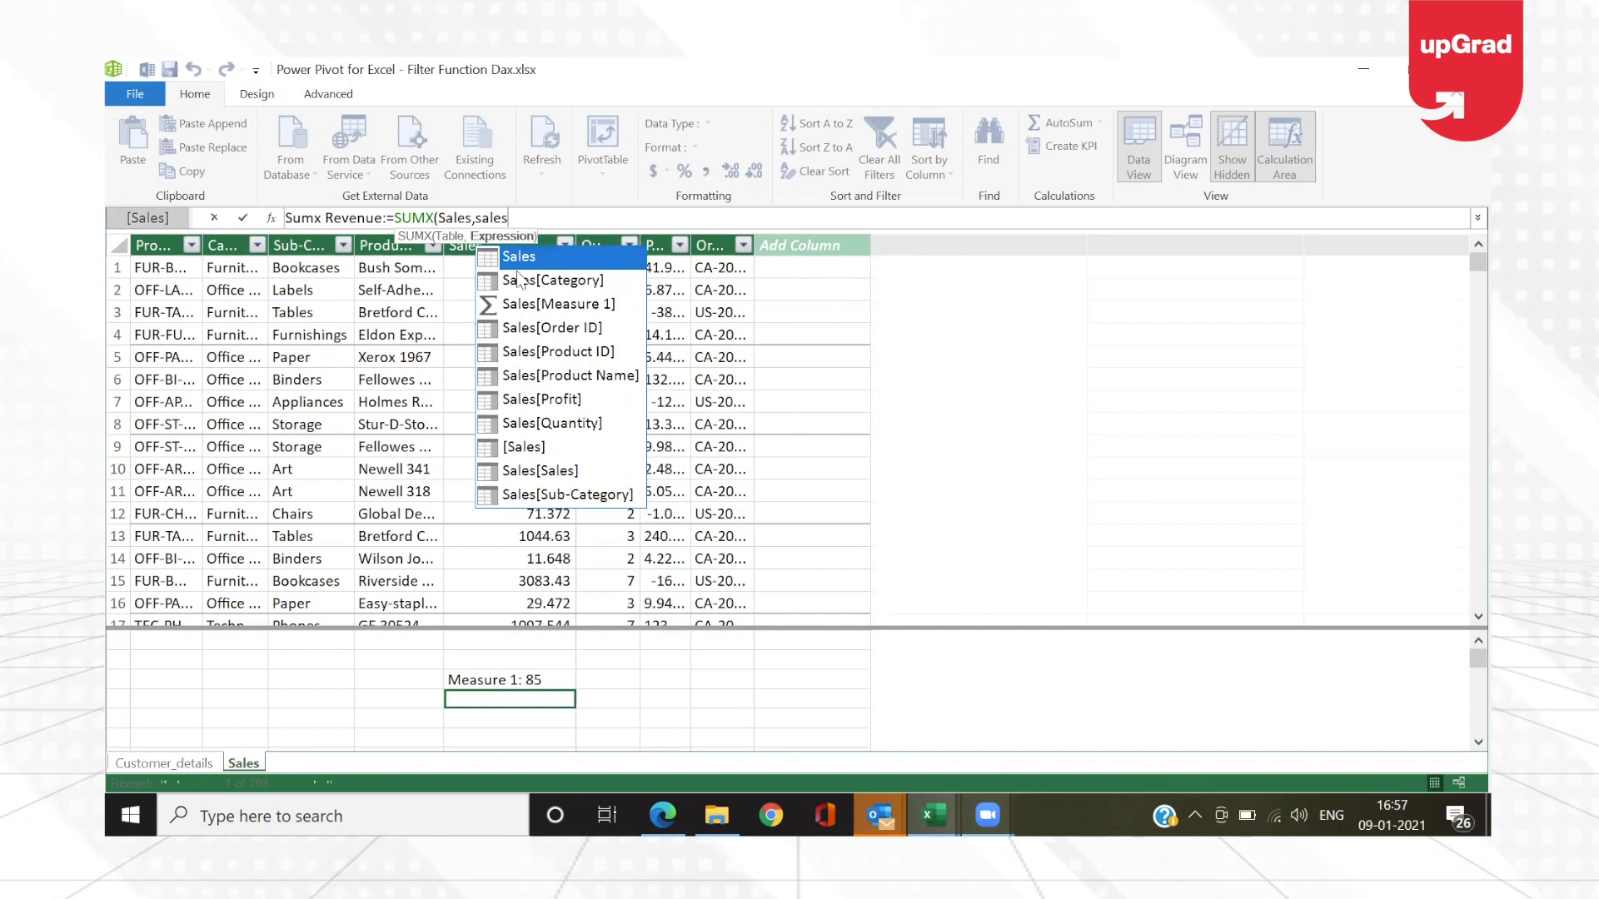
key(Down)
key(Down)
key(Down)
key(Down)
key(Down)
key(Down)
key(Down)
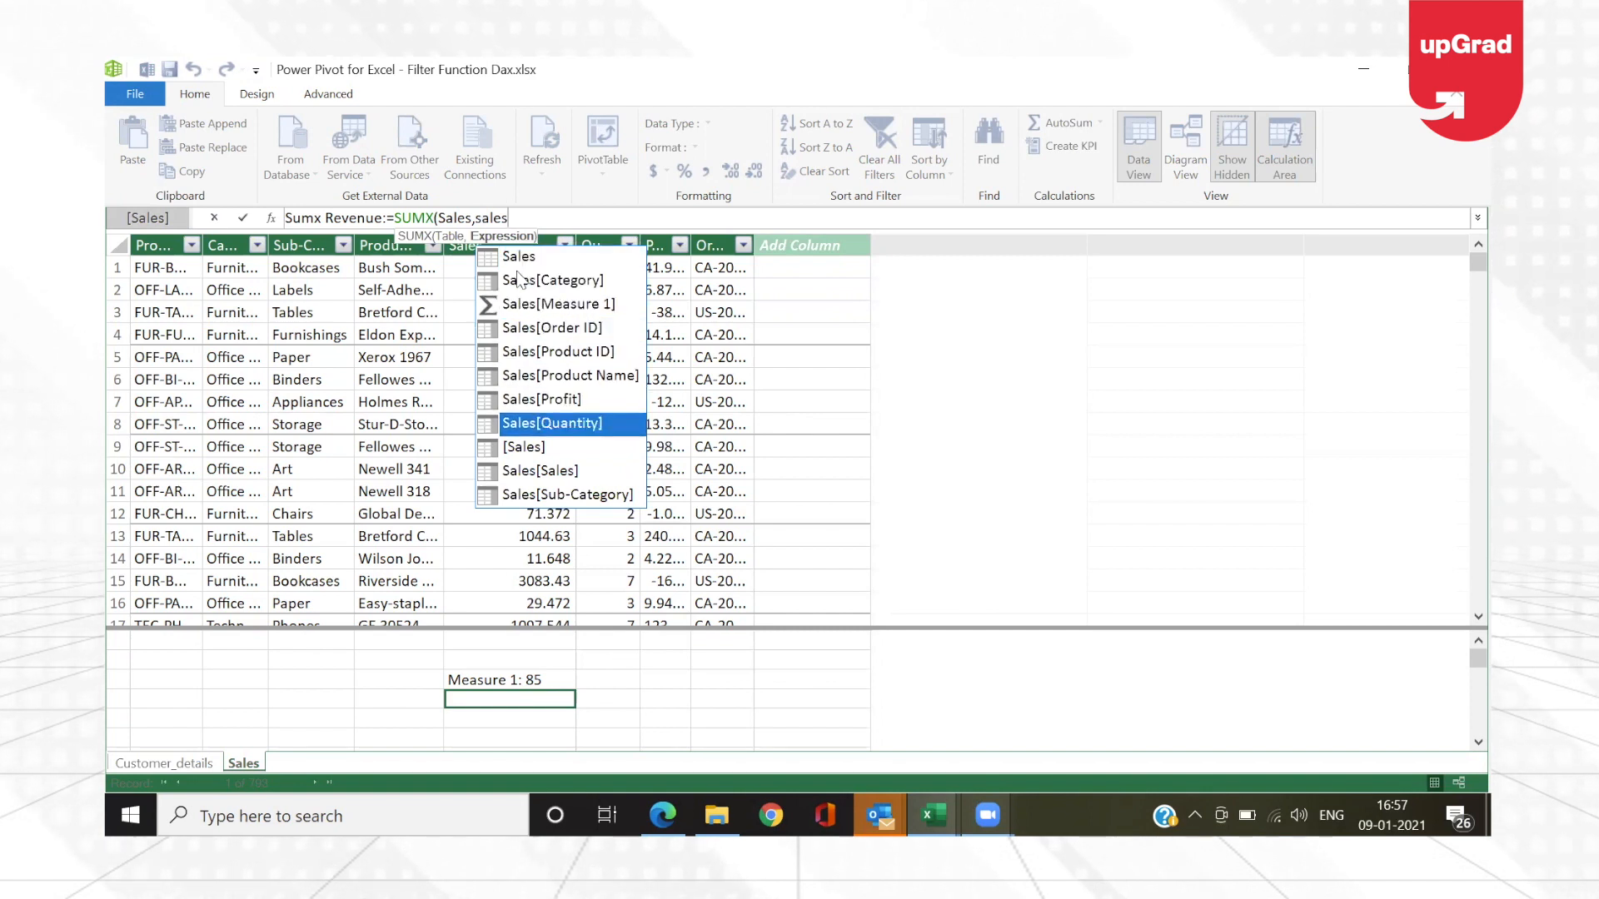
key(Escape)
key(Escape)
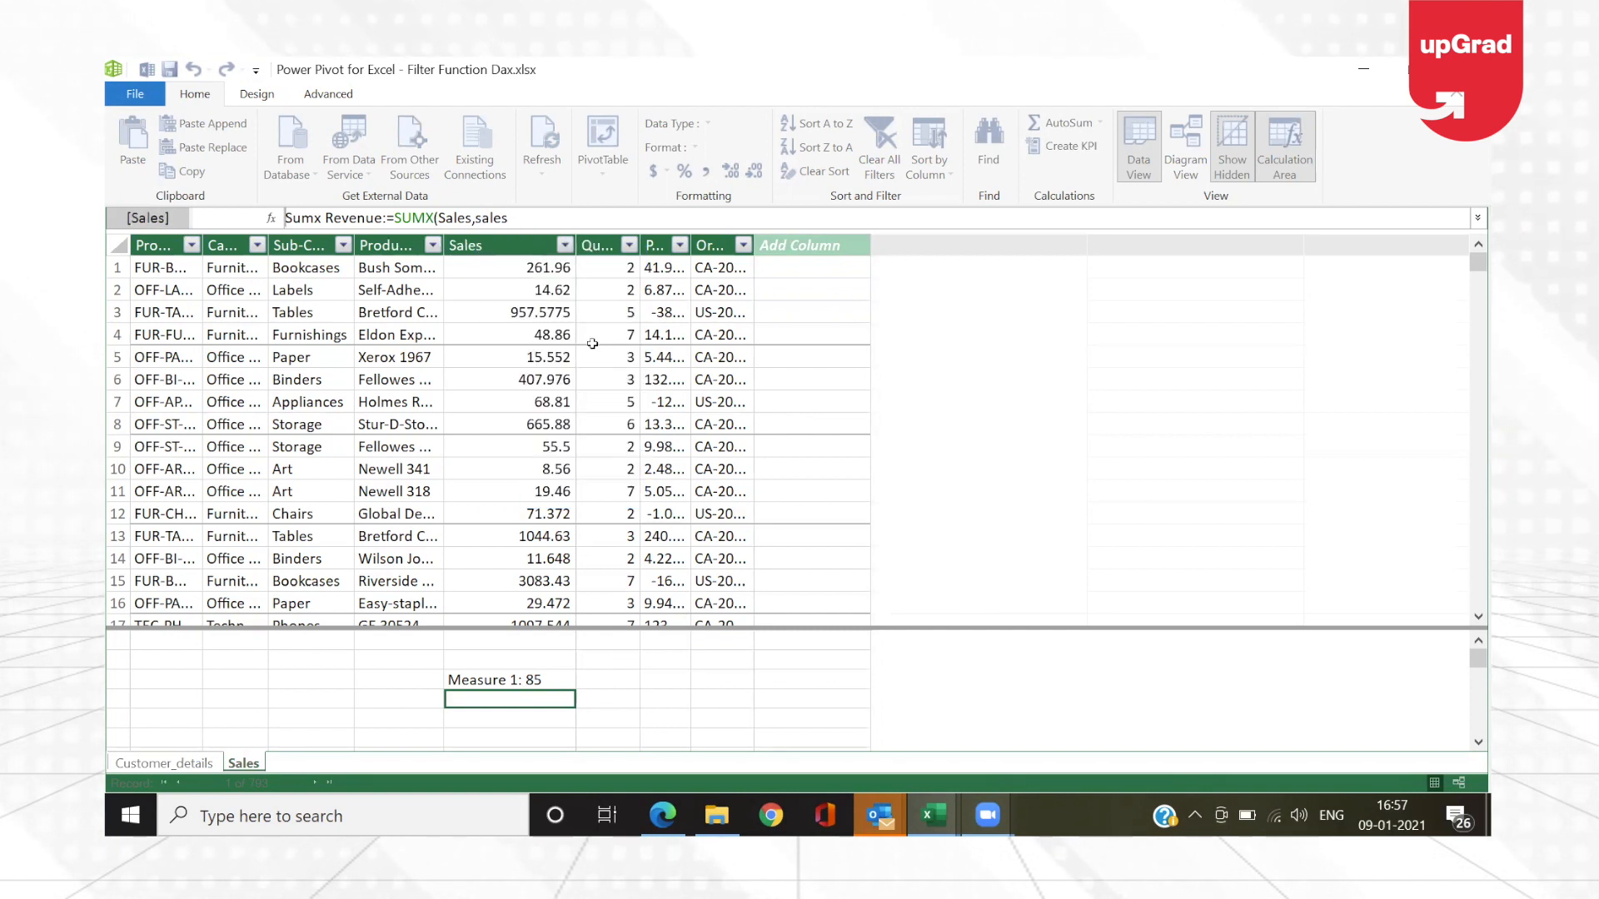
Step: Refresh the Sales table in the data model from its source worksheet and close the refresh report
click(416, 379)
right_click(416, 380)
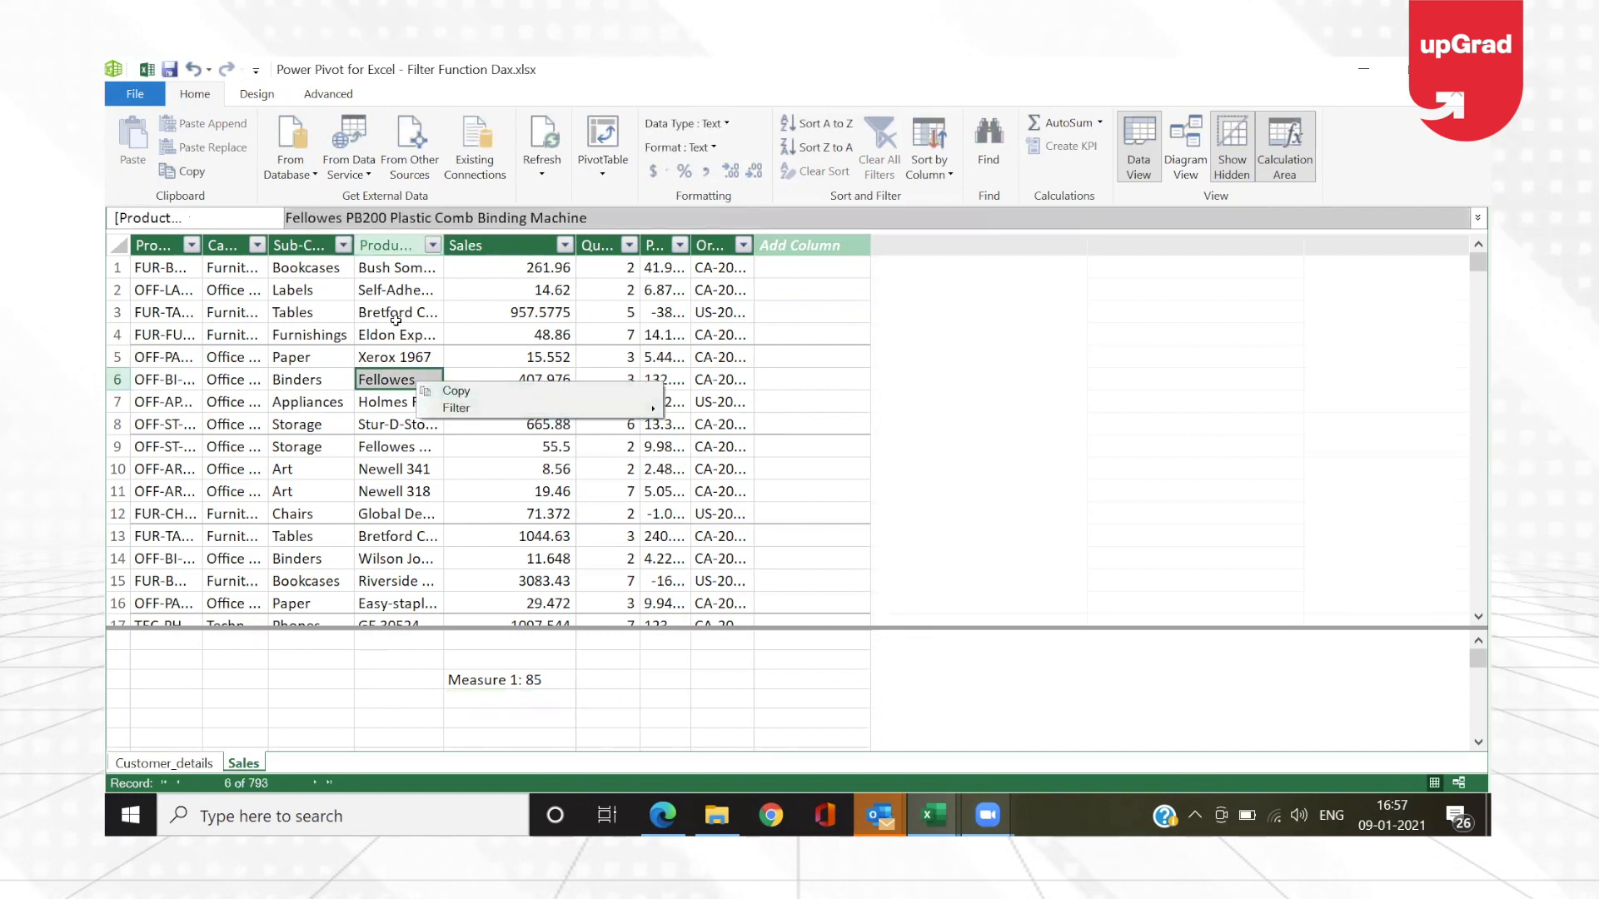
key(Escape)
key(Up)
key(Up)
key(Up)
click(536, 139)
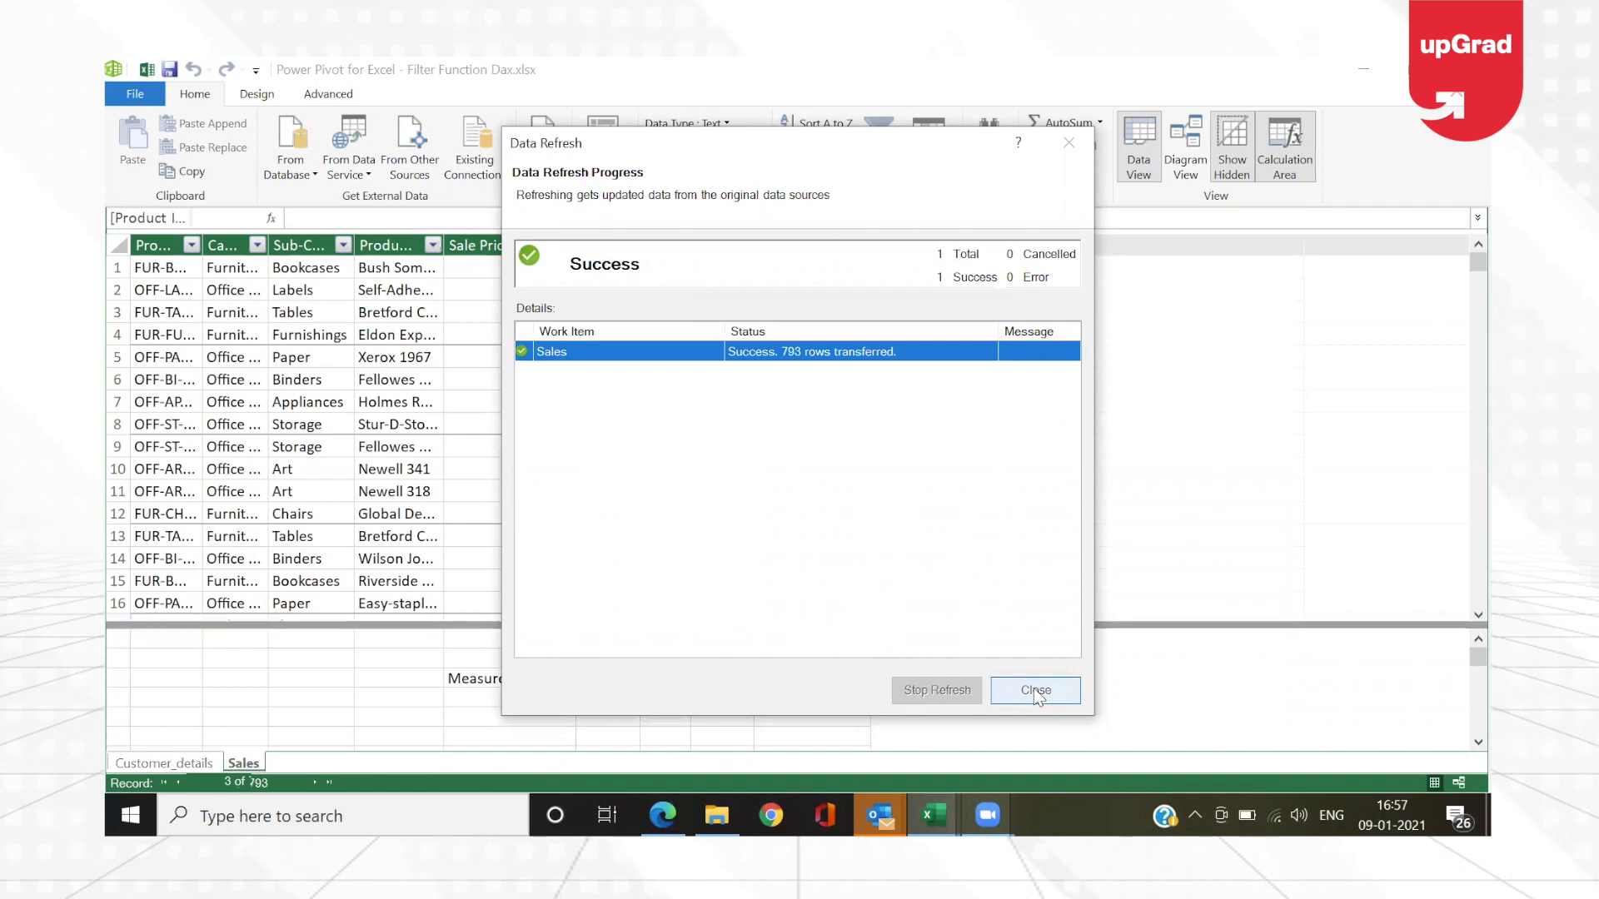
click(1035, 692)
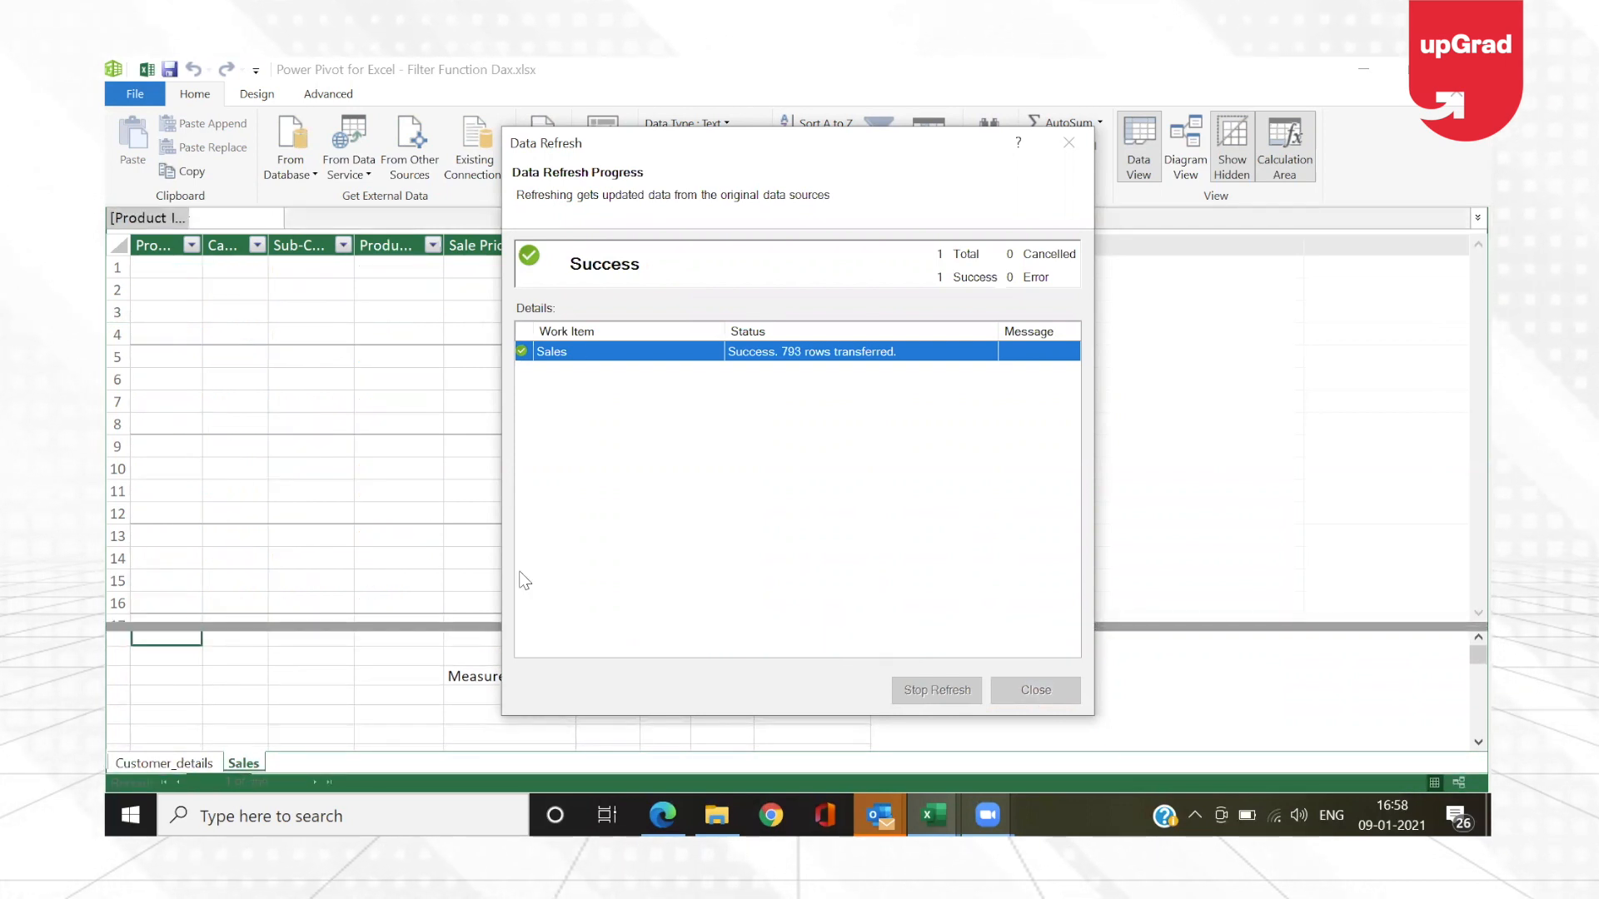
Step: Start a measure named Sumx Revenue in the cell below Measure 1, using SUMX with the Sales table as its table argument
click(467, 700)
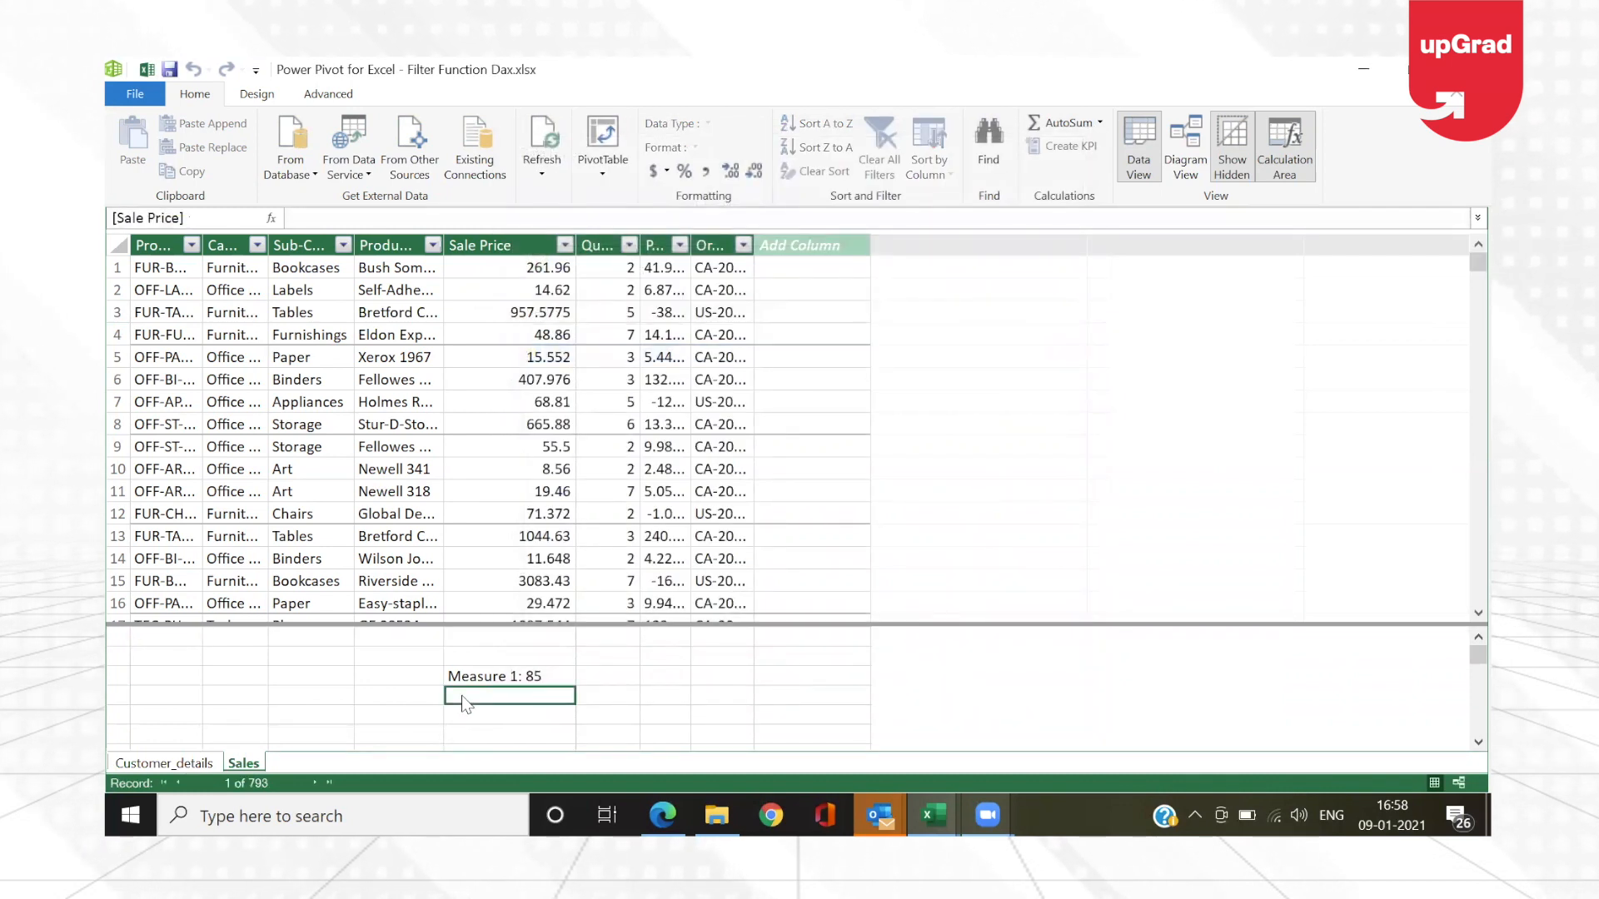
text(Sumx)
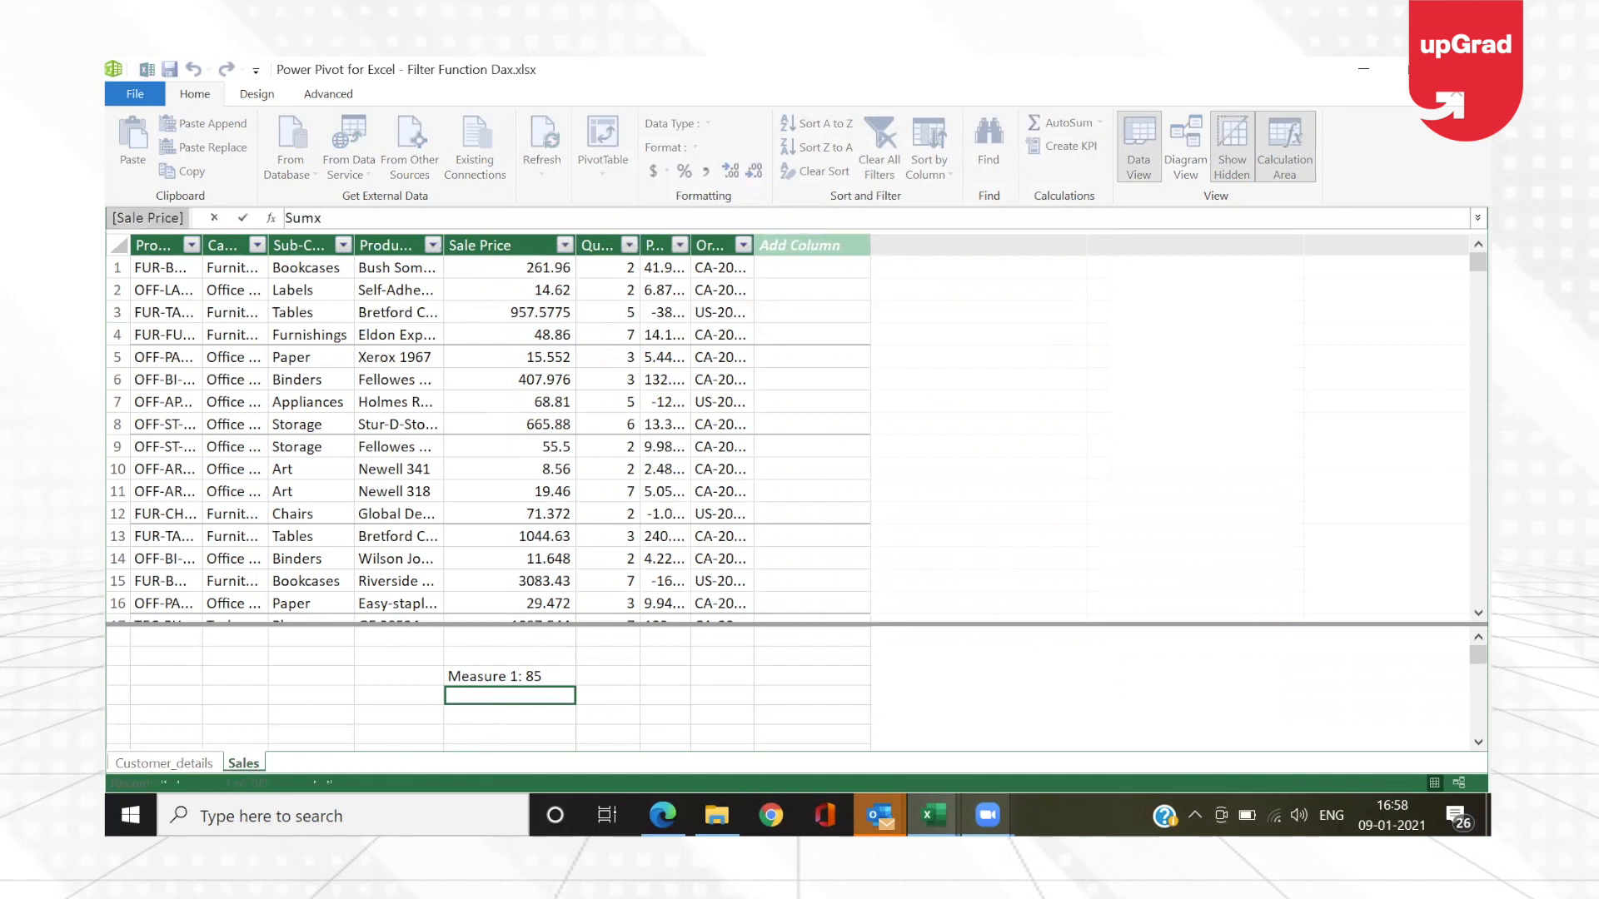
text( Revenue)
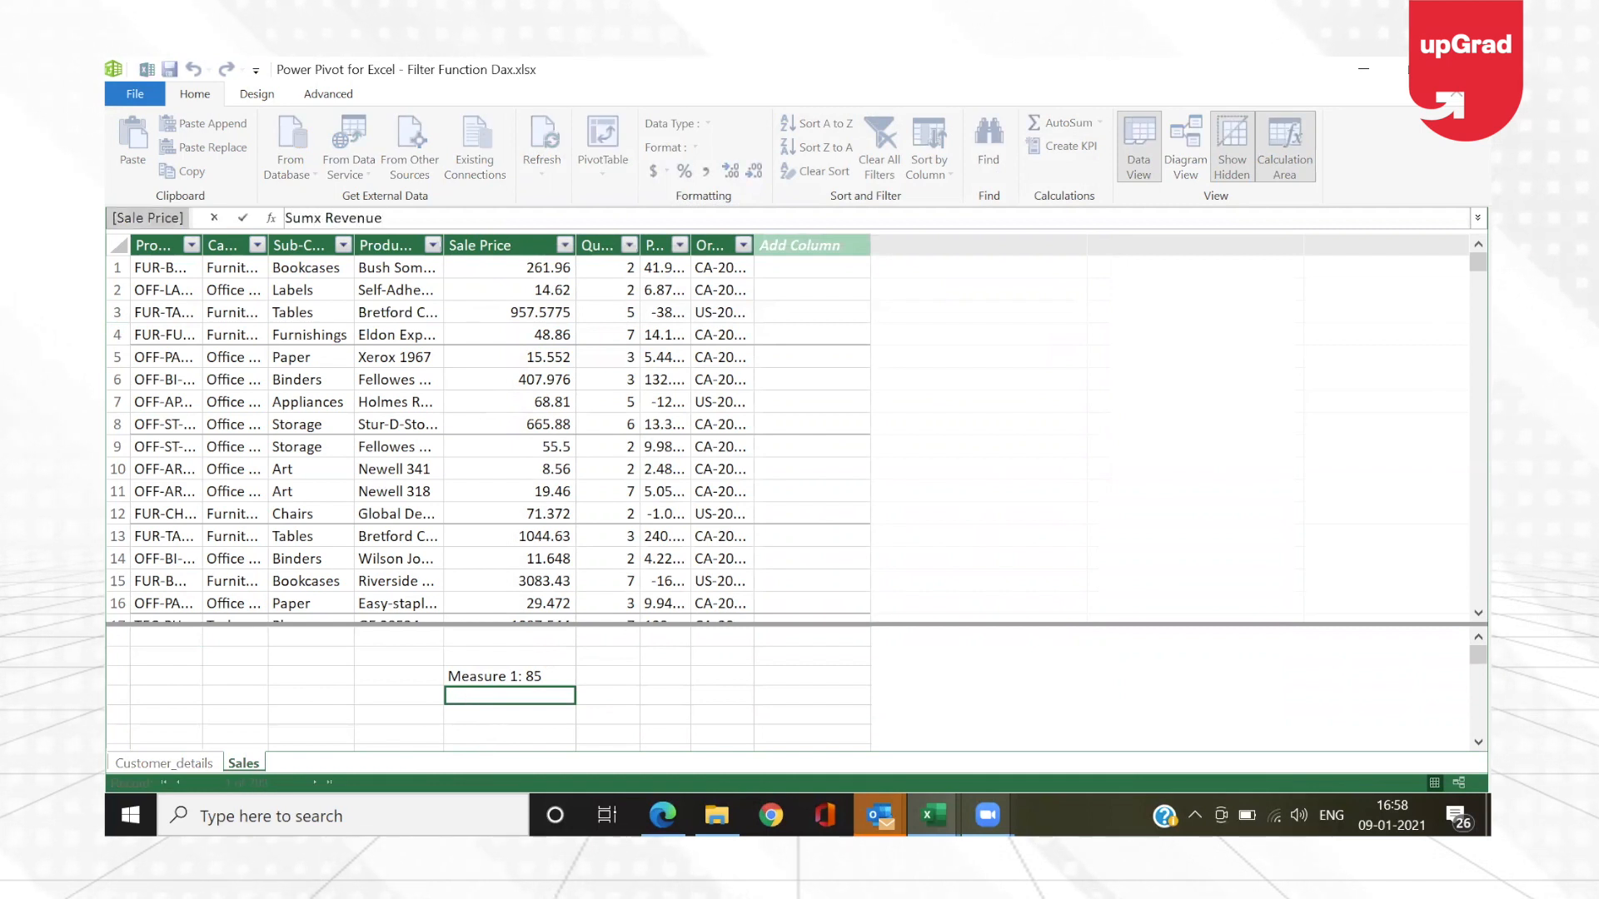
text(:)
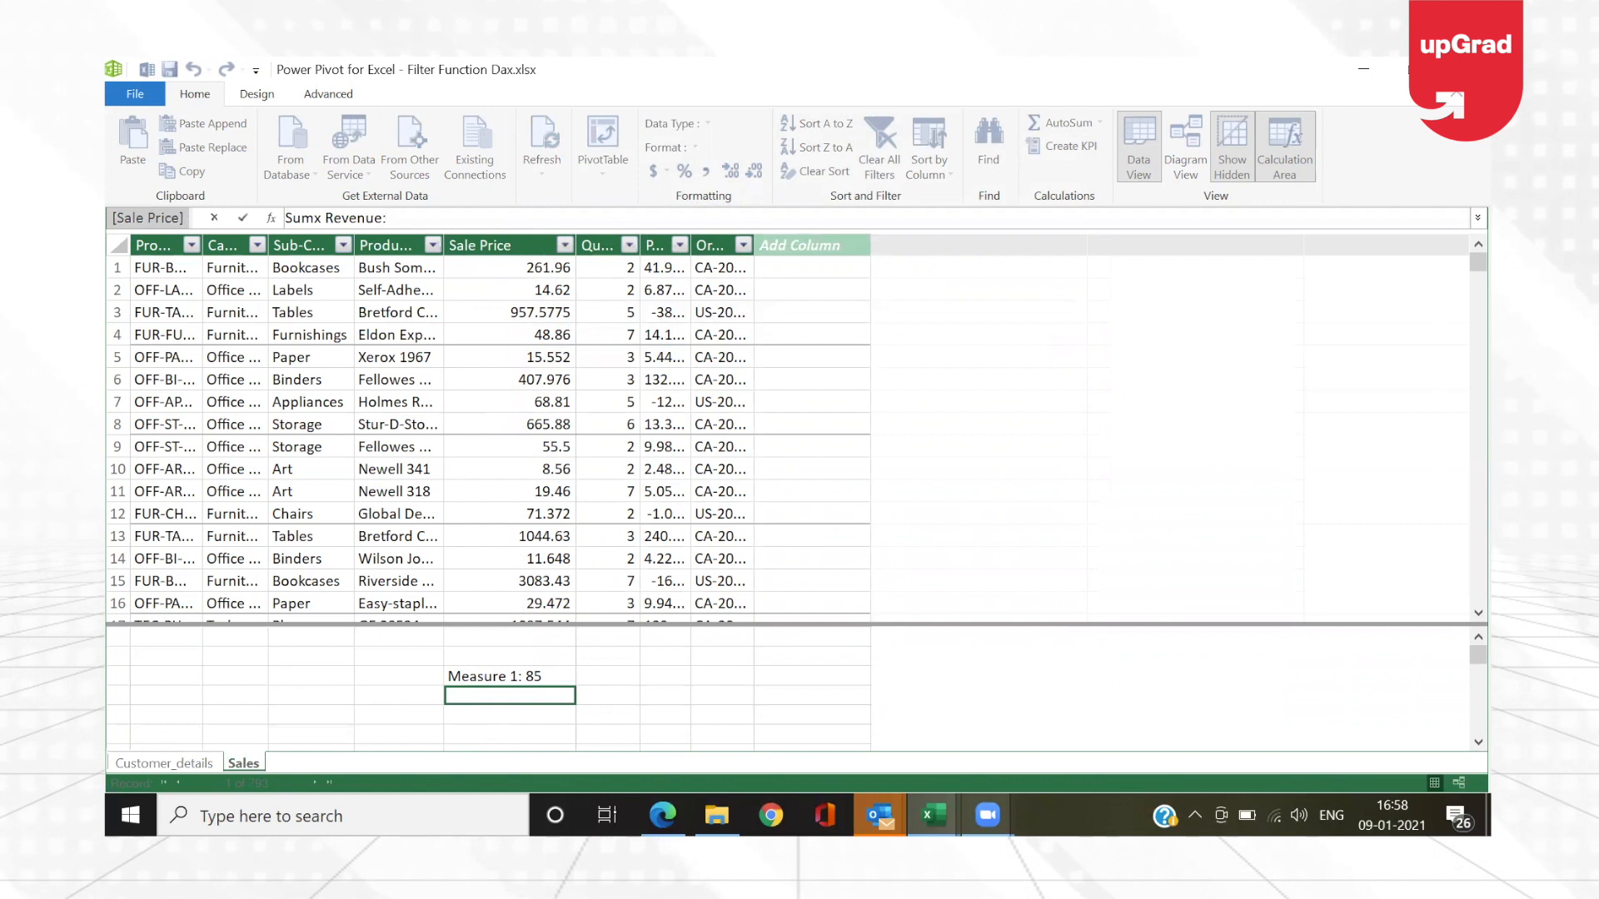
text(=)
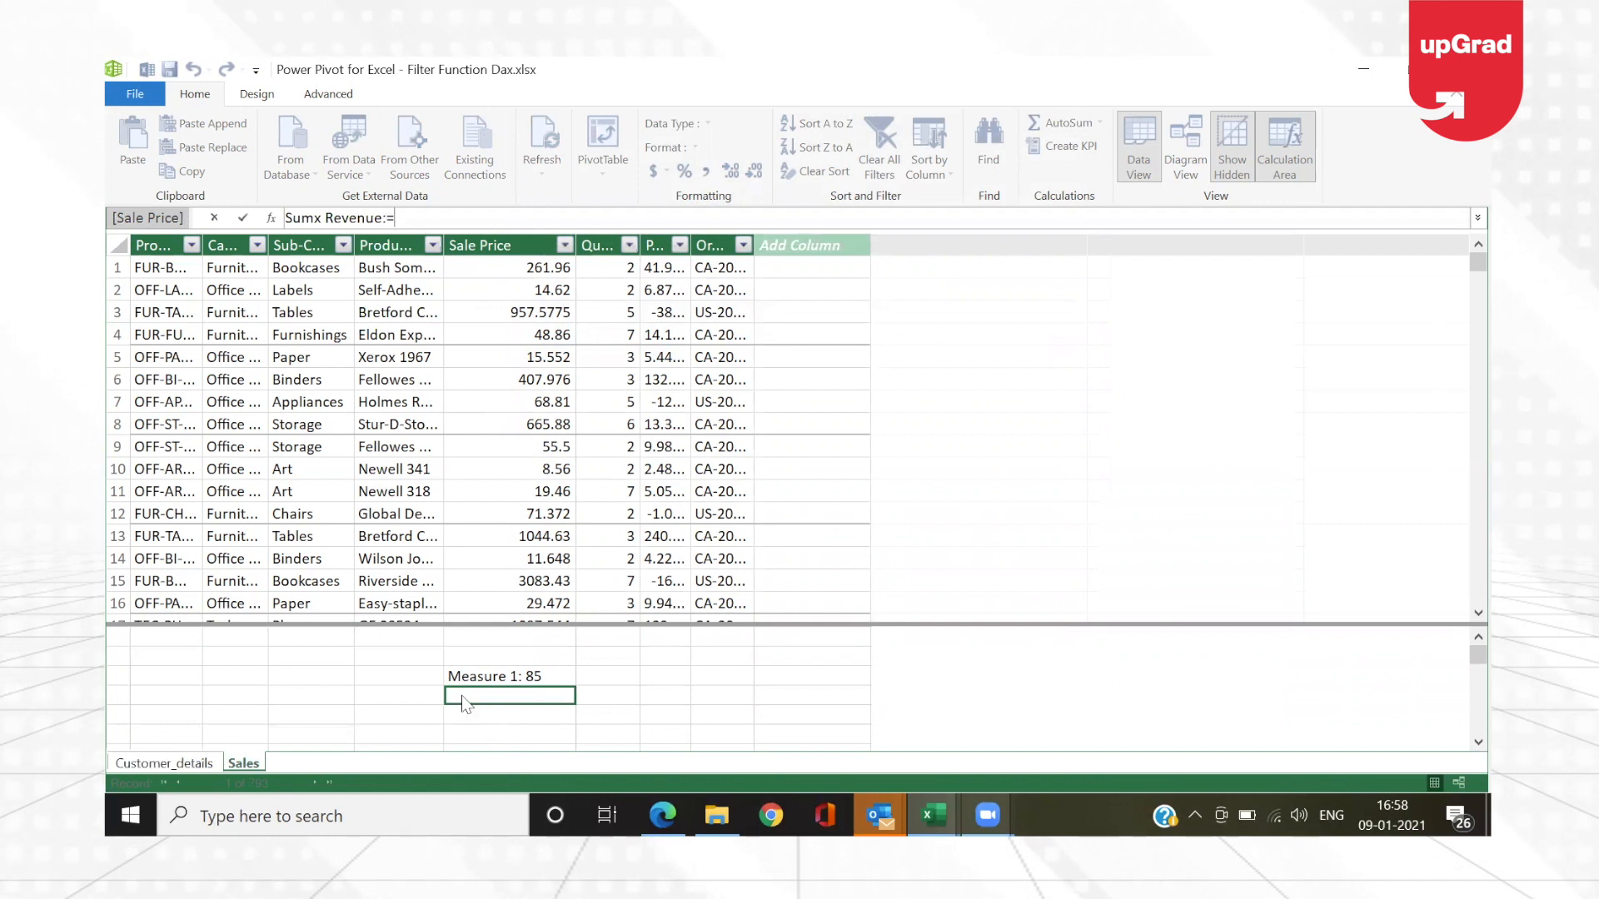
text(sumx(s)
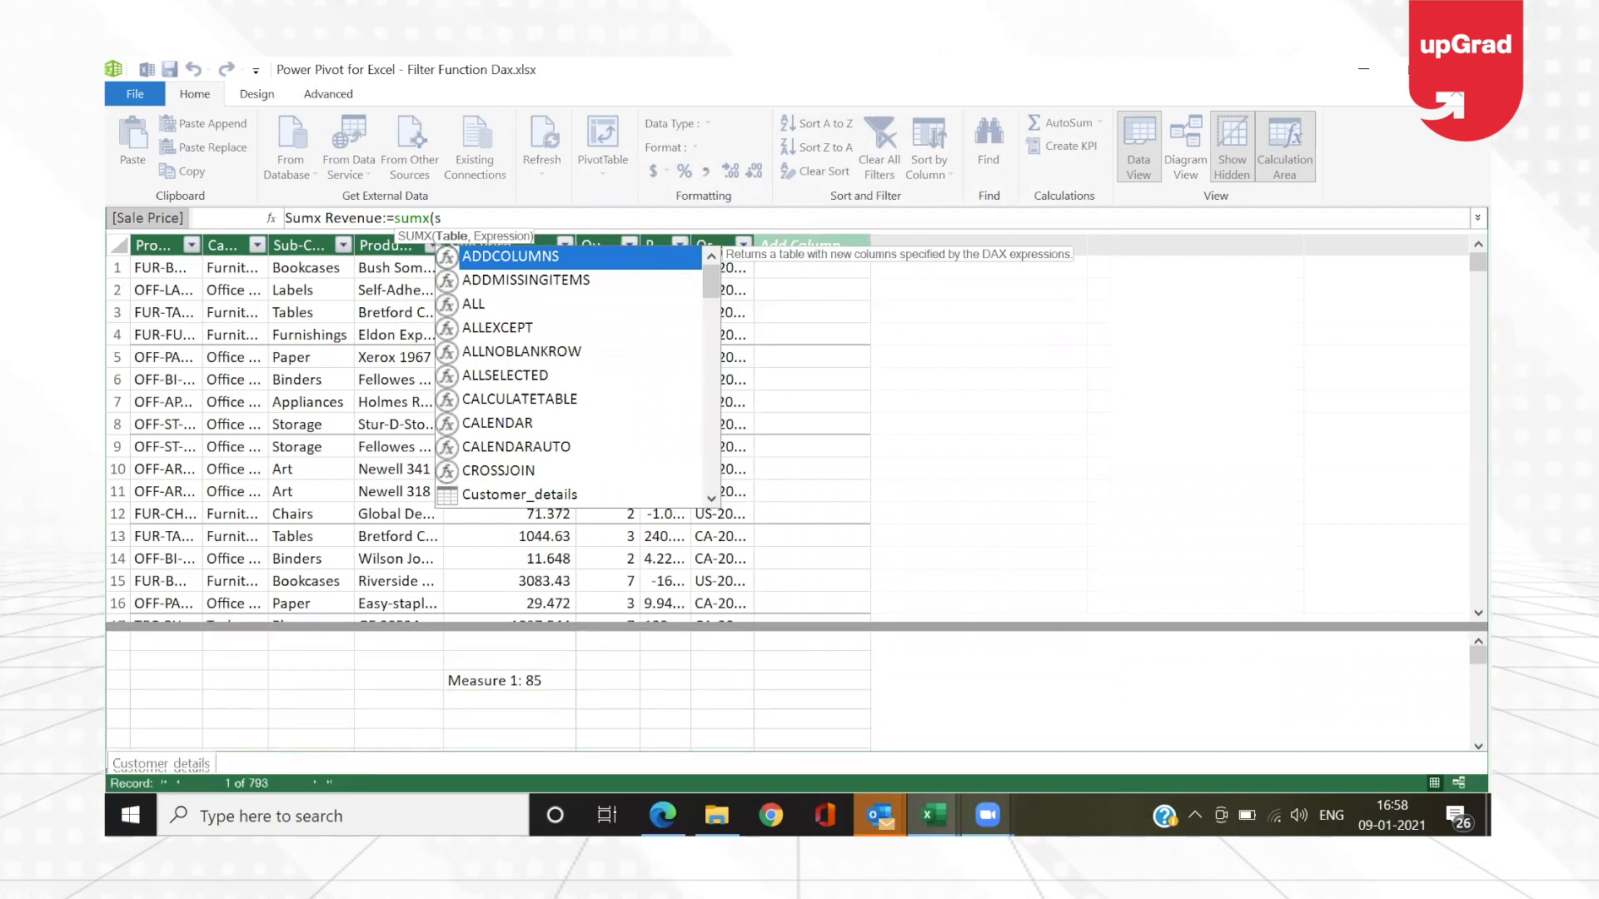
text(ales,)
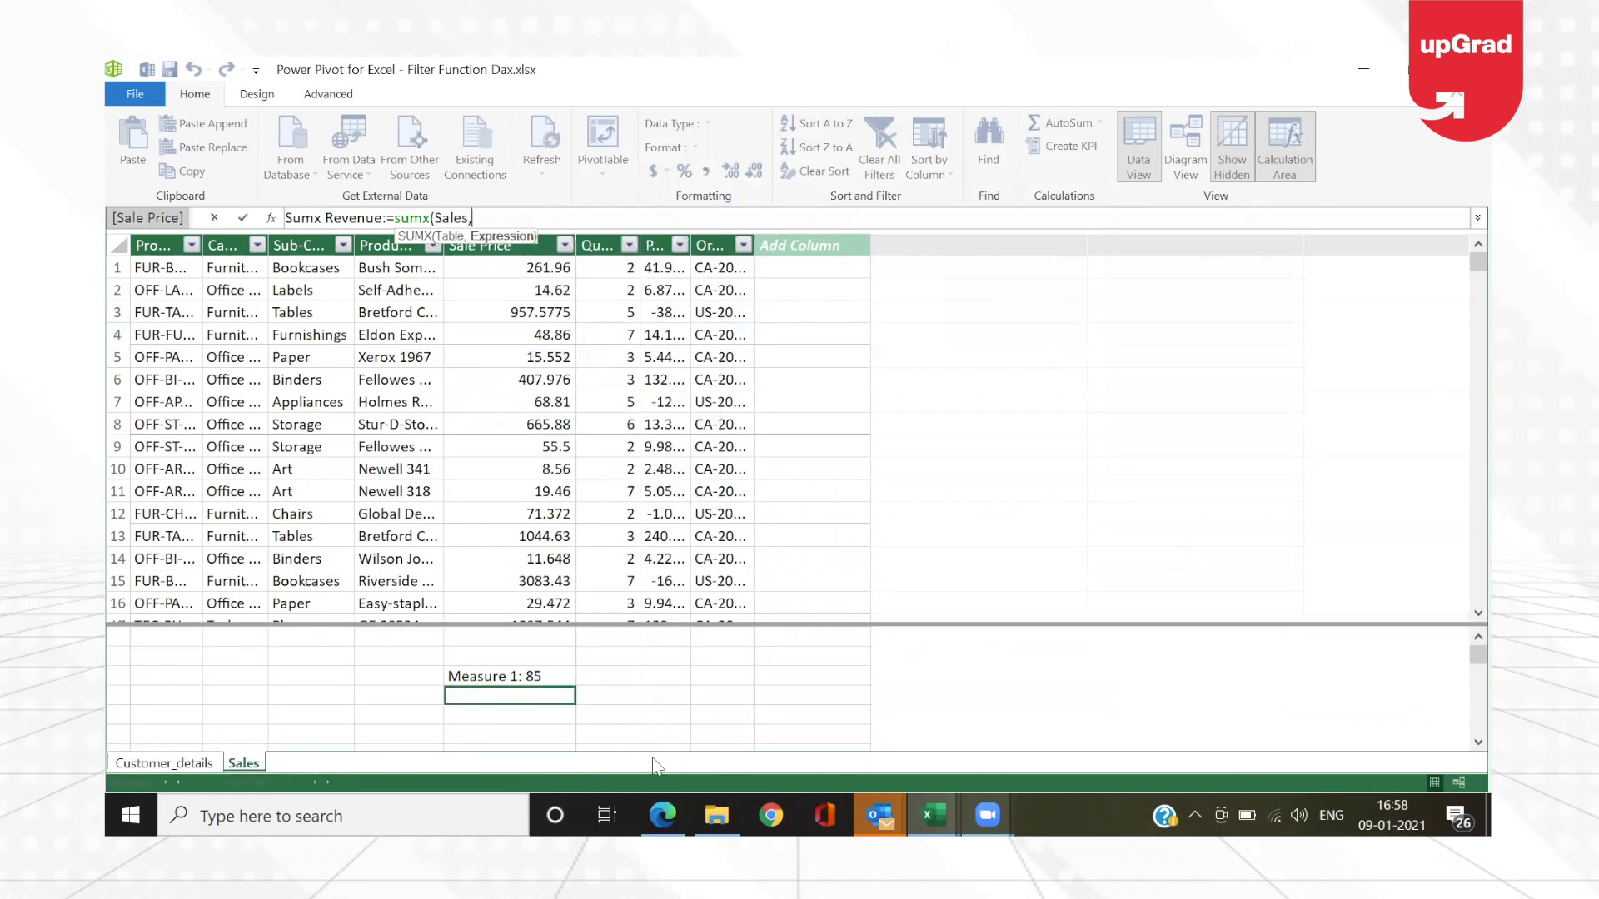
text(sales)
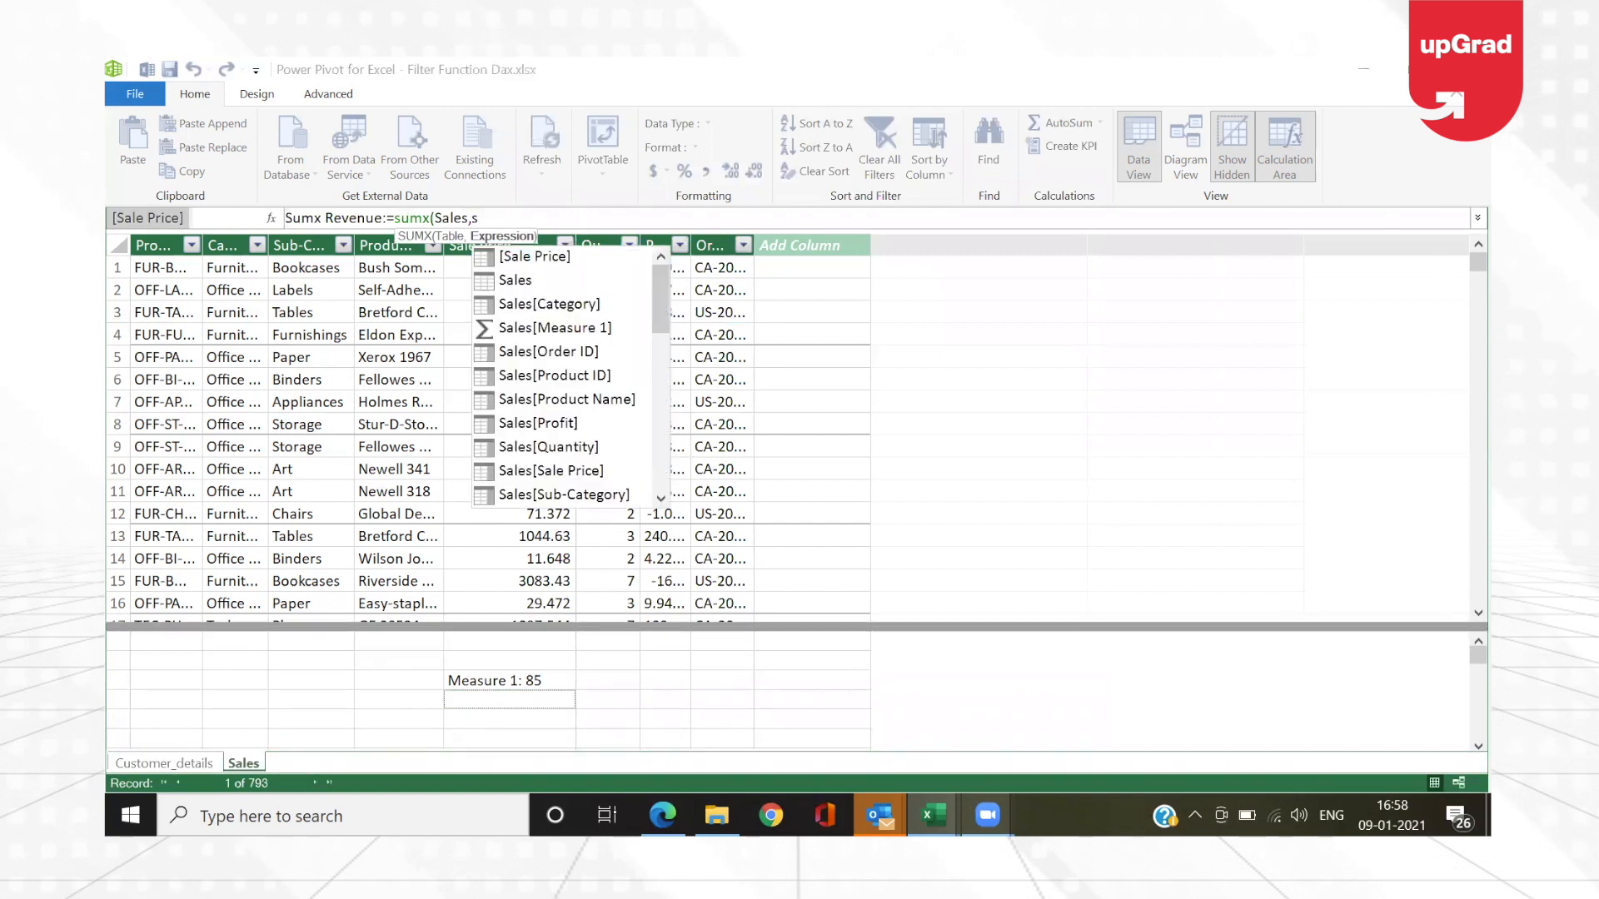
Step: Enter Sales[Sale Price] followed by a multiplication sign as the first part of the Sumx Revenue measure's expression
key(Down)
key(Down)
key(Down)
key(Down)
key(Down)
key(Down)
key(Down)
key(Down)
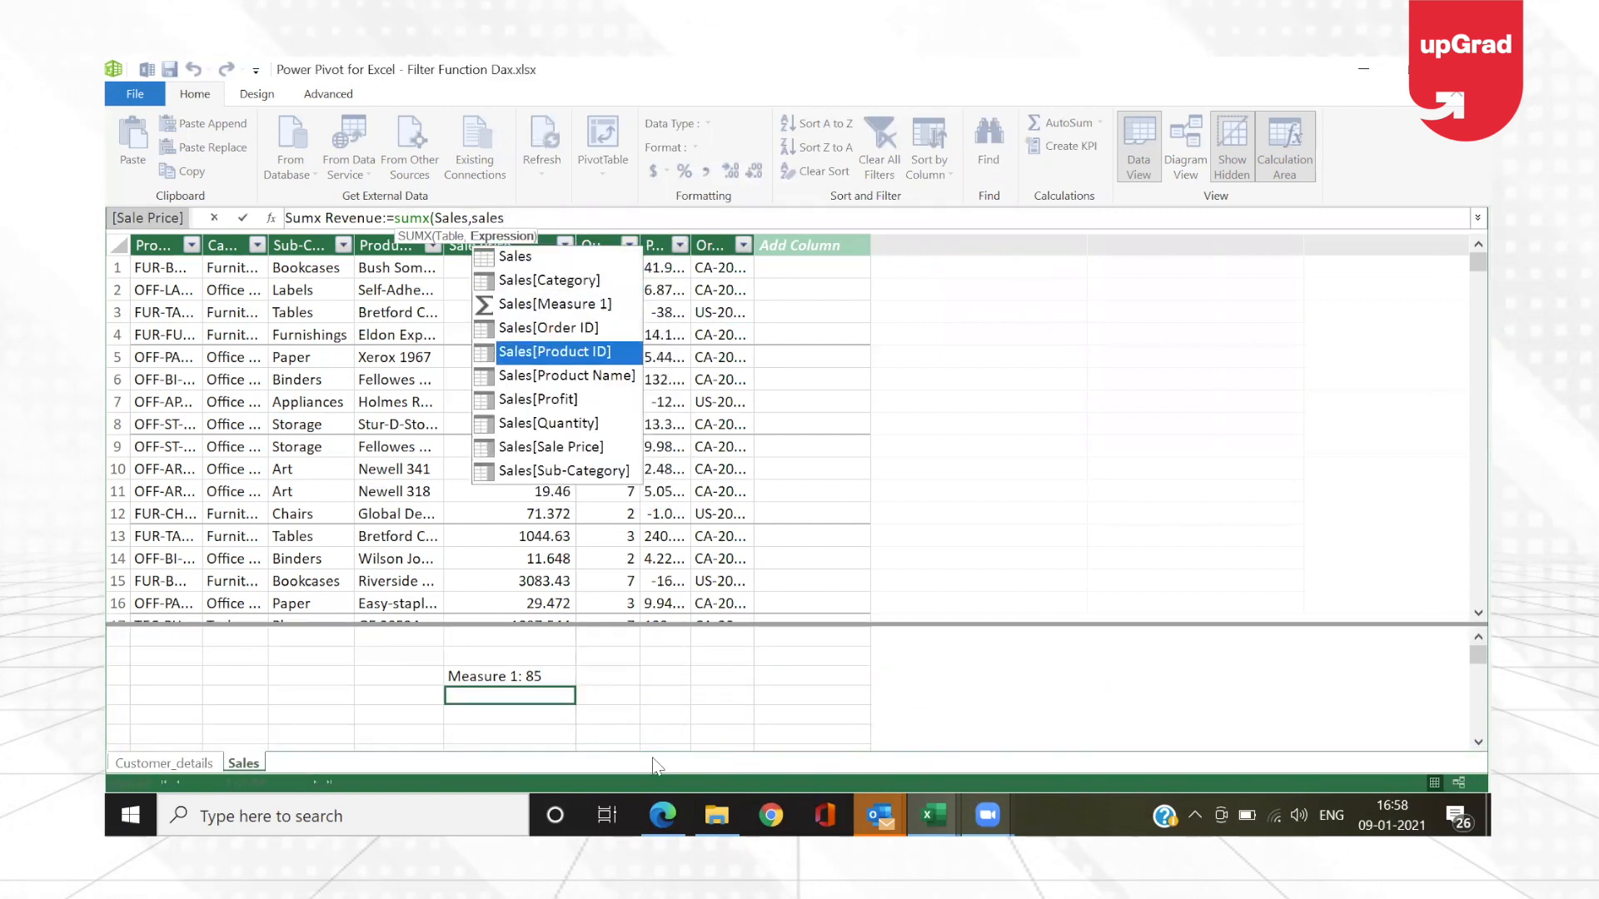
key(Tab)
text())
text(*)
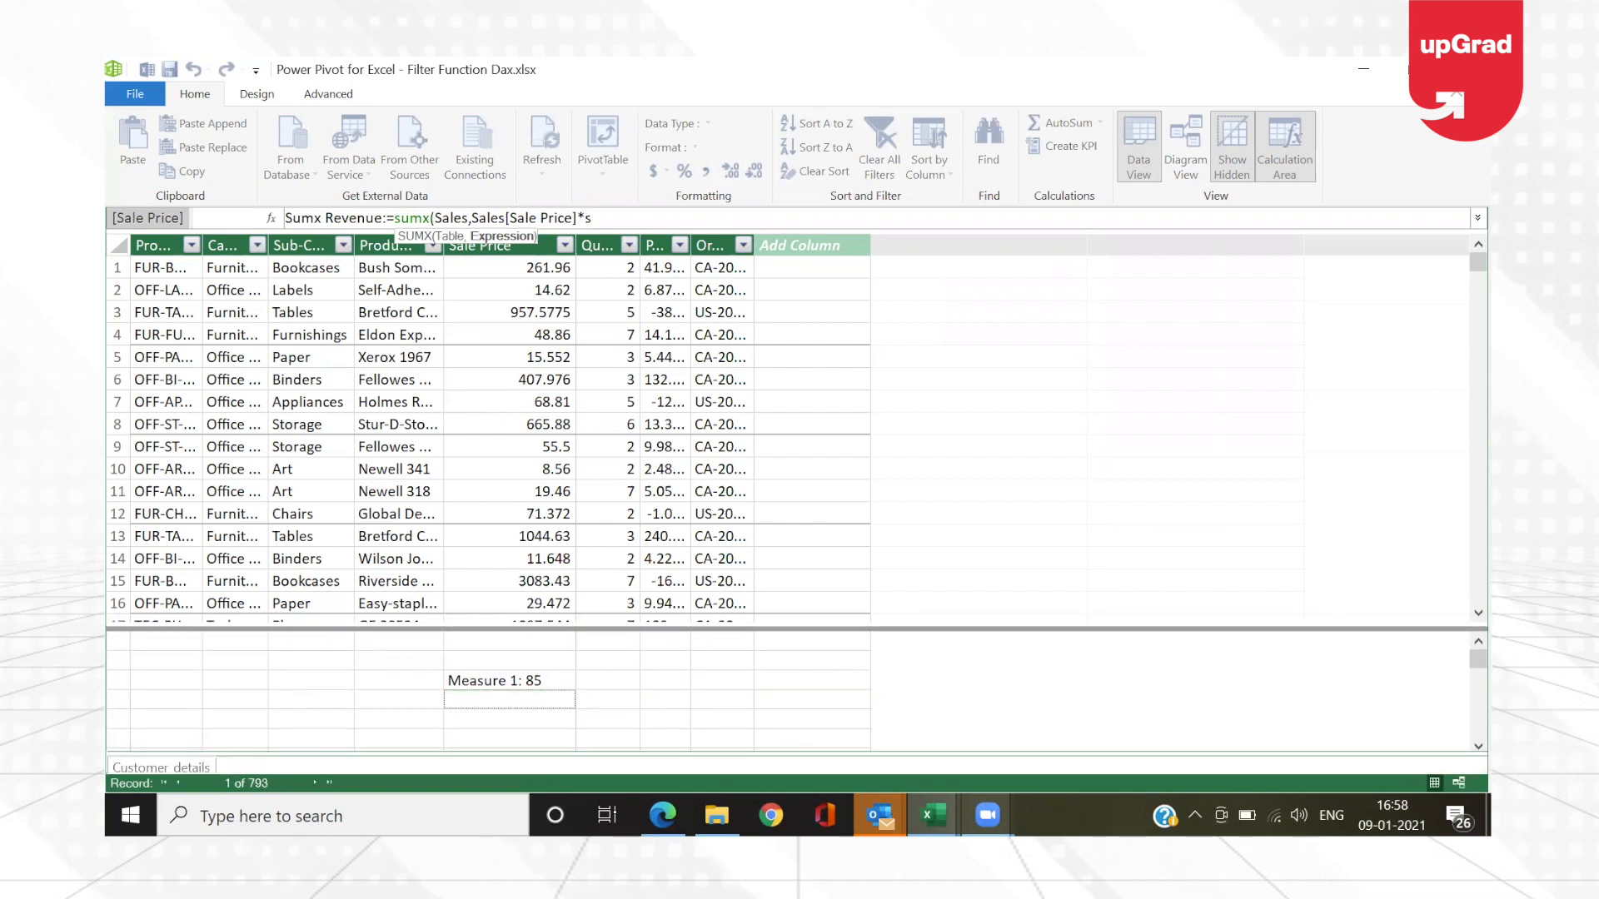
text(sales)
Step: Complete the Sumx Revenue formula with Sales[Quantity] as the second factor, close its parenthesis and commit the measure
key(Down)
key(Down)
key(Down)
key(Down)
key(Down)
key(Down)
key(Down)
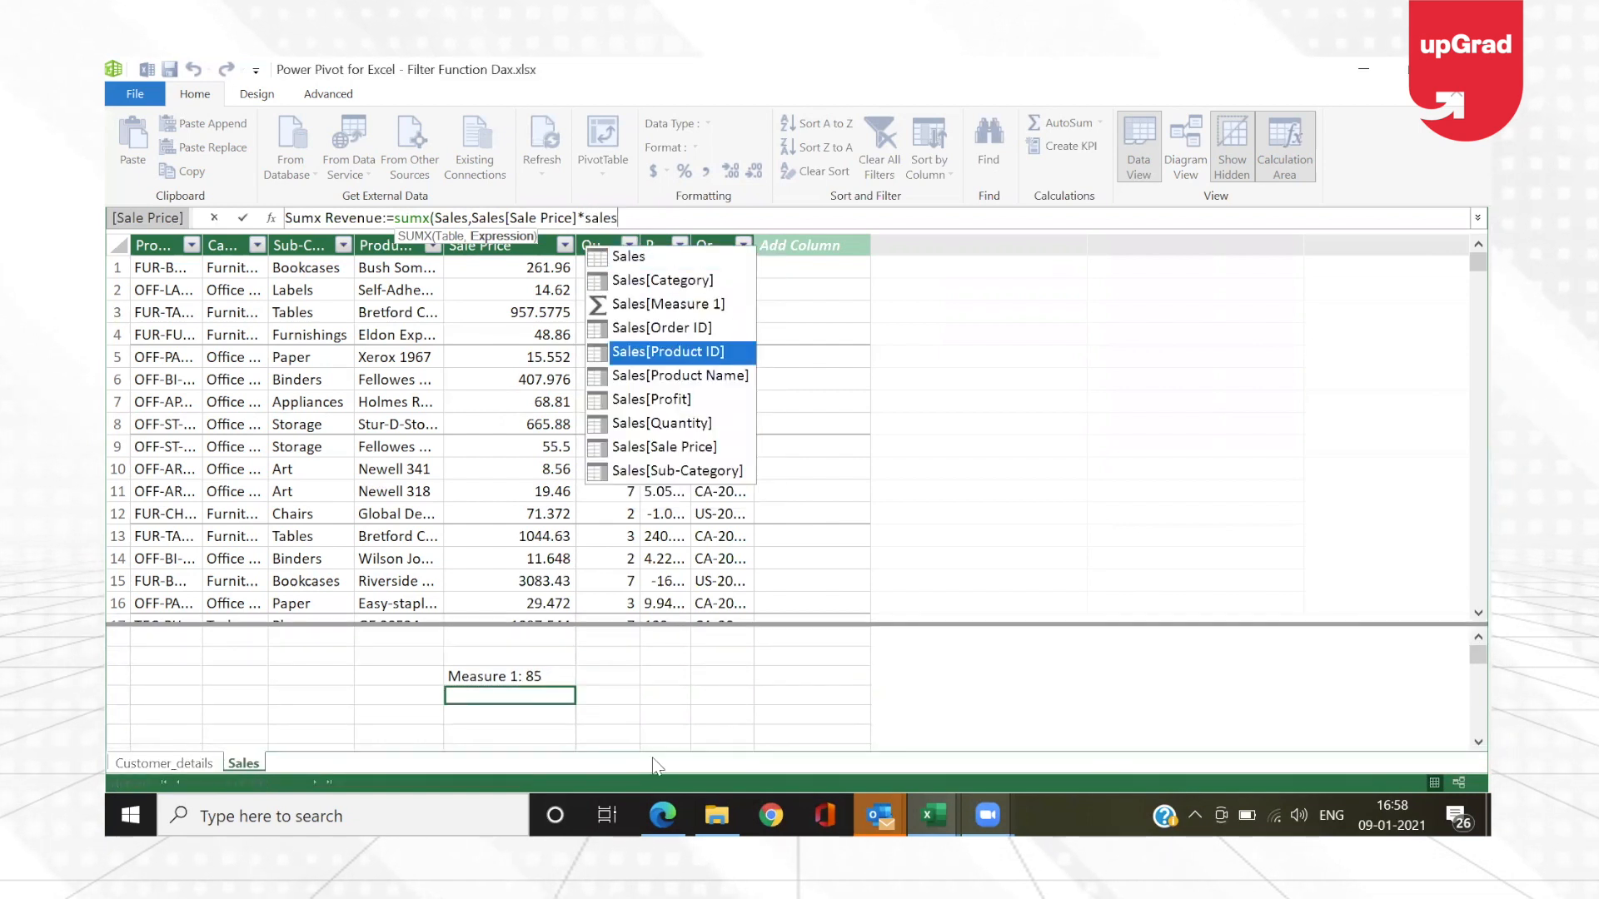
key(Tab)
text())
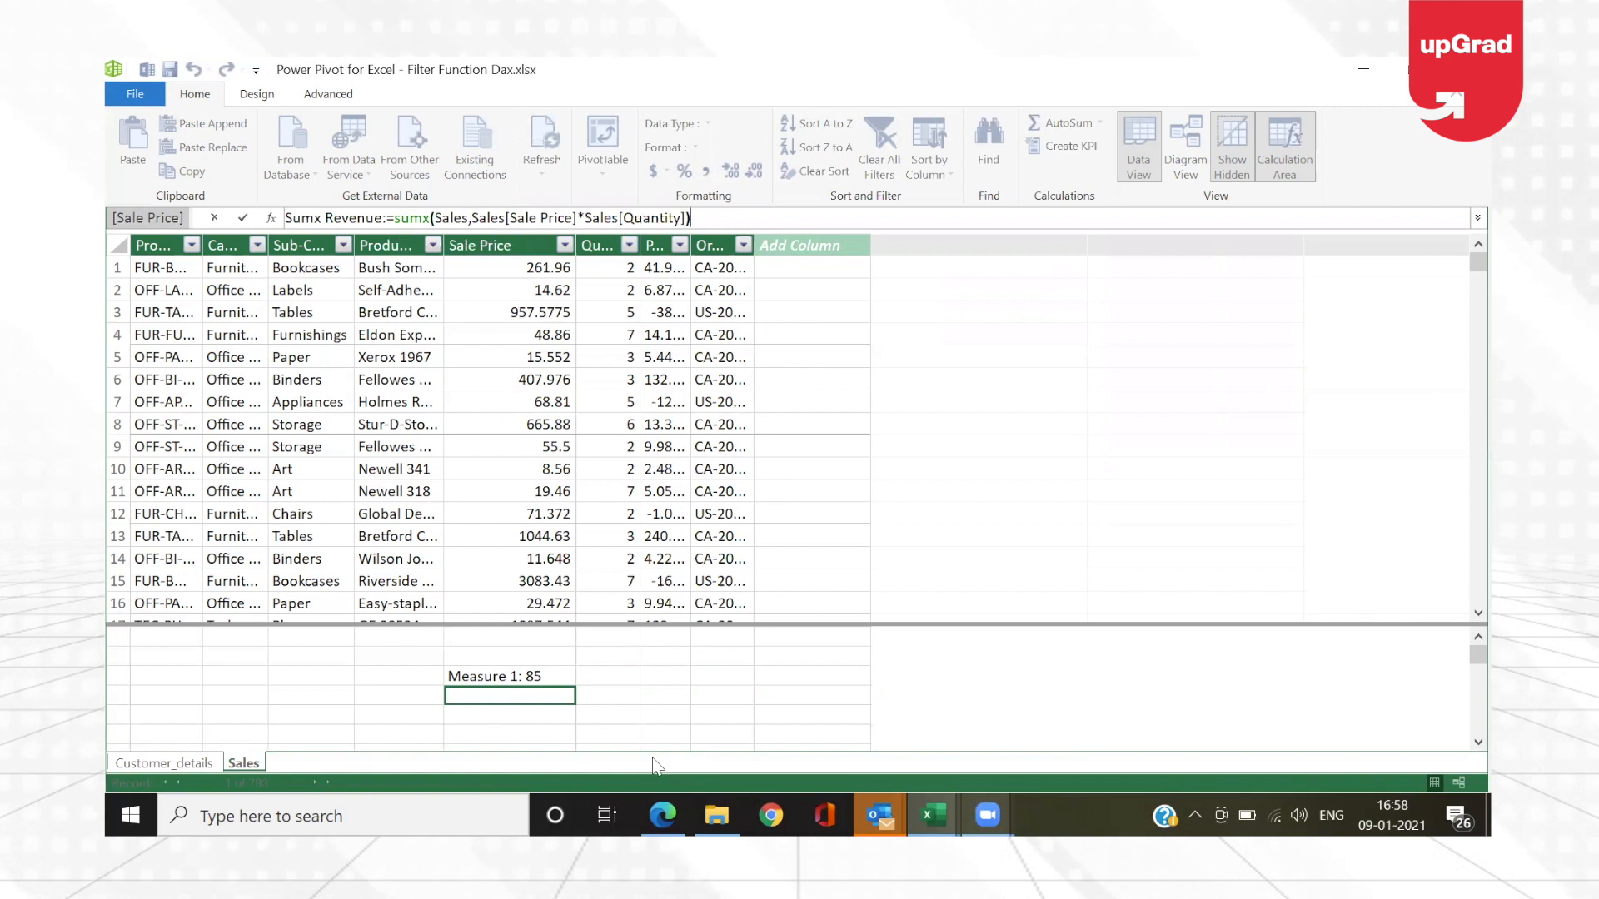
key(Return)
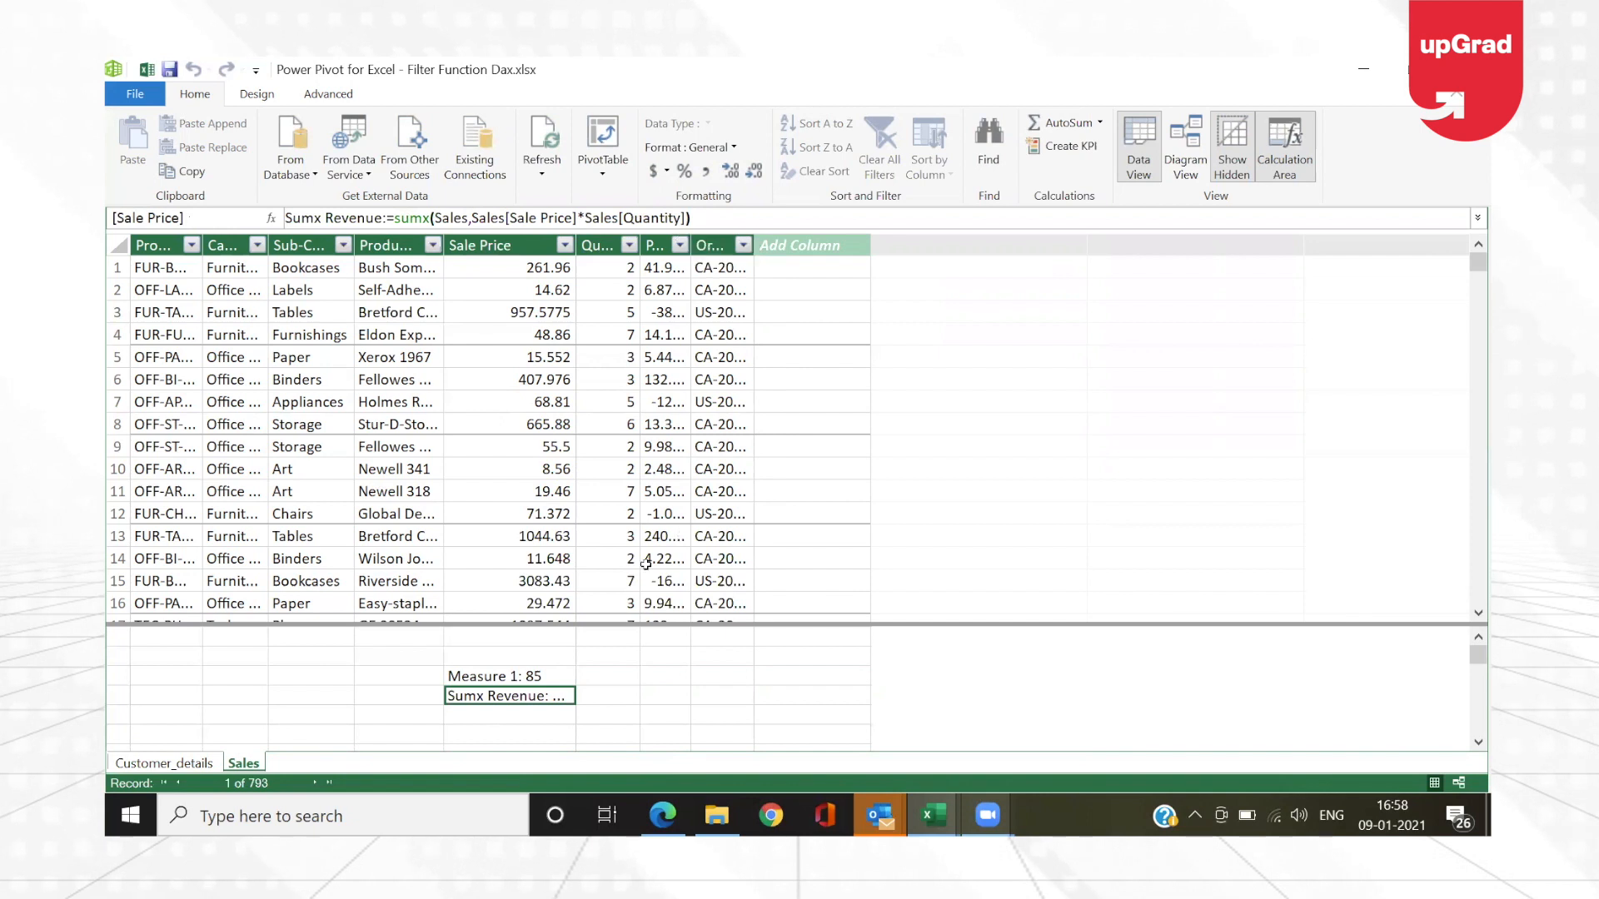
Step: Widen the Sale Price column to show the full Sumx Revenue result and compare it with Total Revenue on the Sales worksheet
drag(575, 245, 655, 245)
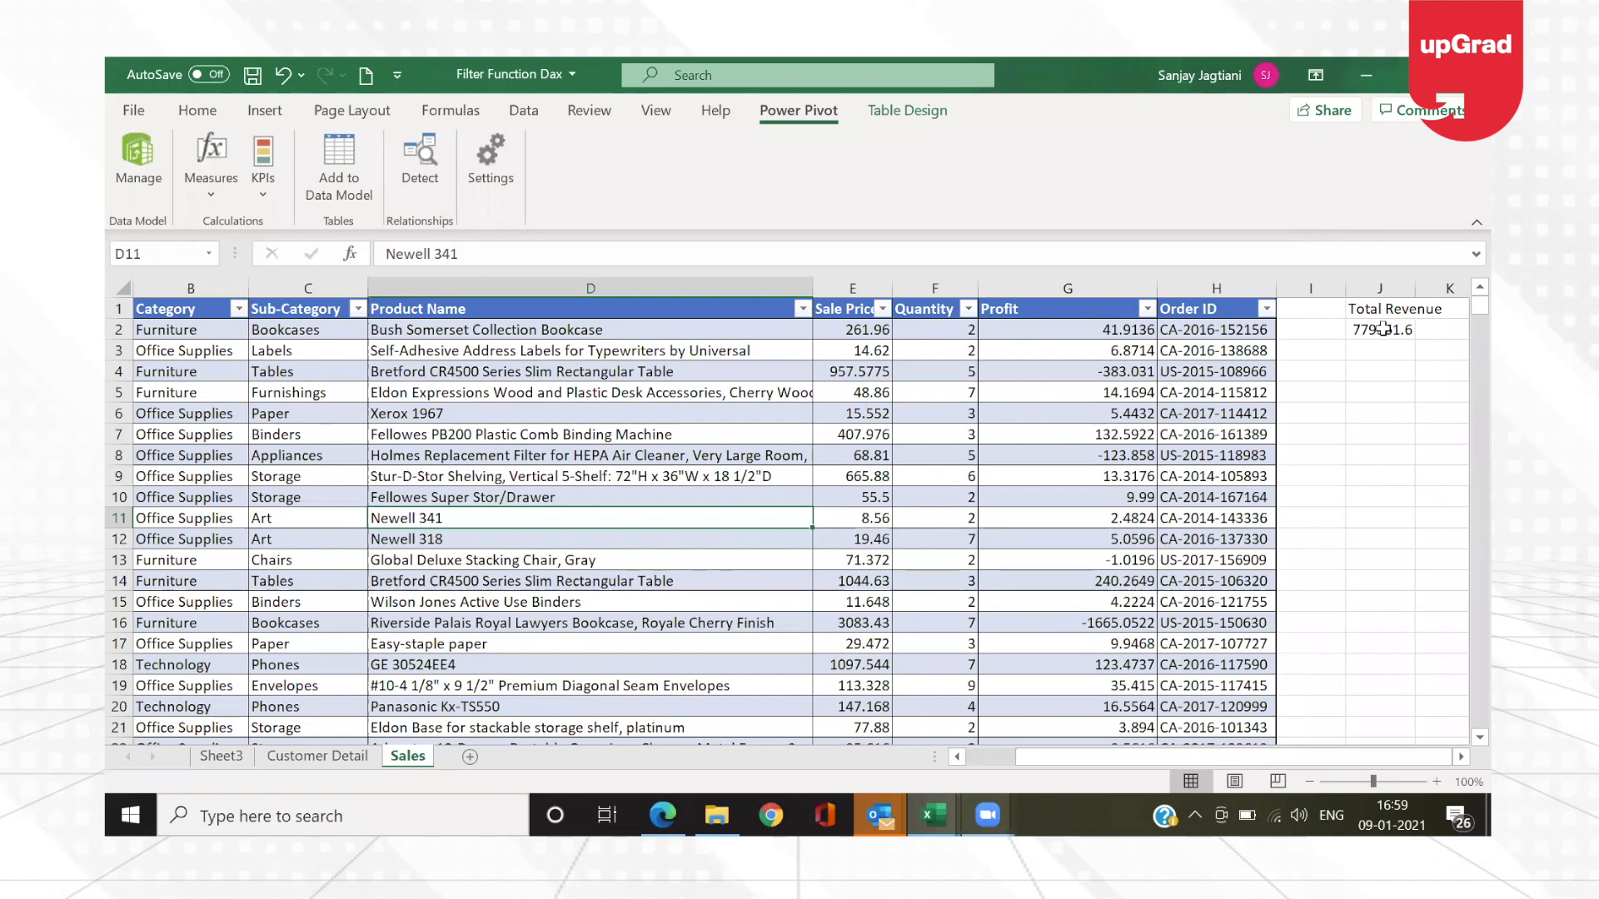
click(1383, 329)
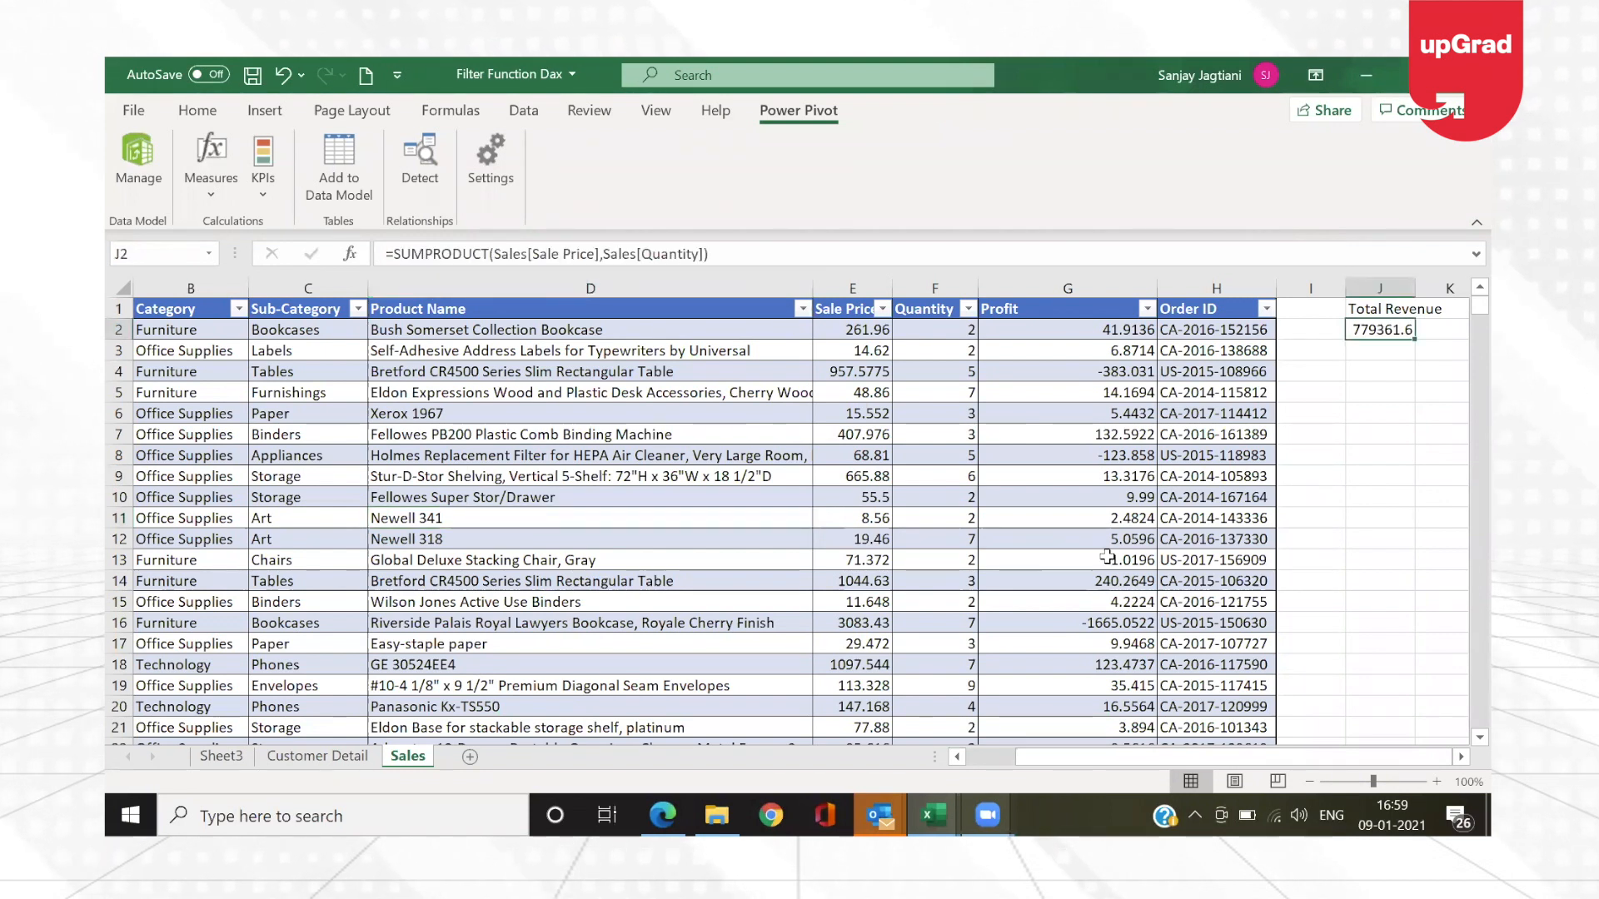
key(alt+Tab)
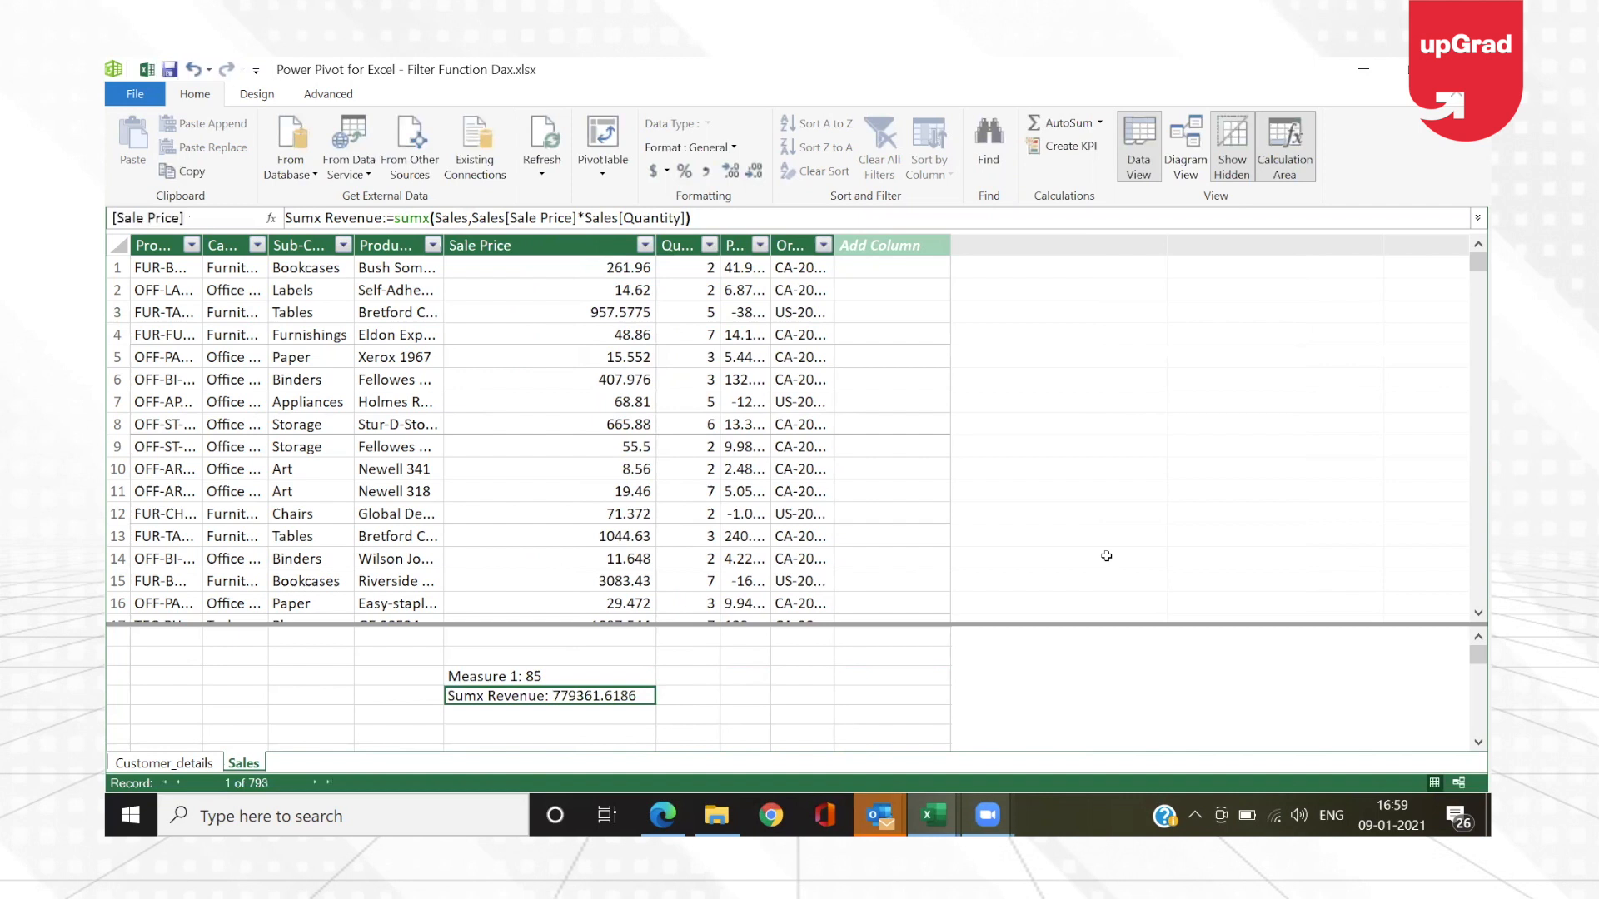
Step: Examine the Sale Price and Quantity pairs row by row in the Sales table to trace how SUMX evaluates each row
click(602, 266)
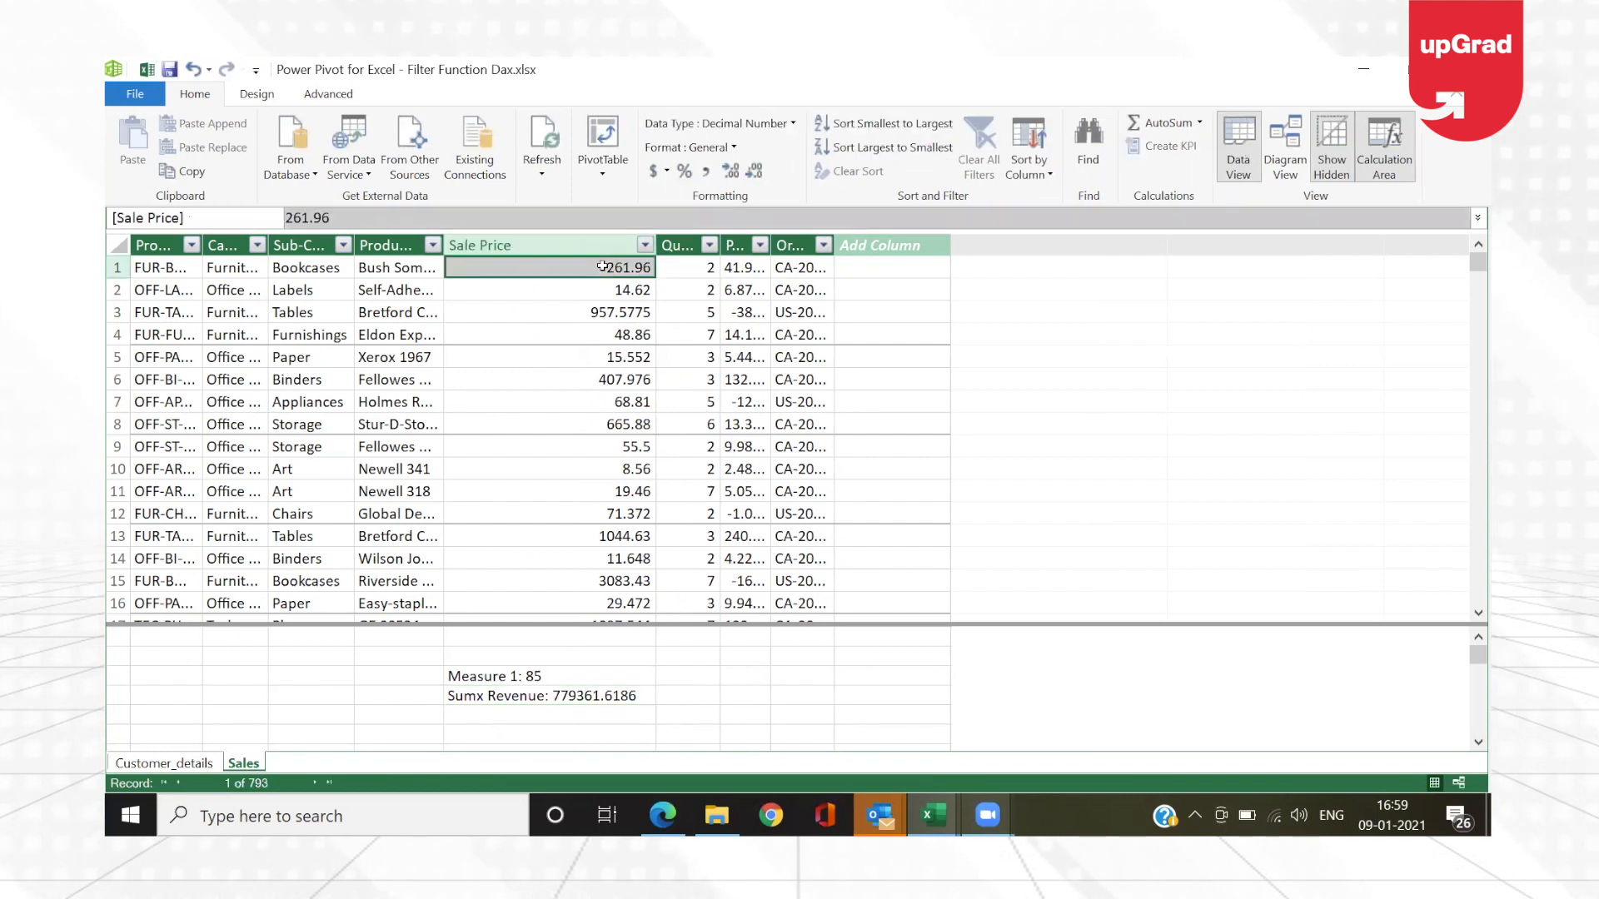
key(Right)
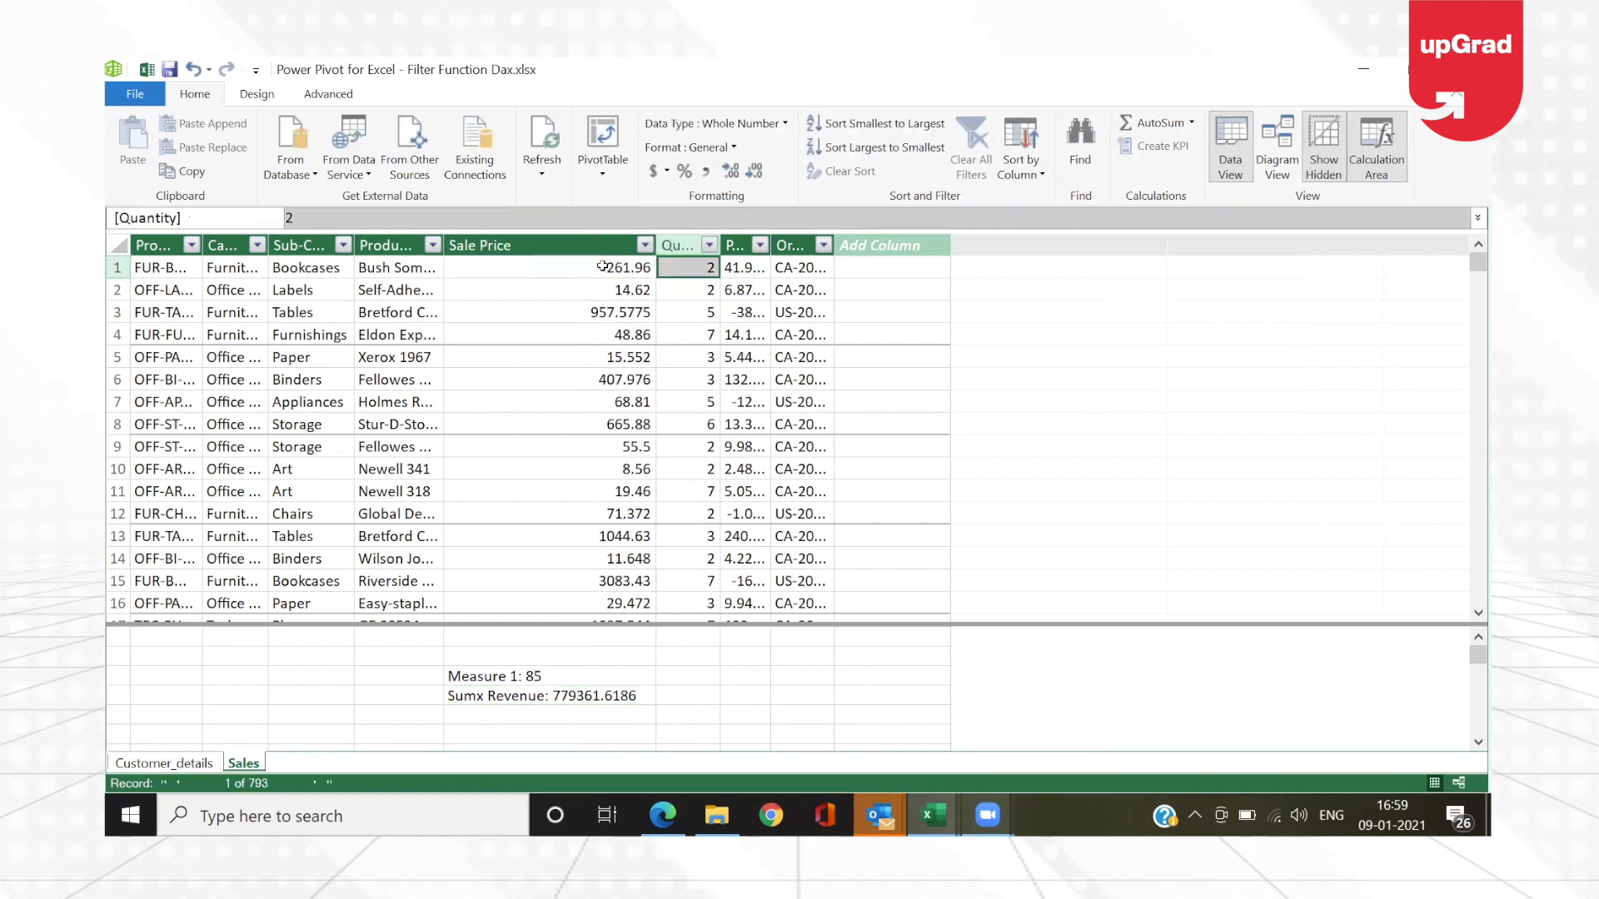
key(Down)
key(Left)
key(Right)
key(Down)
key(Left)
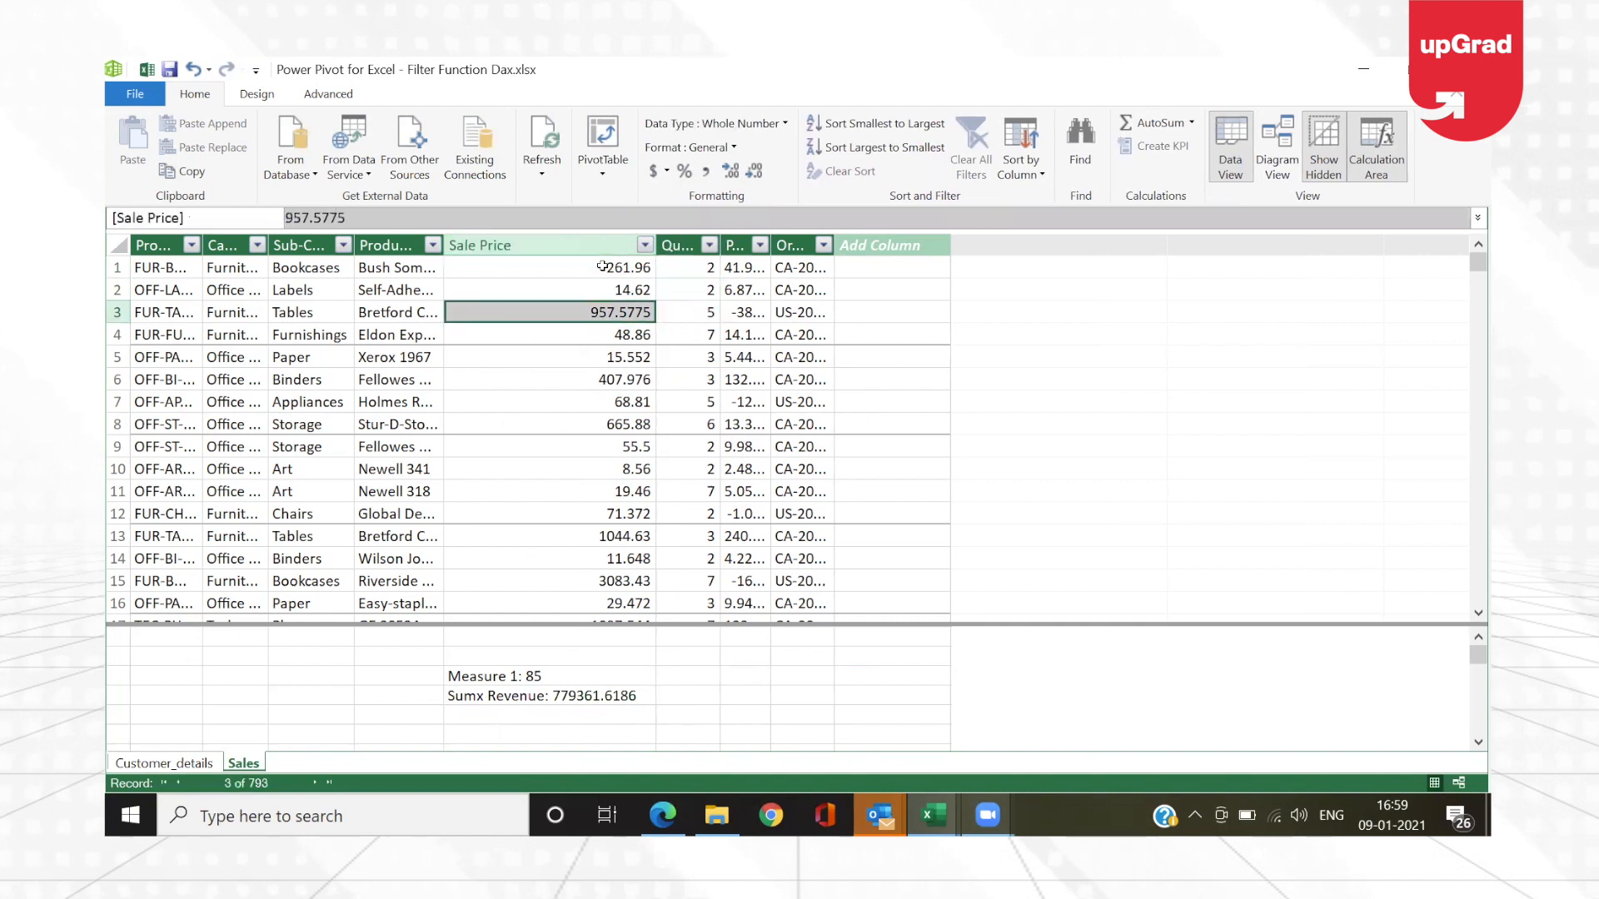
key(Right)
key(Down)
key(Left)
key(Right)
key(Left)
key(Up)
key(Up)
key(Up)
key(Right)
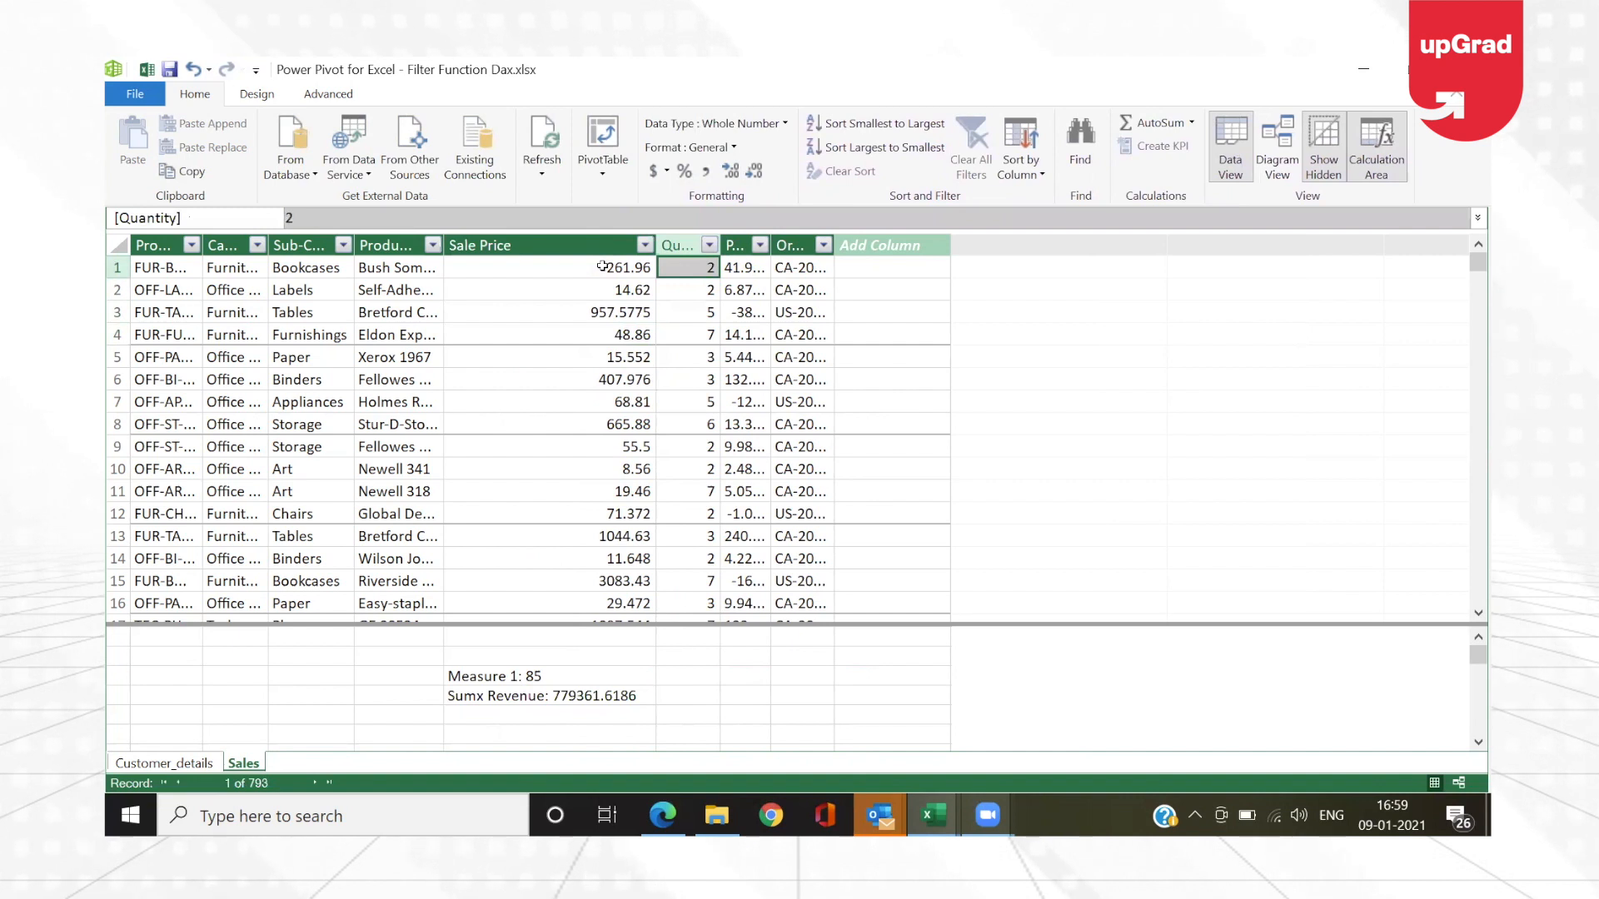
key(Left)
key(Right)
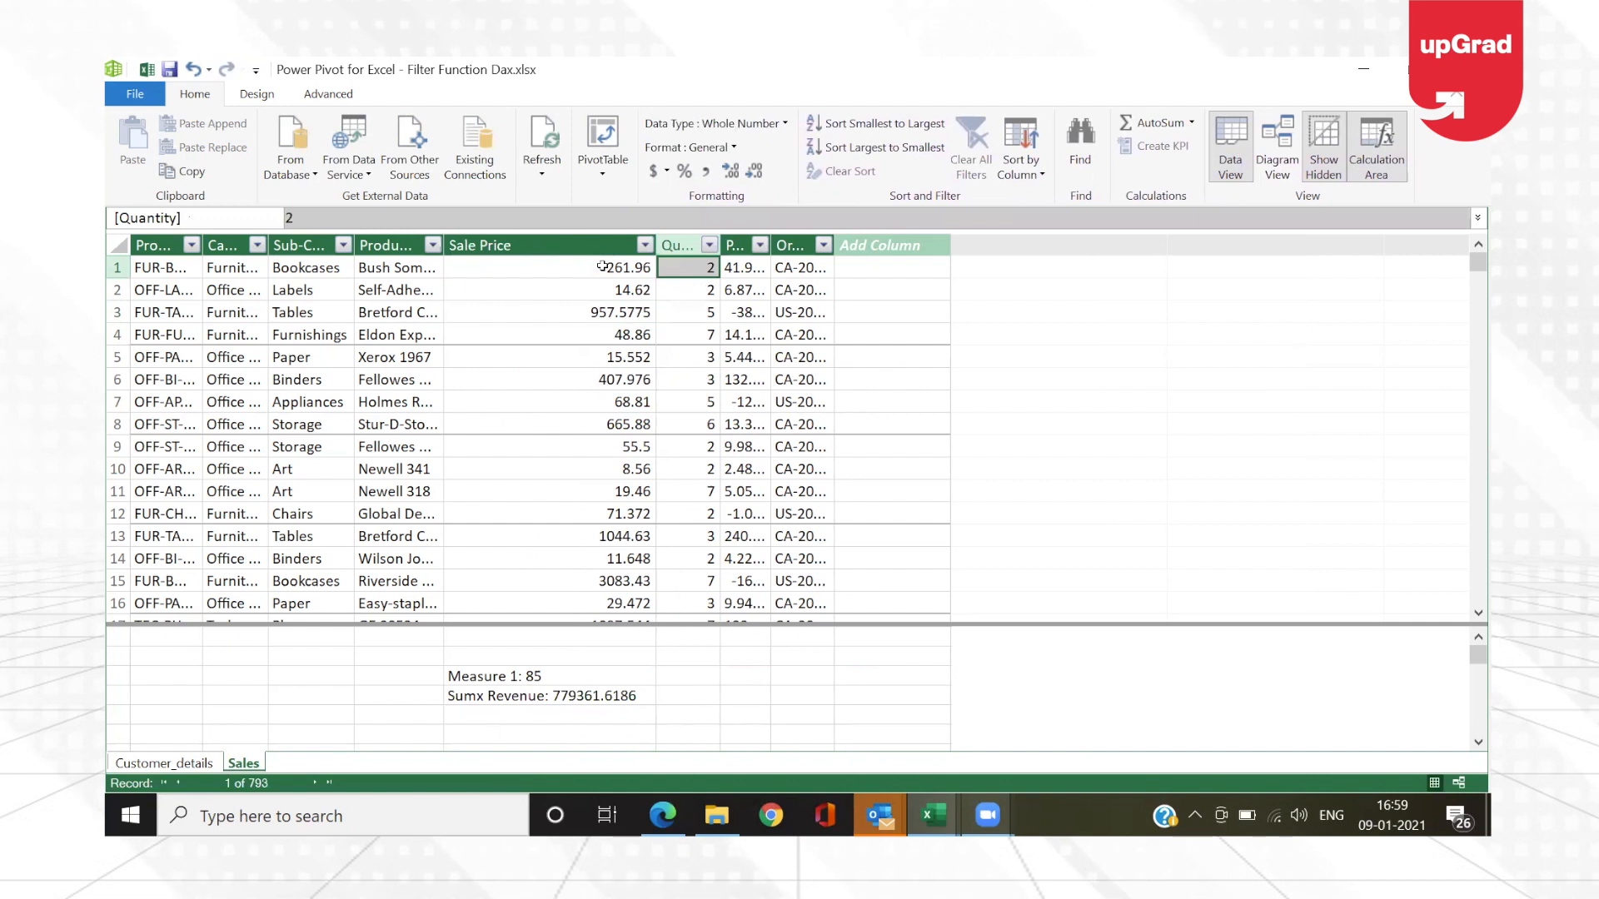
key(Down)
key(Down)
key(Down)
key(Down)
key(Down)
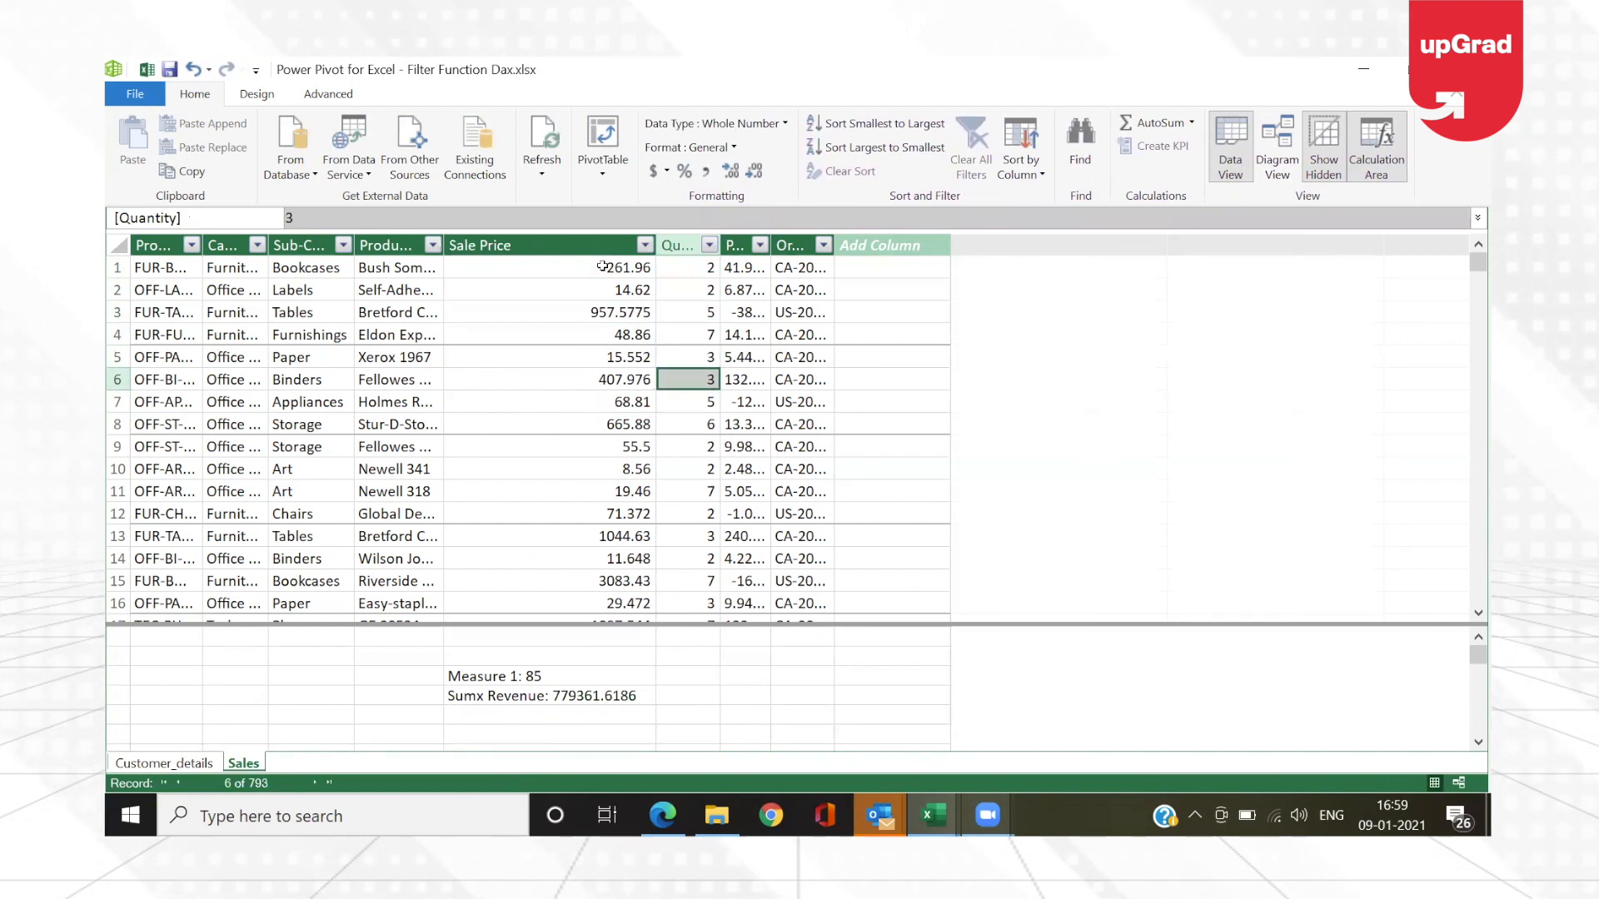
click(592, 699)
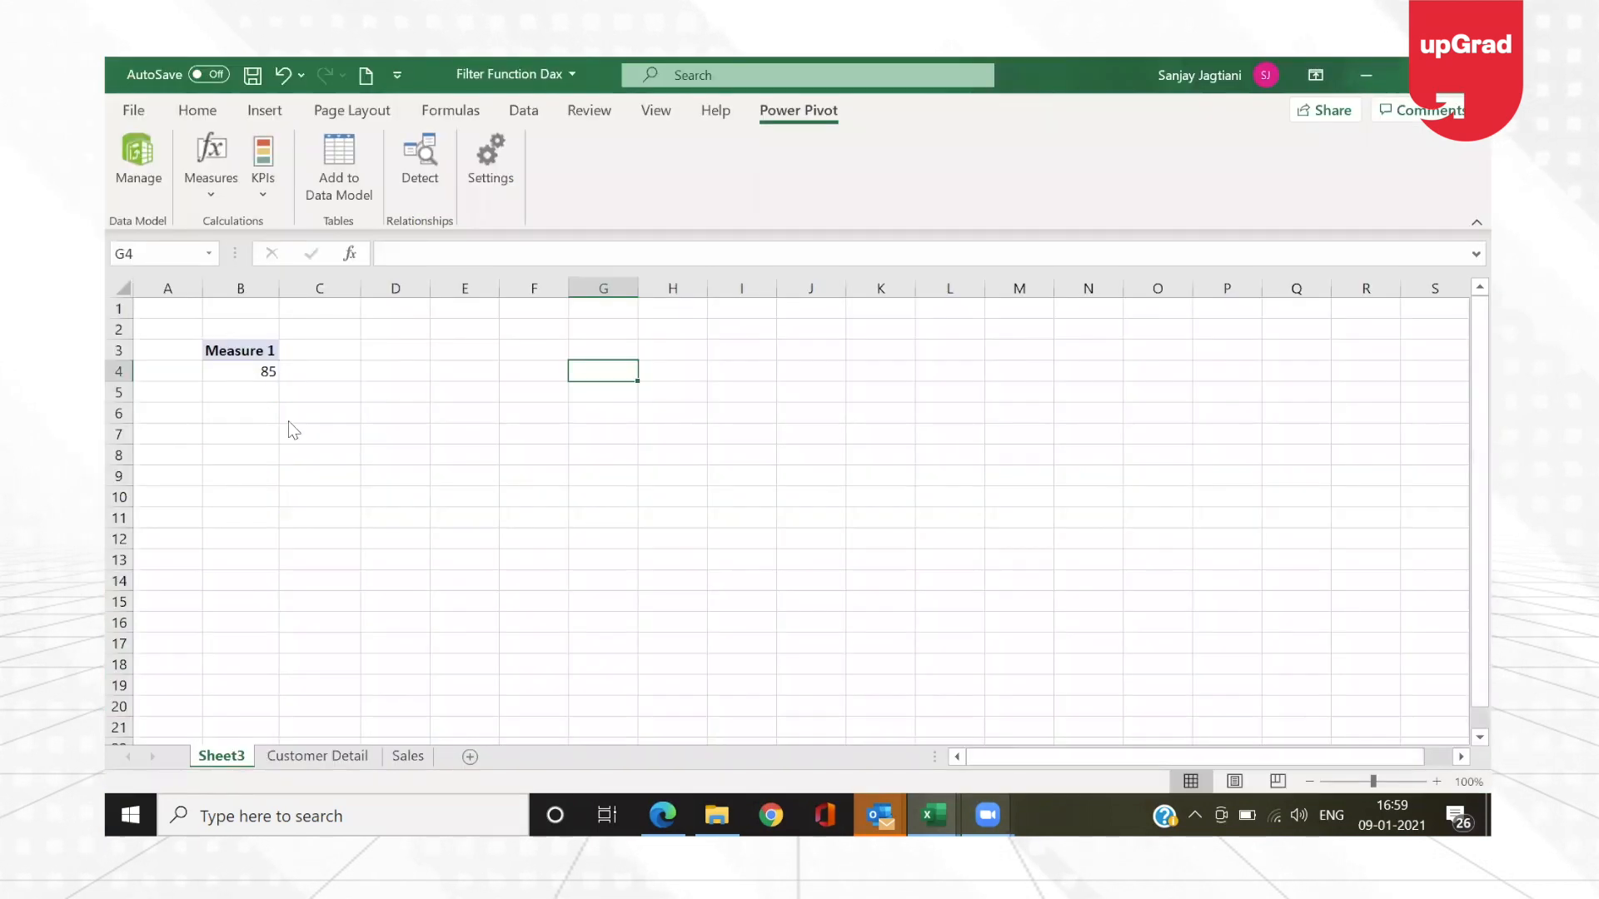
Step: In the Excel workbook, refresh the PivotTable on Sheet3 and add the Sumx Revenue measure to its values
click(241, 373)
right_click(242, 373)
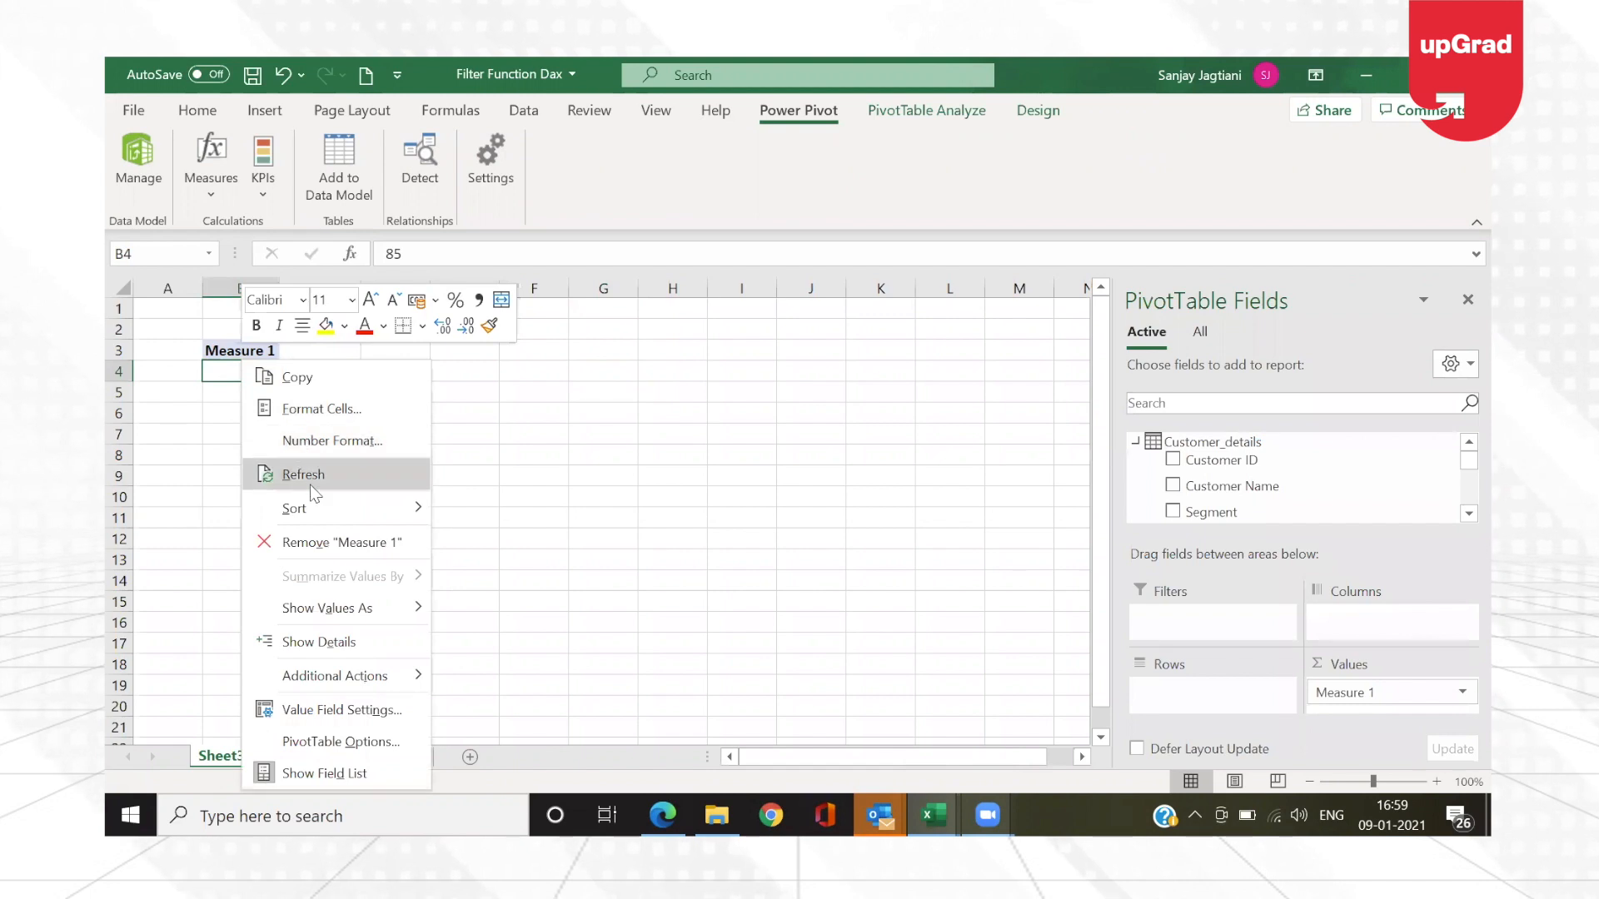
click(303, 477)
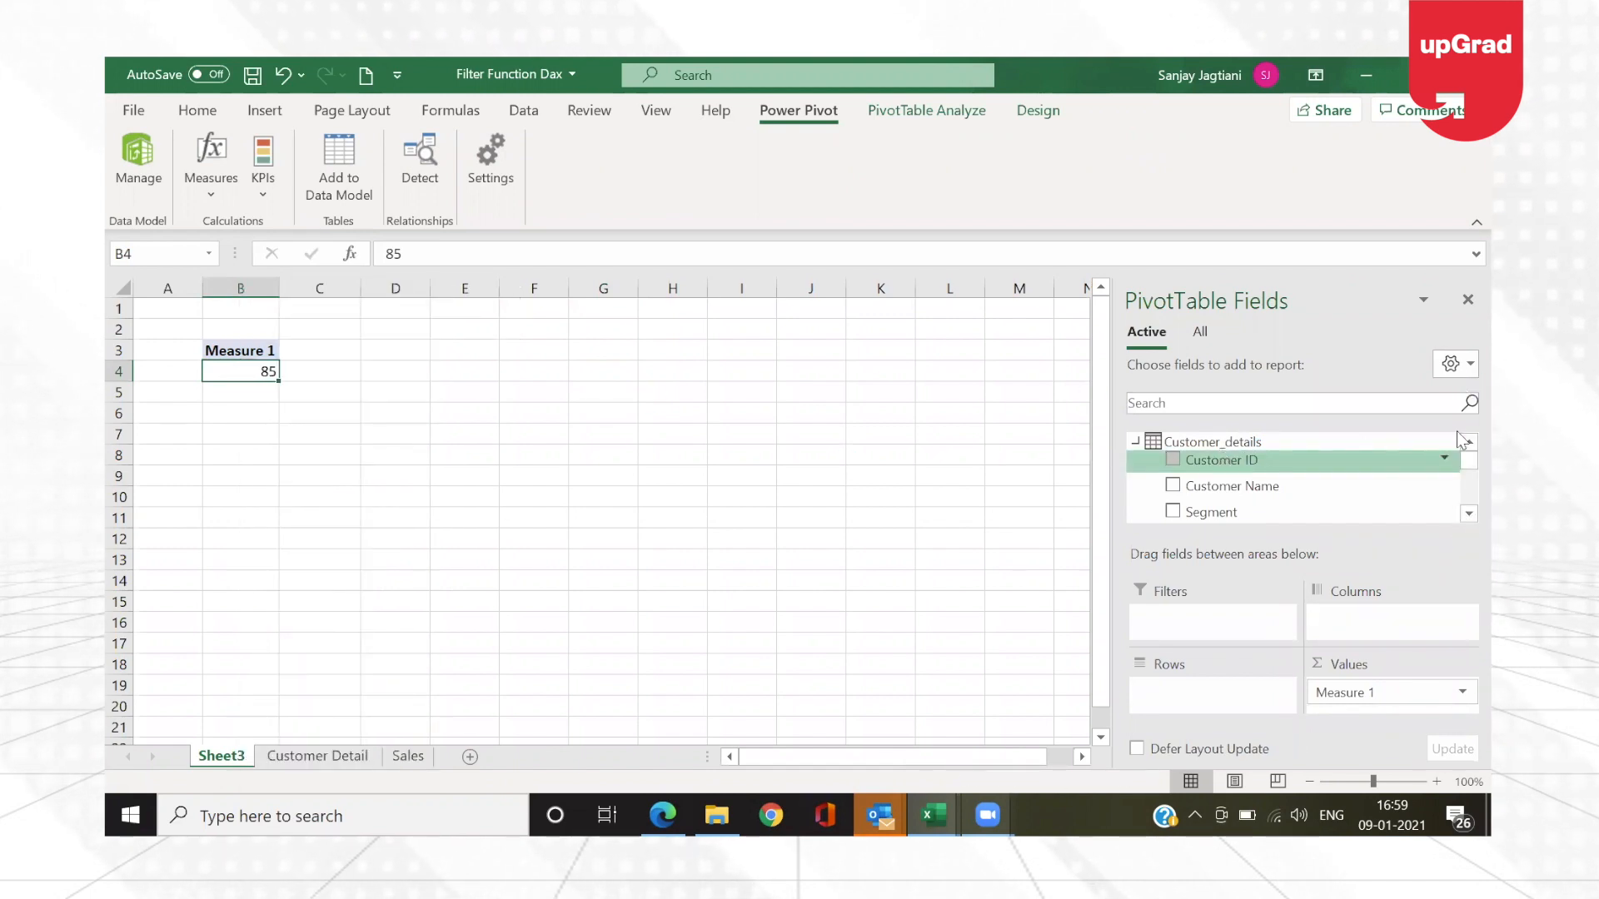
drag(1464, 463, 1464, 508)
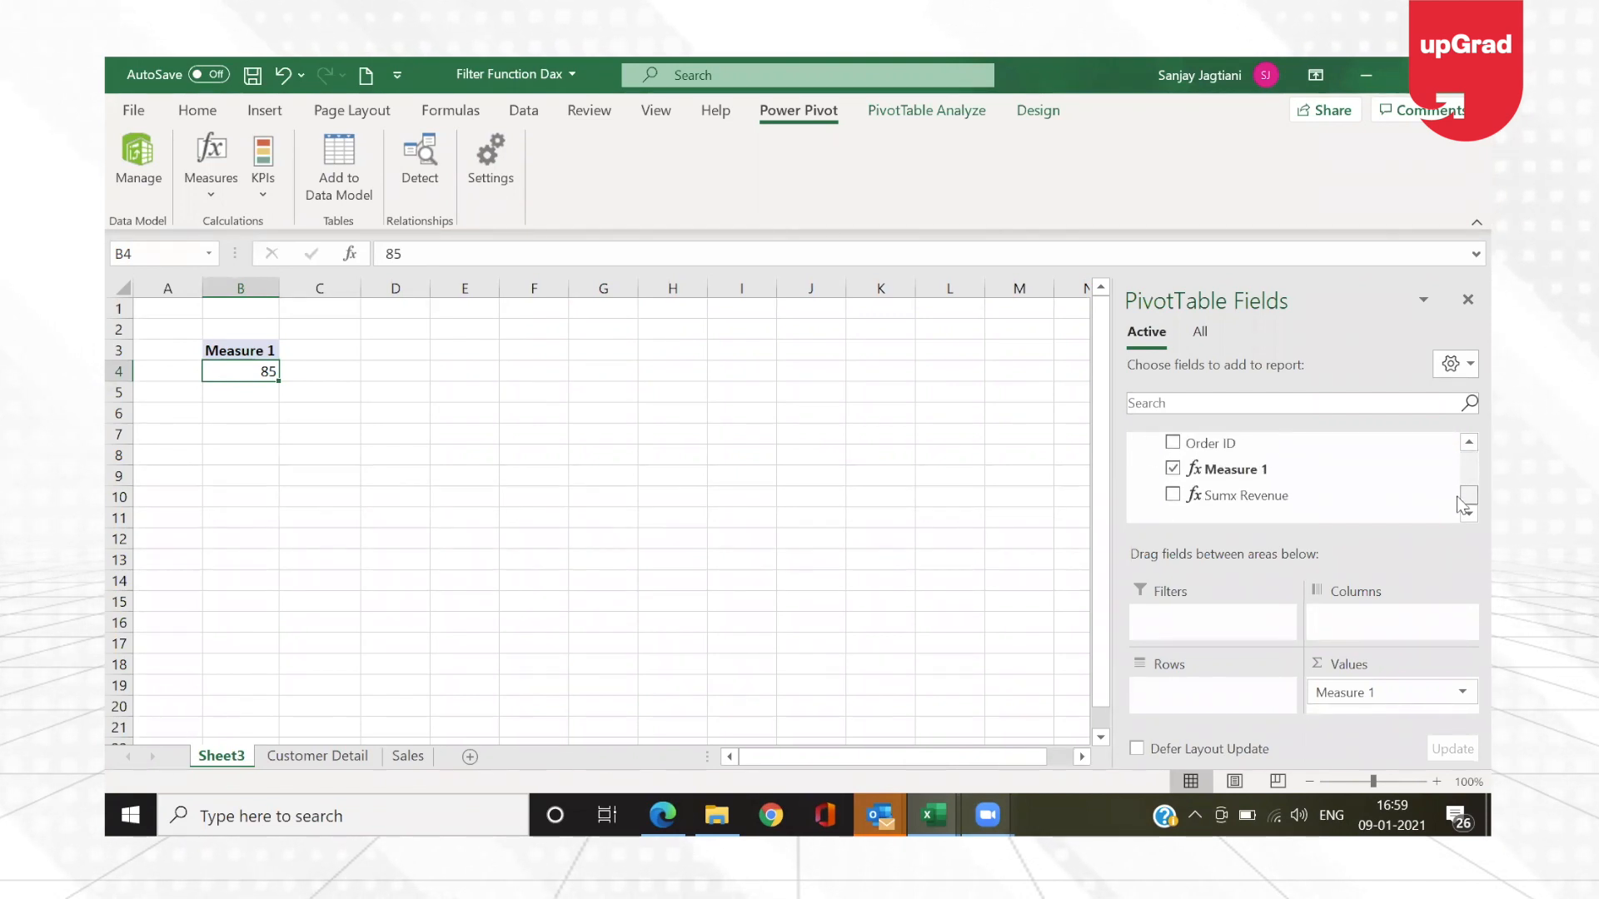
drag(1249, 500, 1361, 706)
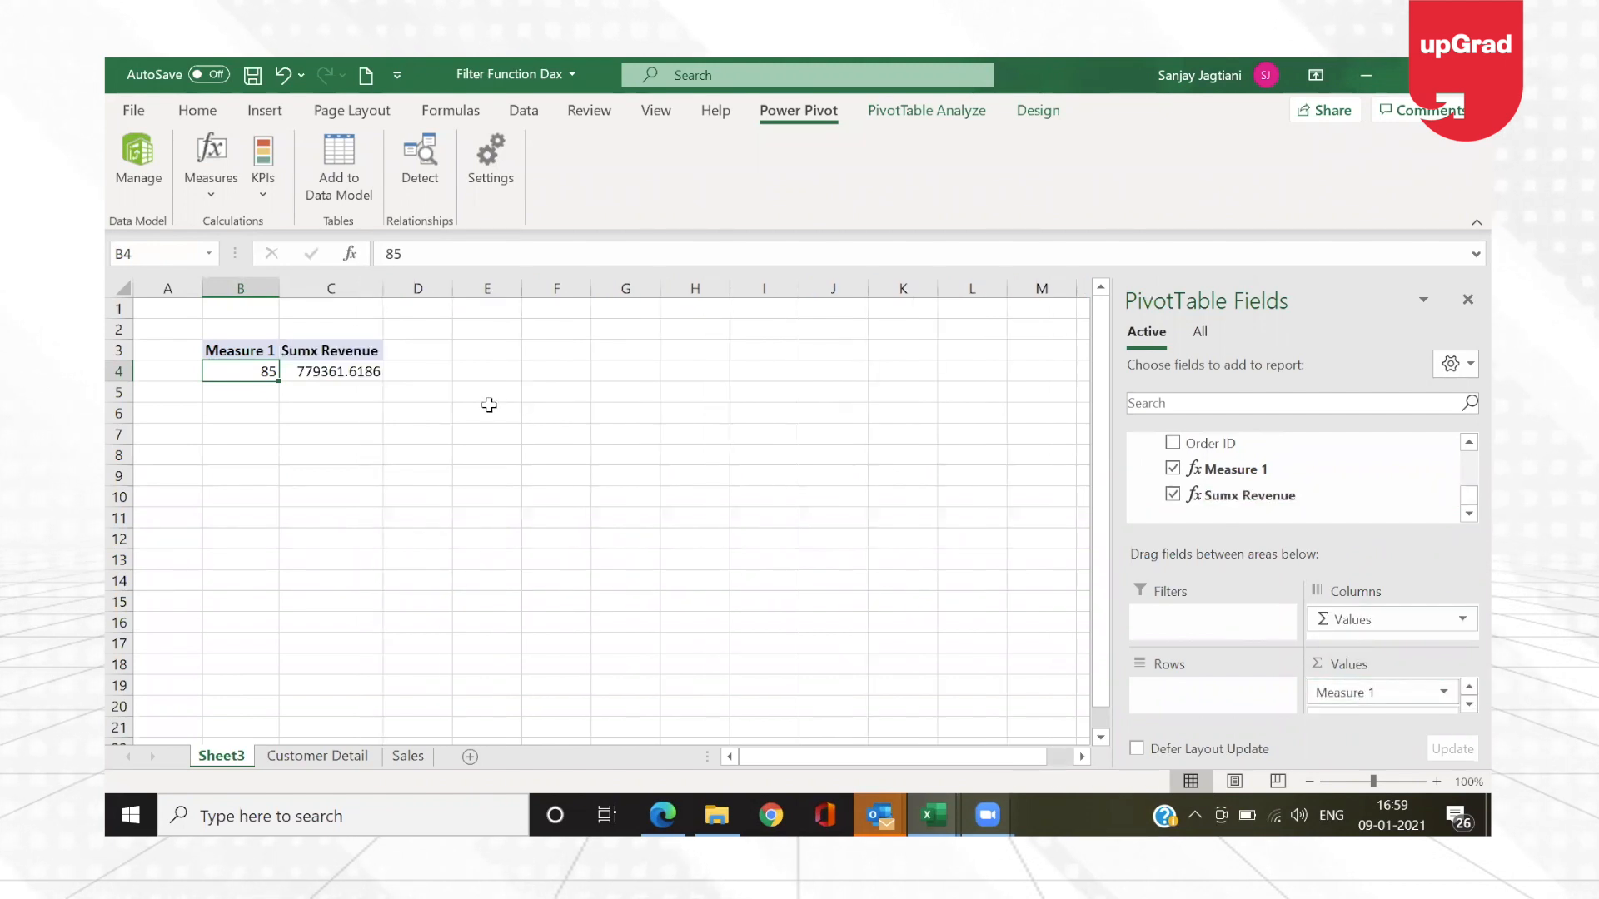
Step: Review the PivotTable's Sumx Revenue result and the source data on the Sales and Customer Detail sheets, ending back on Sheet3
click(331, 371)
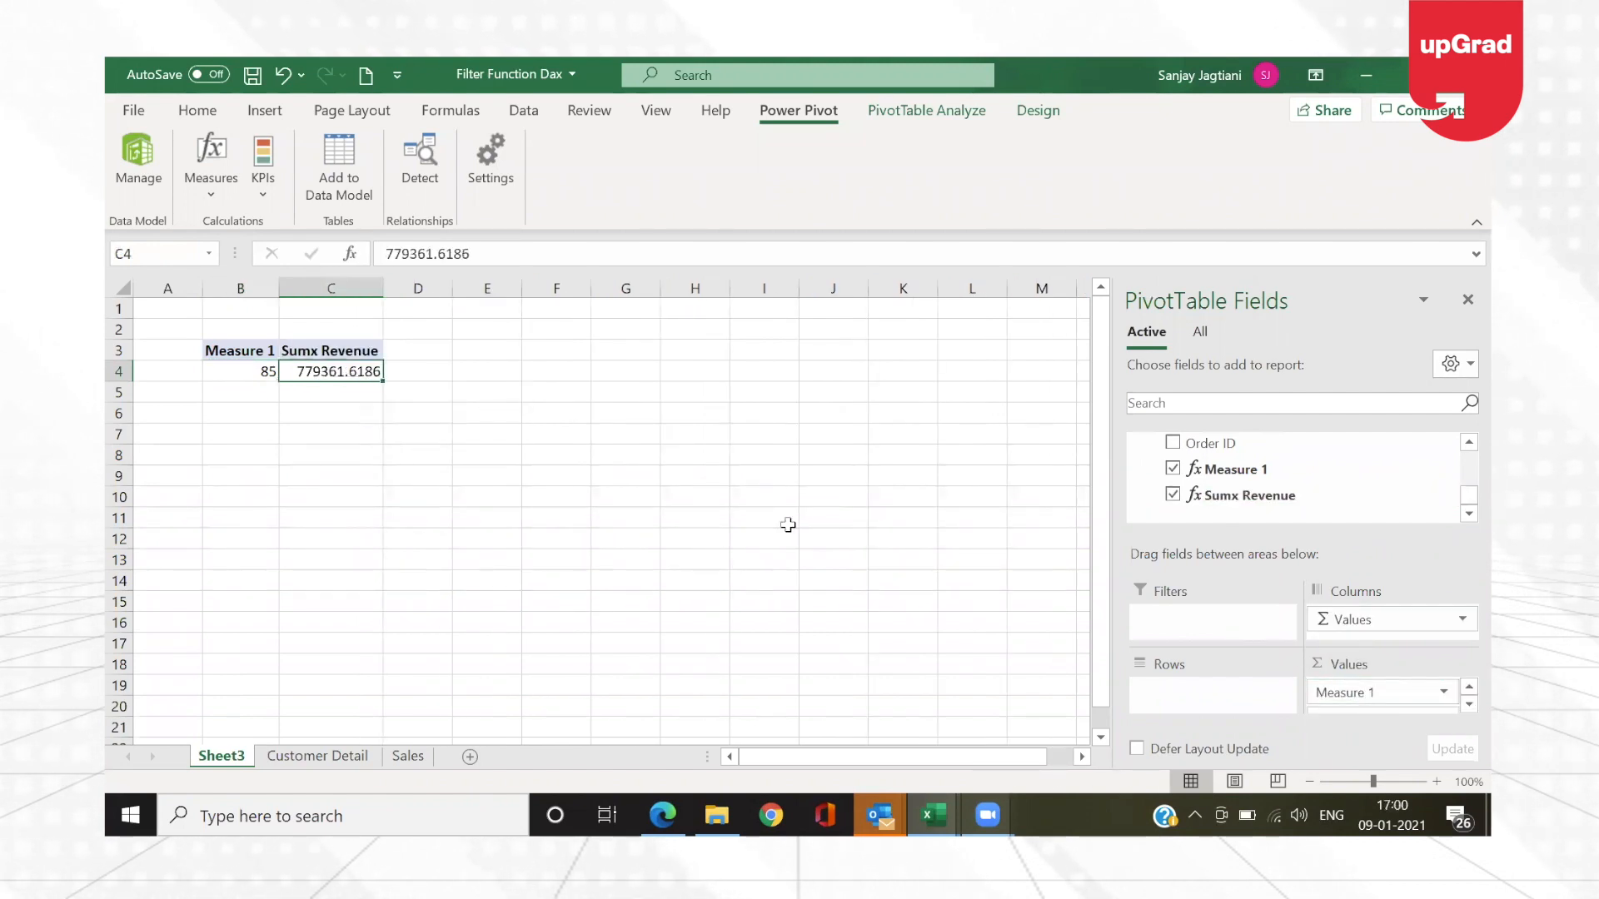
key(Left)
key(Right)
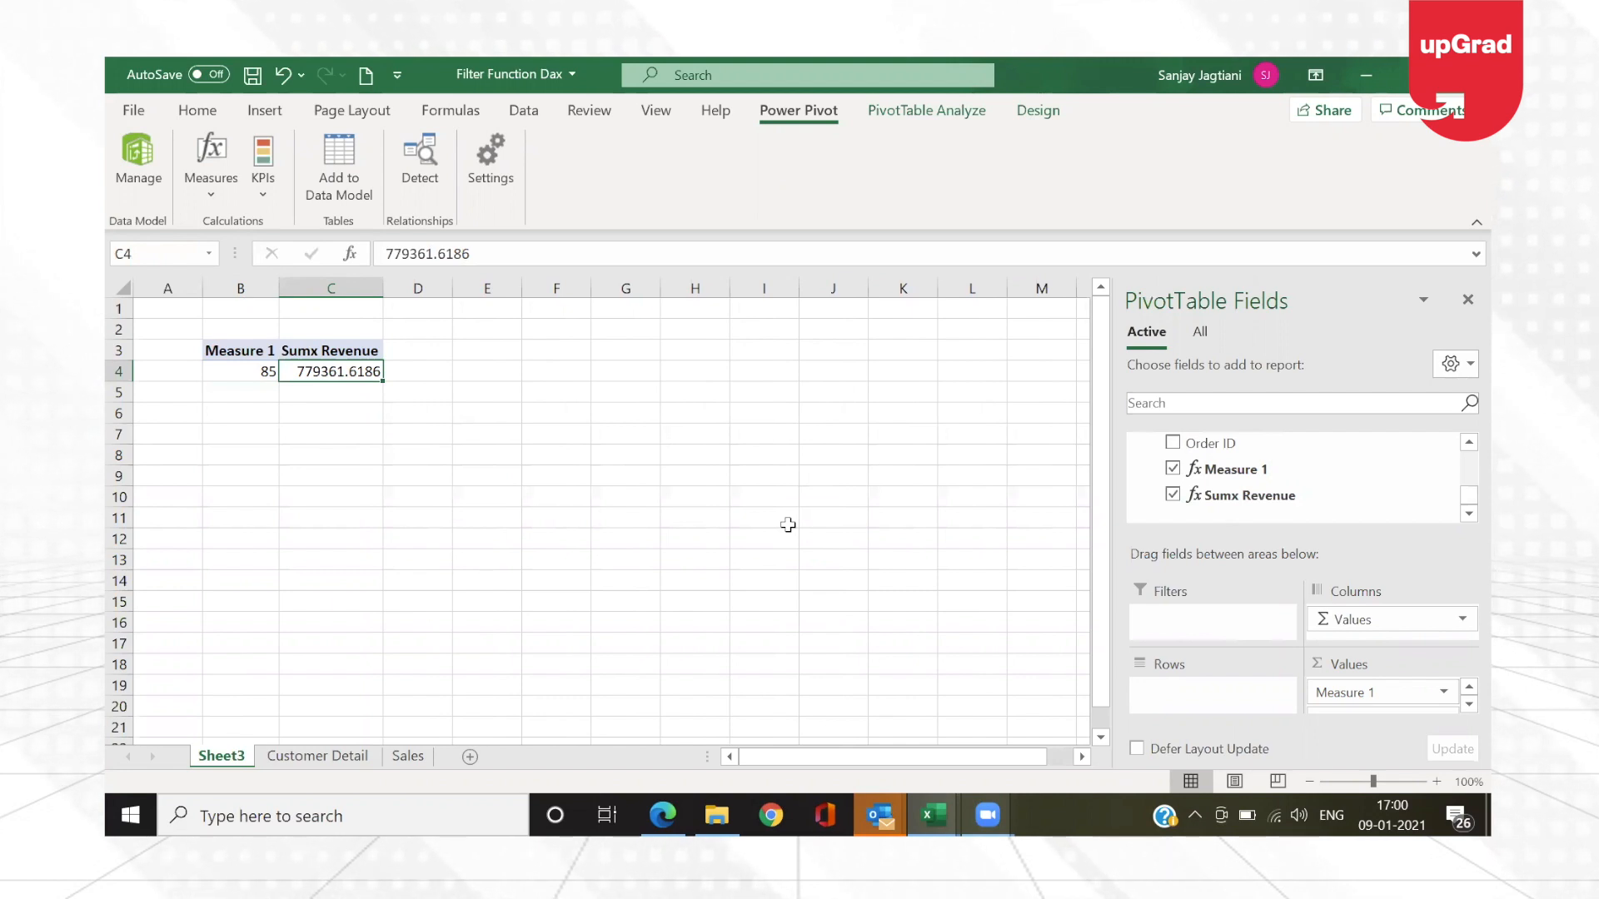
click(408, 756)
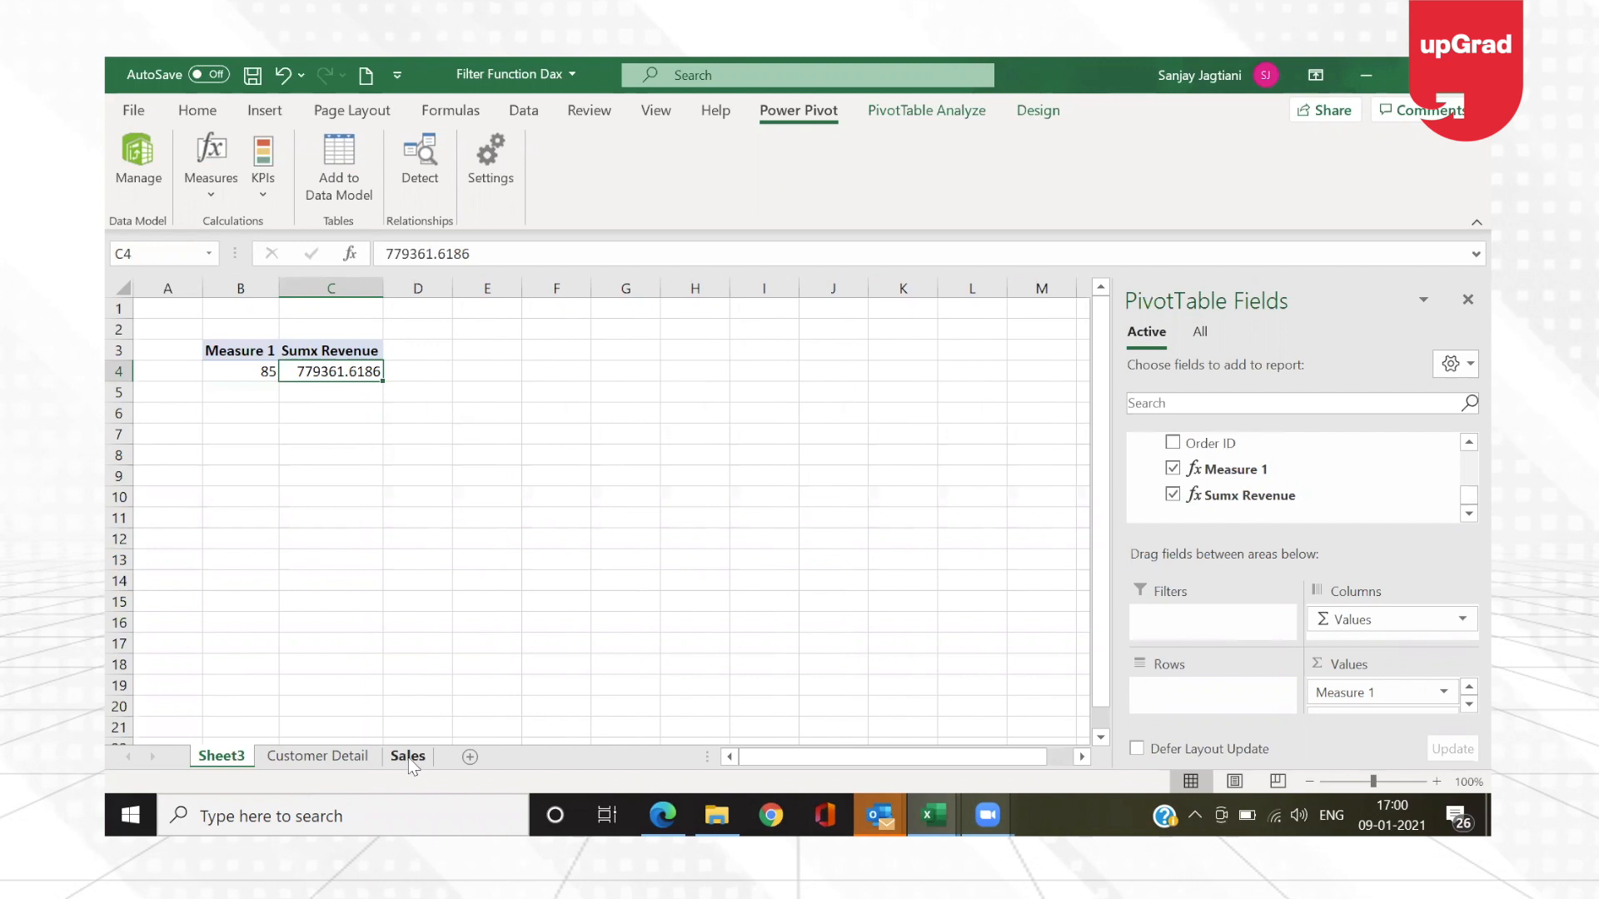
click(856, 331)
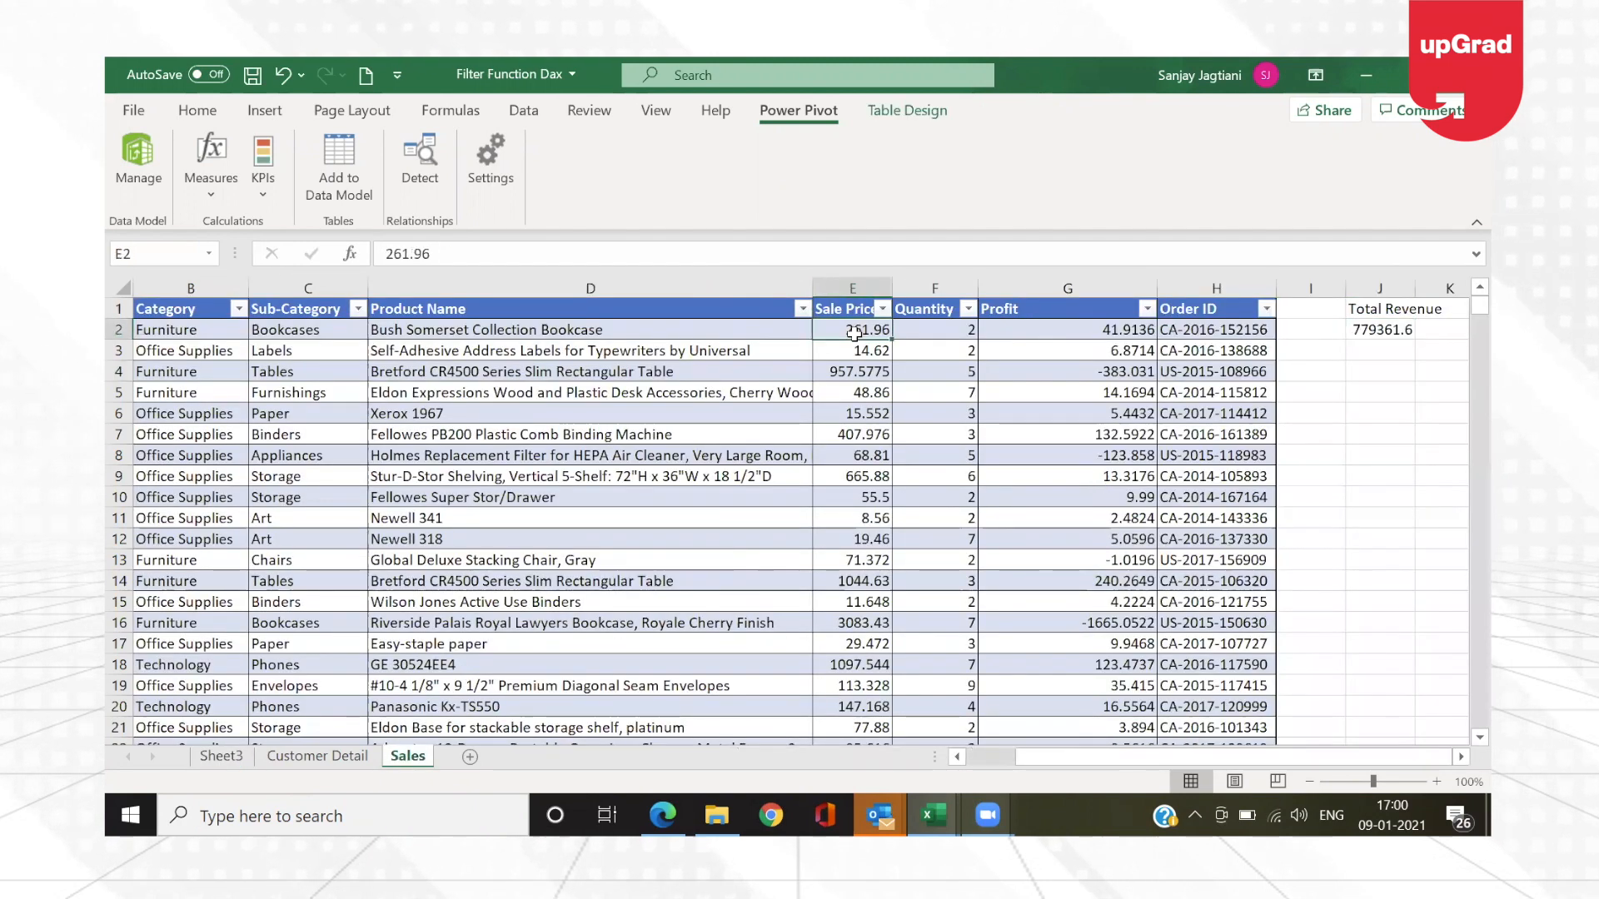
key(Right)
key(Down)
key(Down)
key(Down)
key(Down)
key(Down)
key(Down)
key(Down)
key(Down)
key(Down)
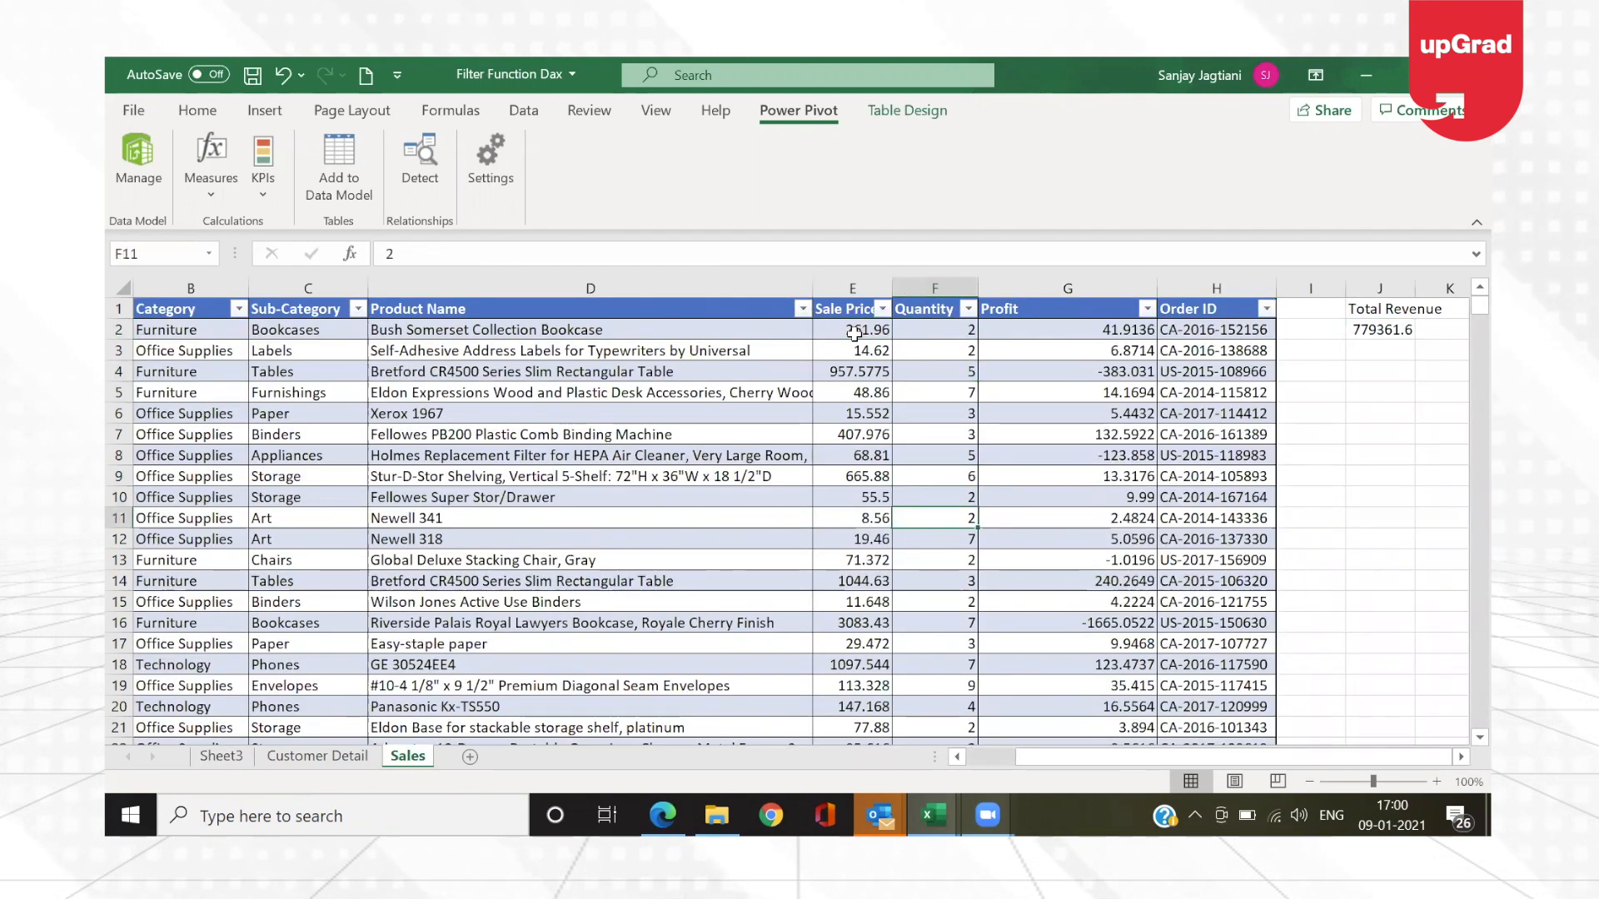
click(344, 756)
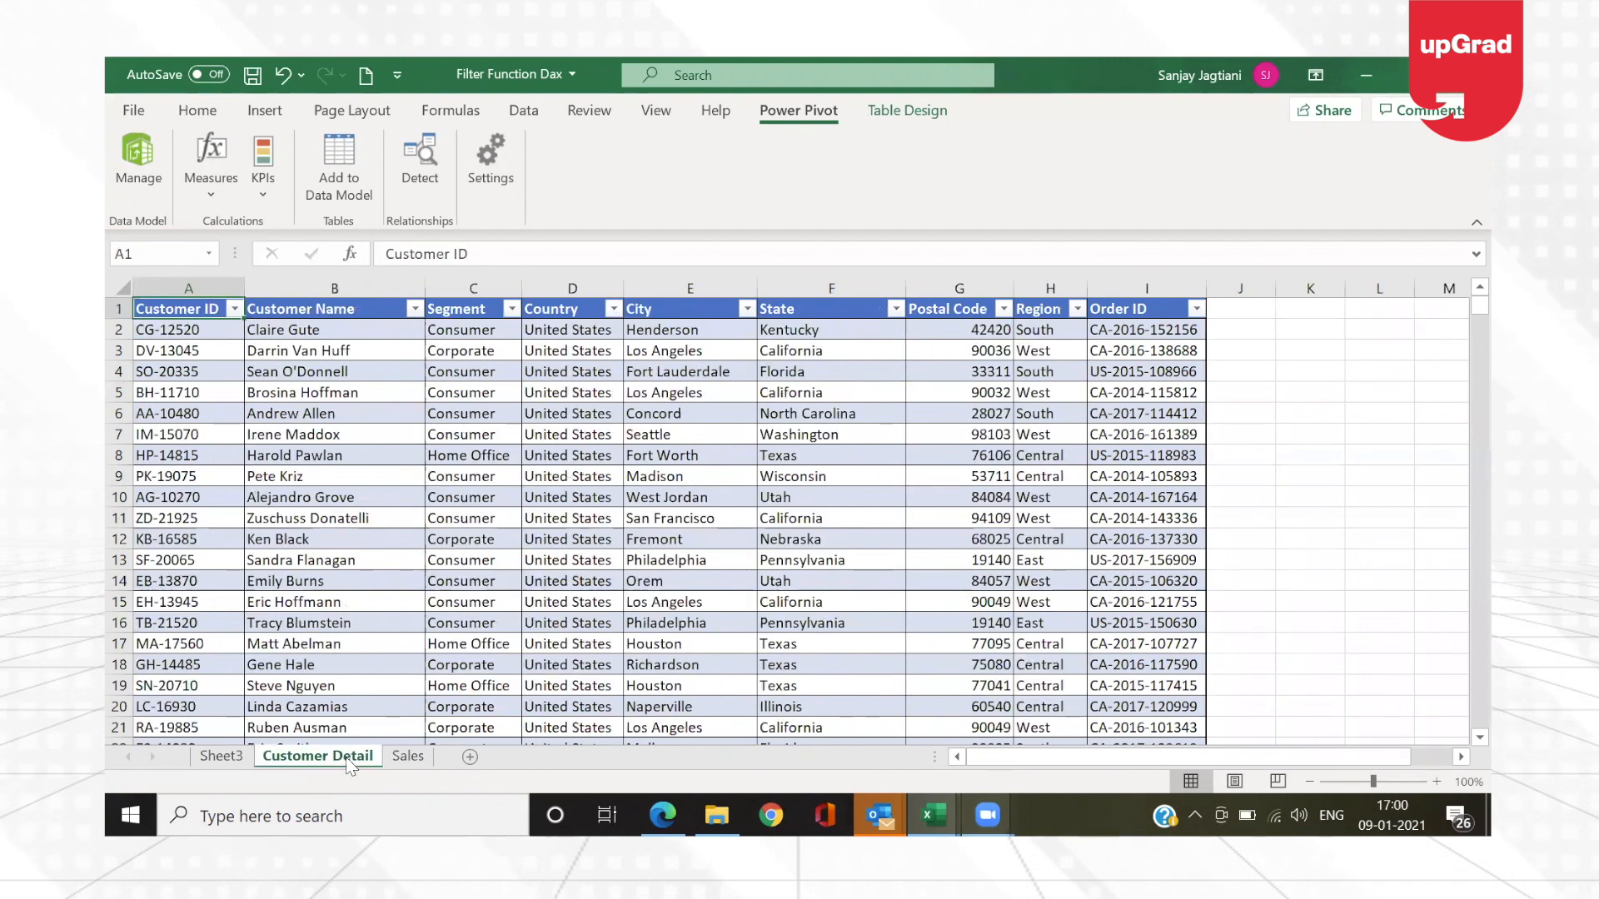
click(221, 756)
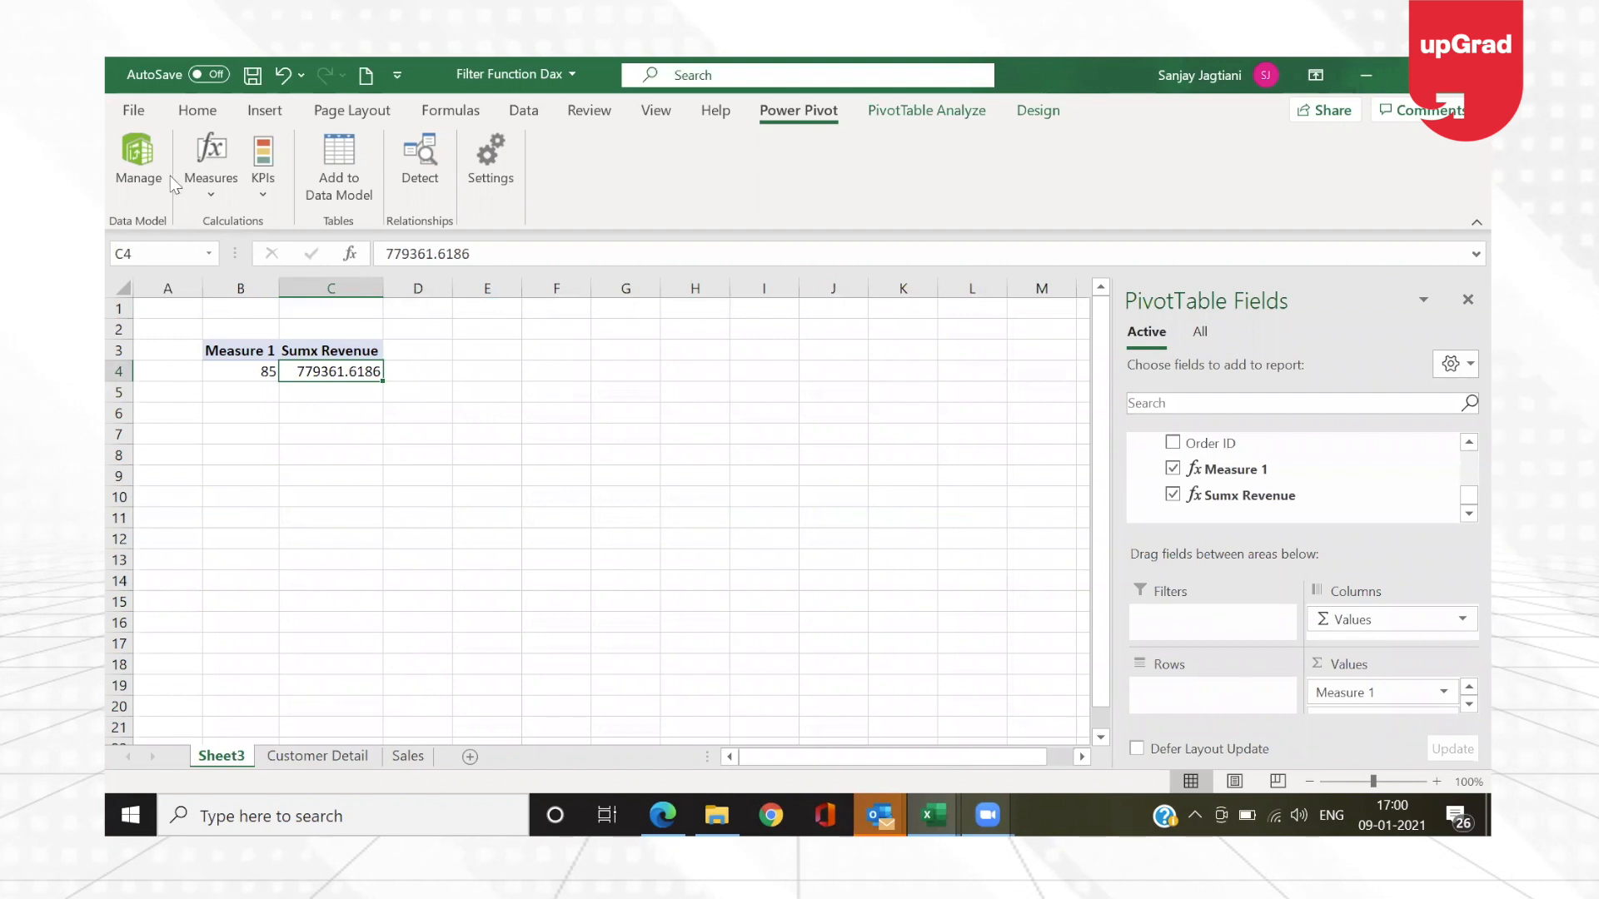
Step: Return to the Power Pivot data model and select the empty calculation cell below Sumx Revenue in the Sales table
click(147, 175)
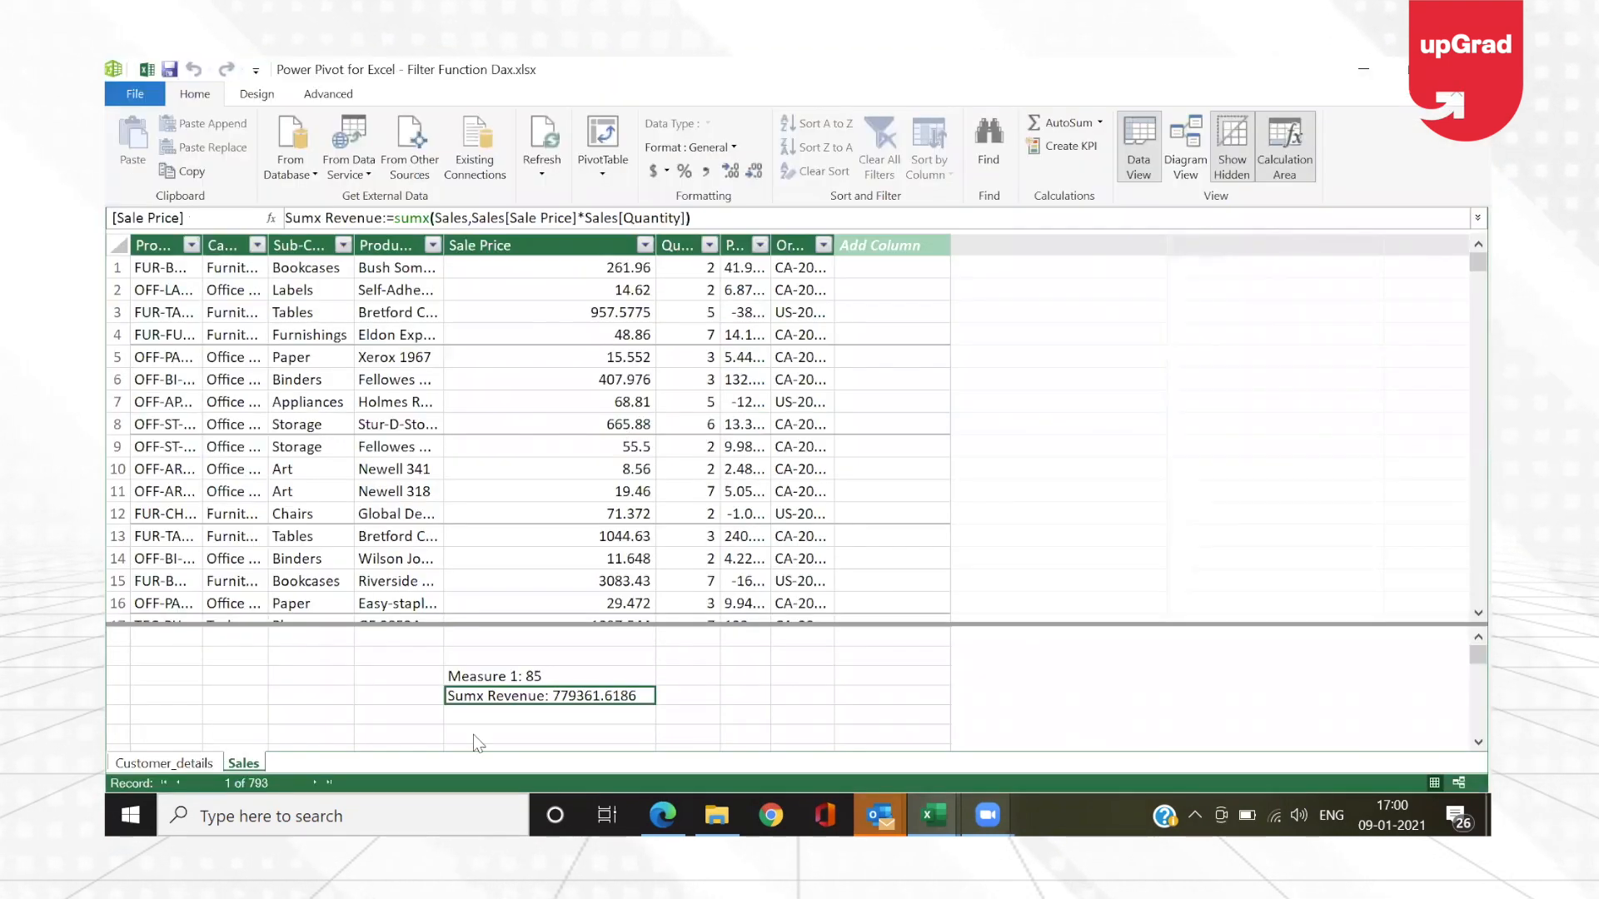
click(489, 714)
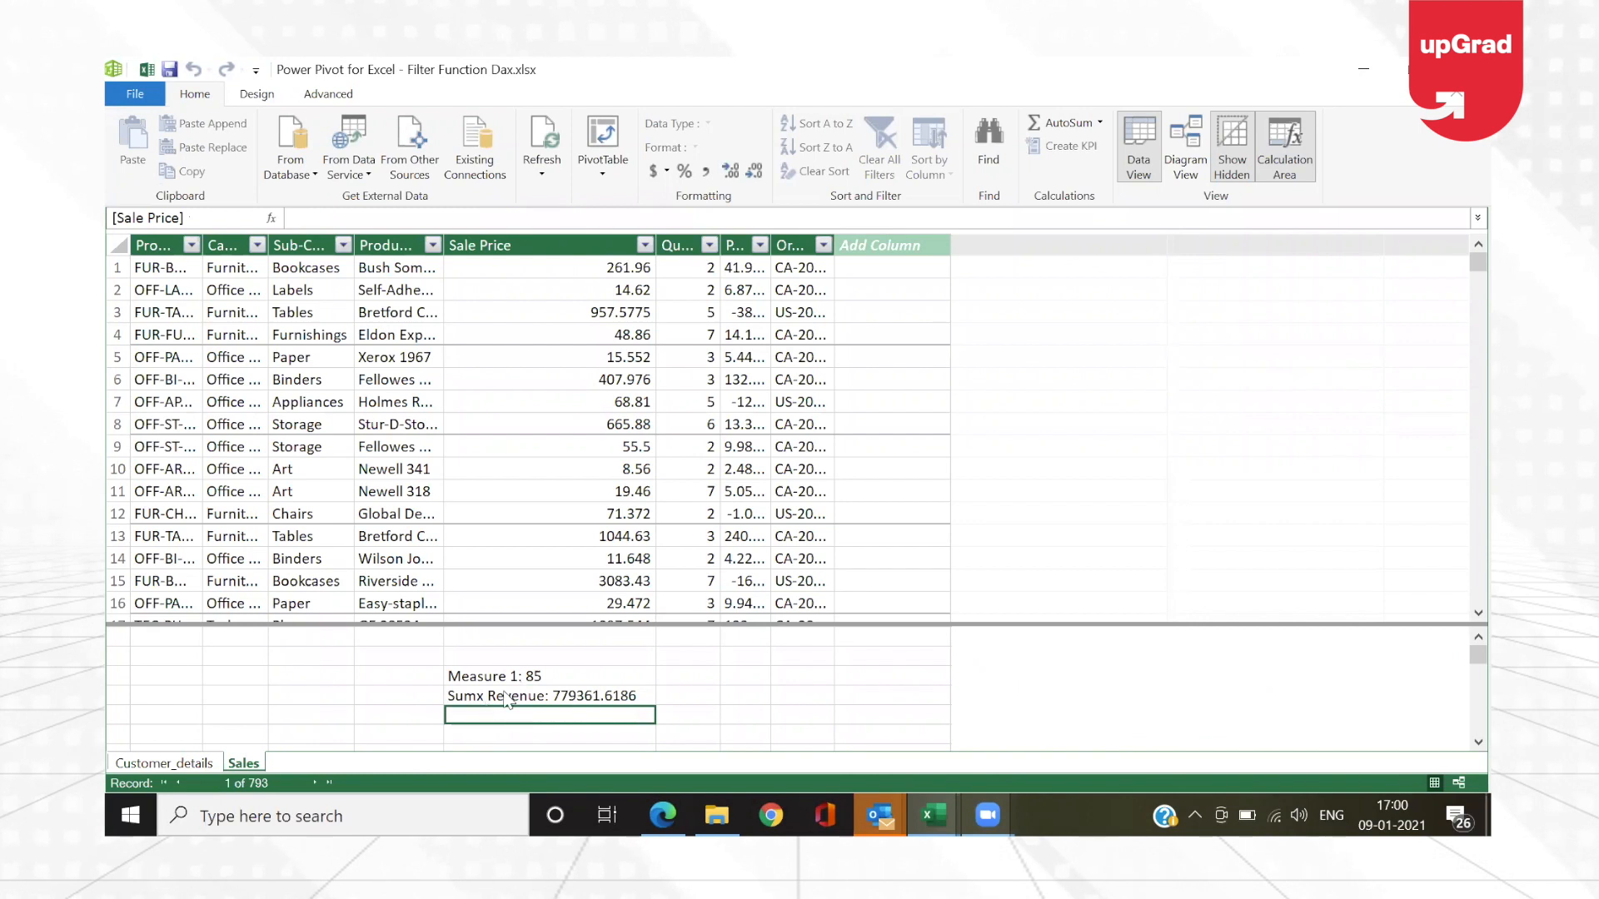
click(594, 702)
click(612, 717)
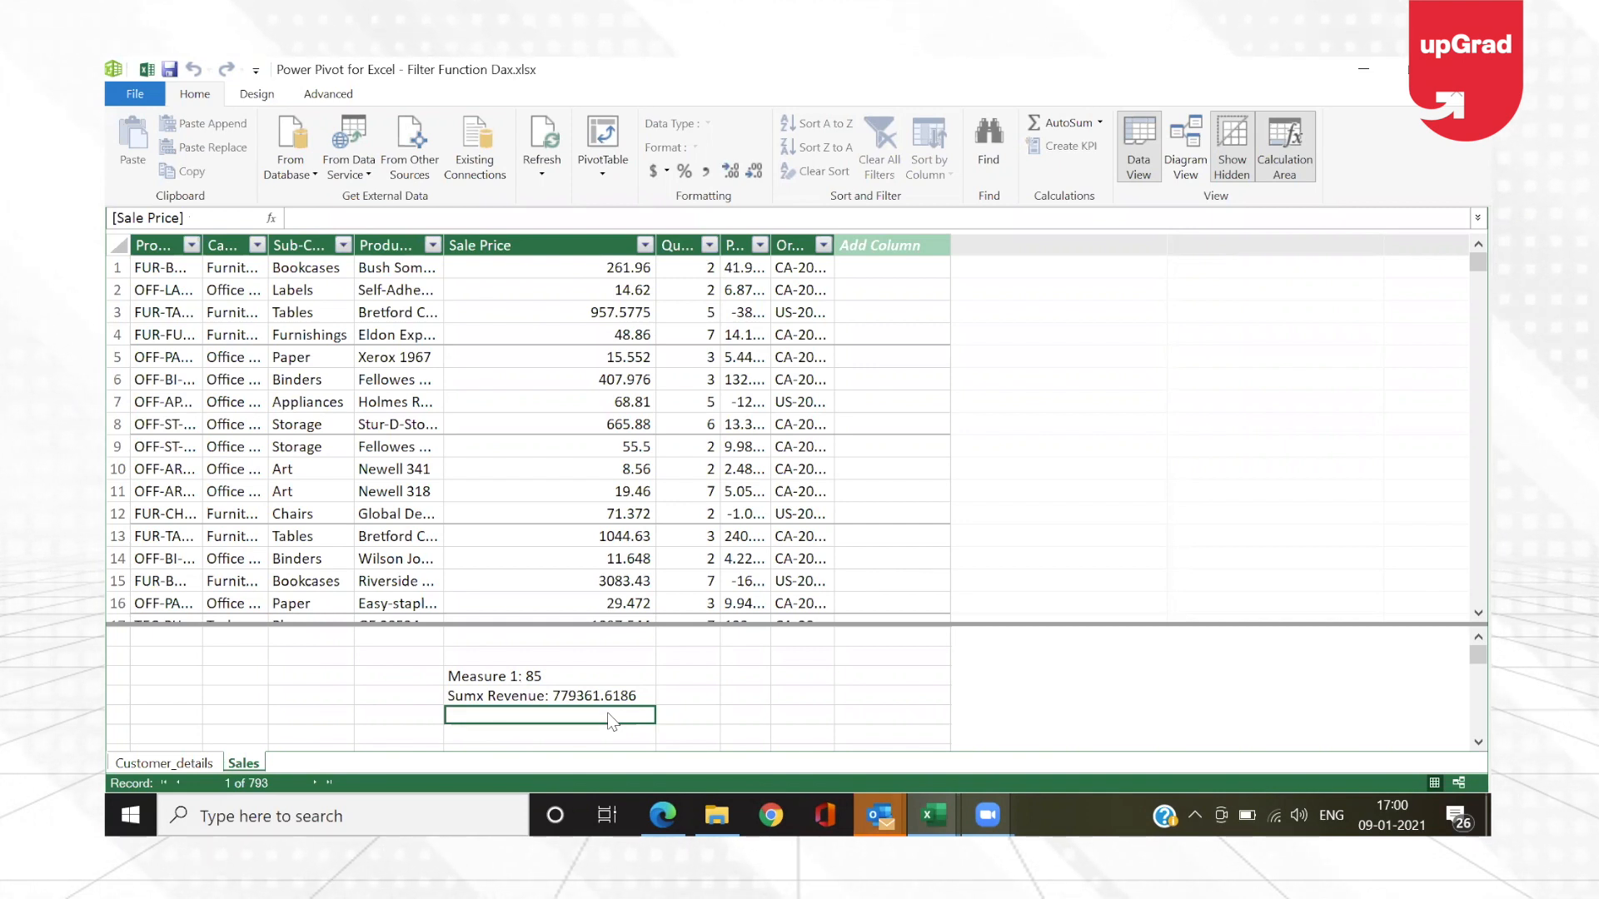
Step: Start a new measure named SUM Sale Price in that cell and begin its formula with the SUM function
text(=)
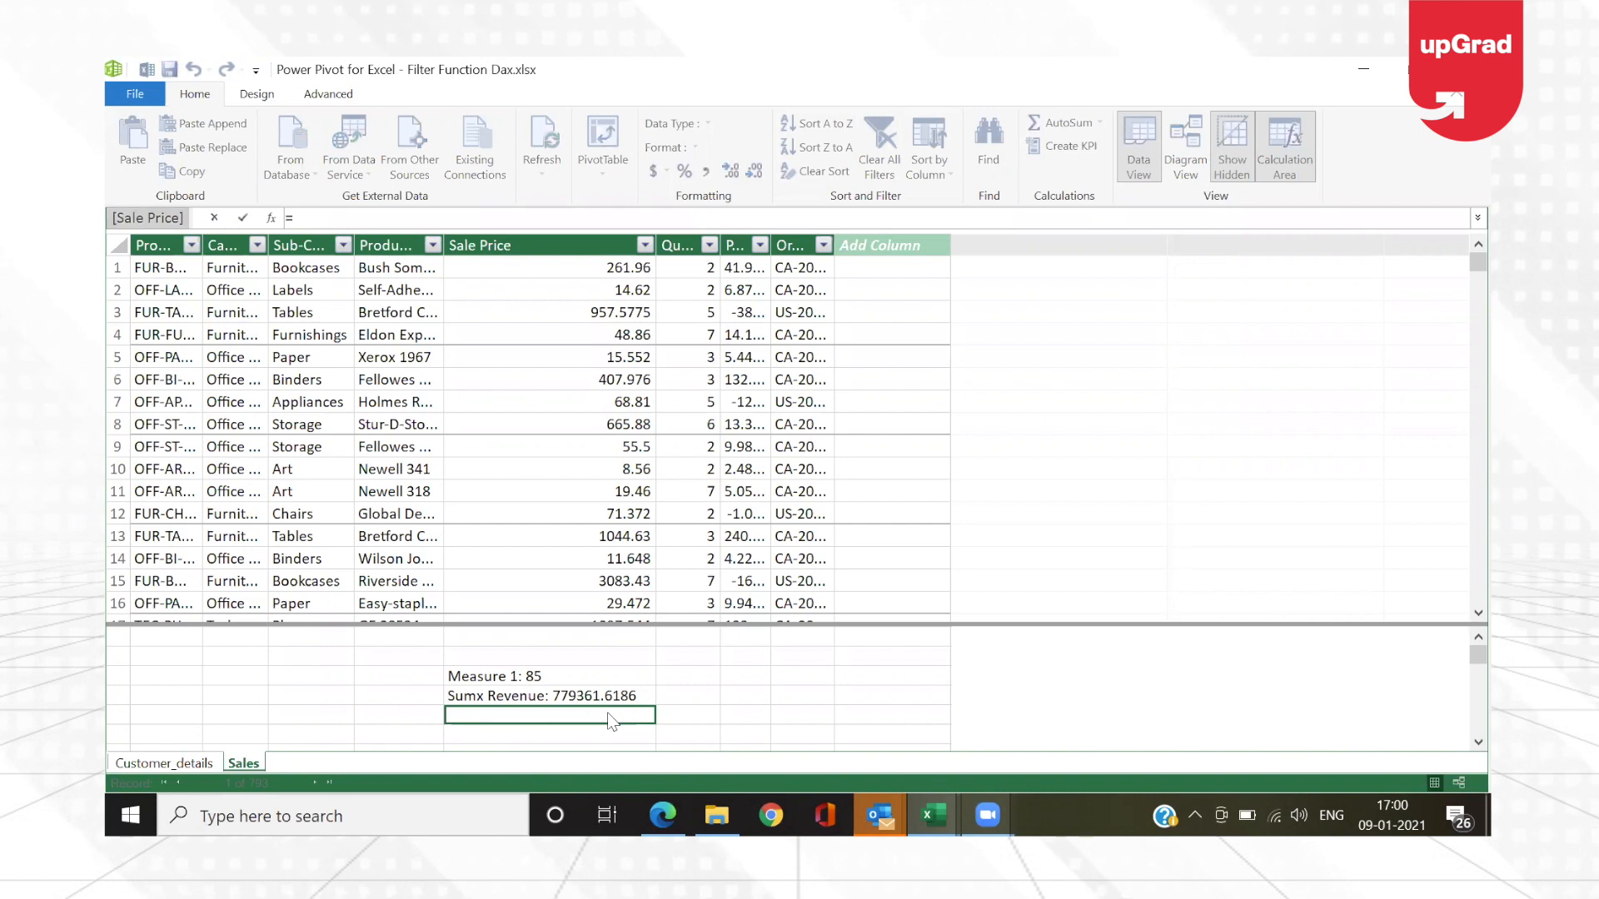
text(s)
key(BackSpace)
text(SUM Revenu)
key(BackSpace)
key(BackSpace)
key(BackSpace)
key(BackSpace)
key(BackSpace)
key(BackSpace)
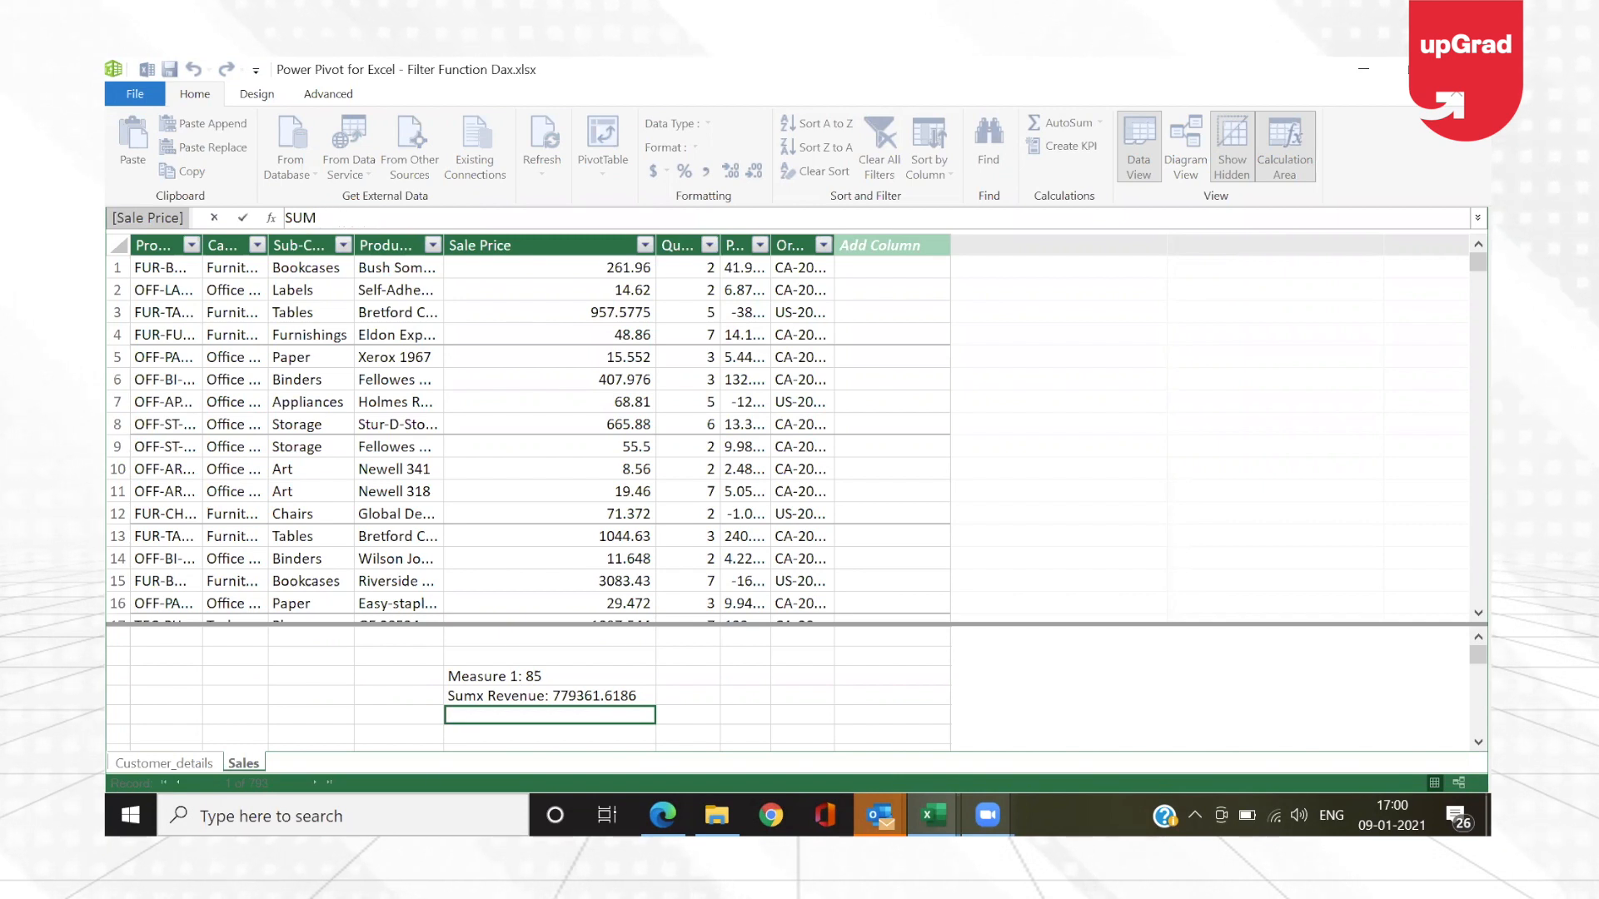
text(Sale P)
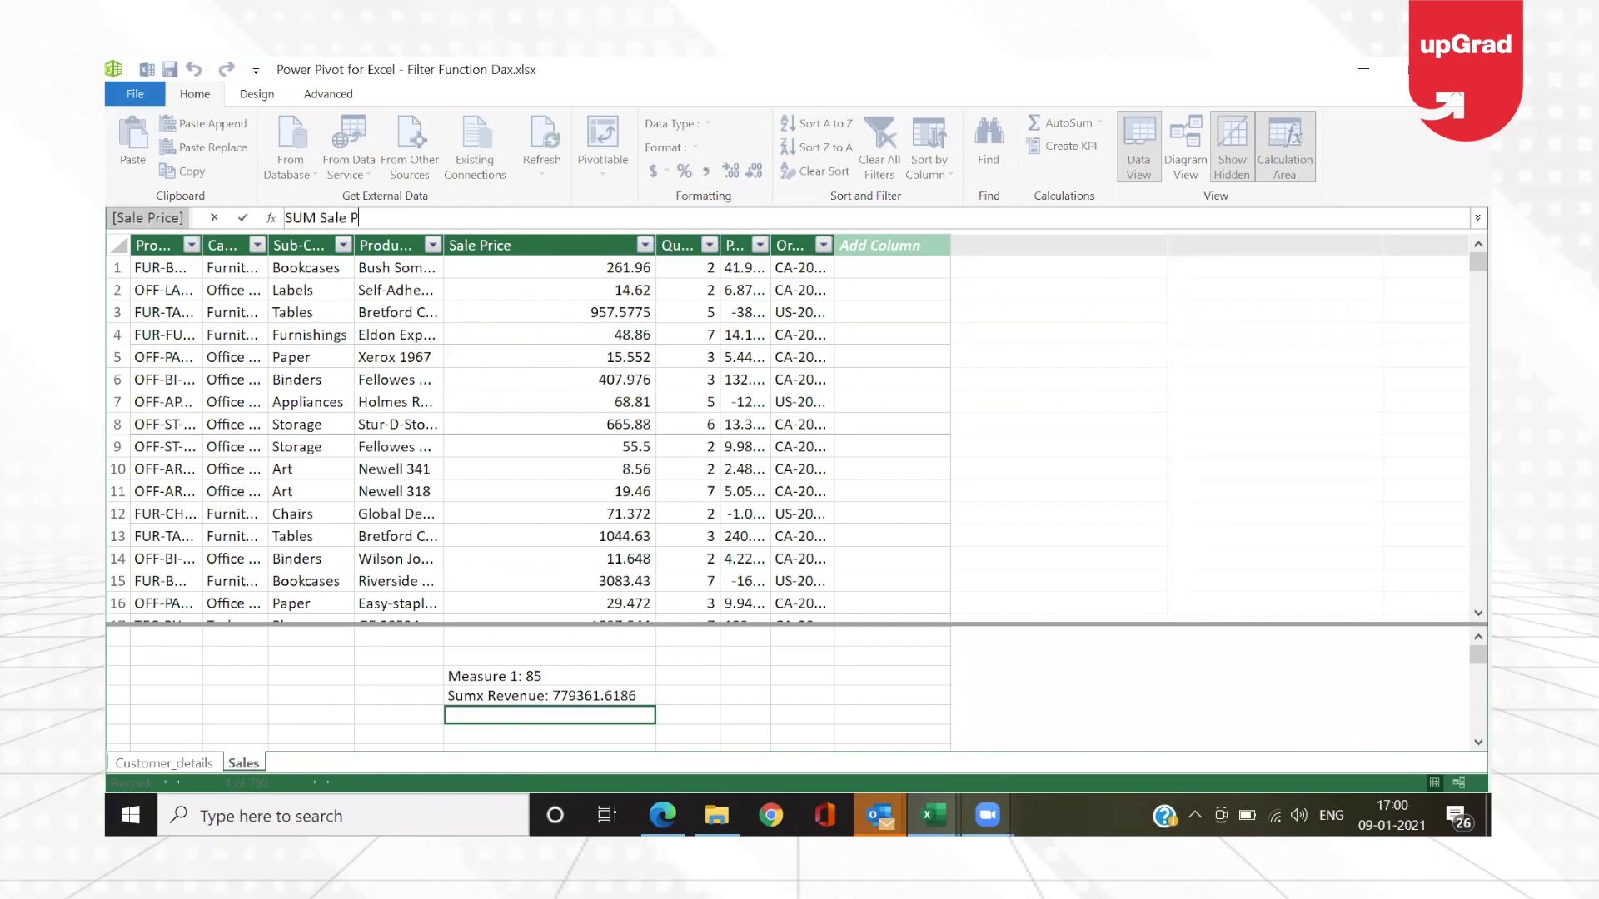
text(rice:)
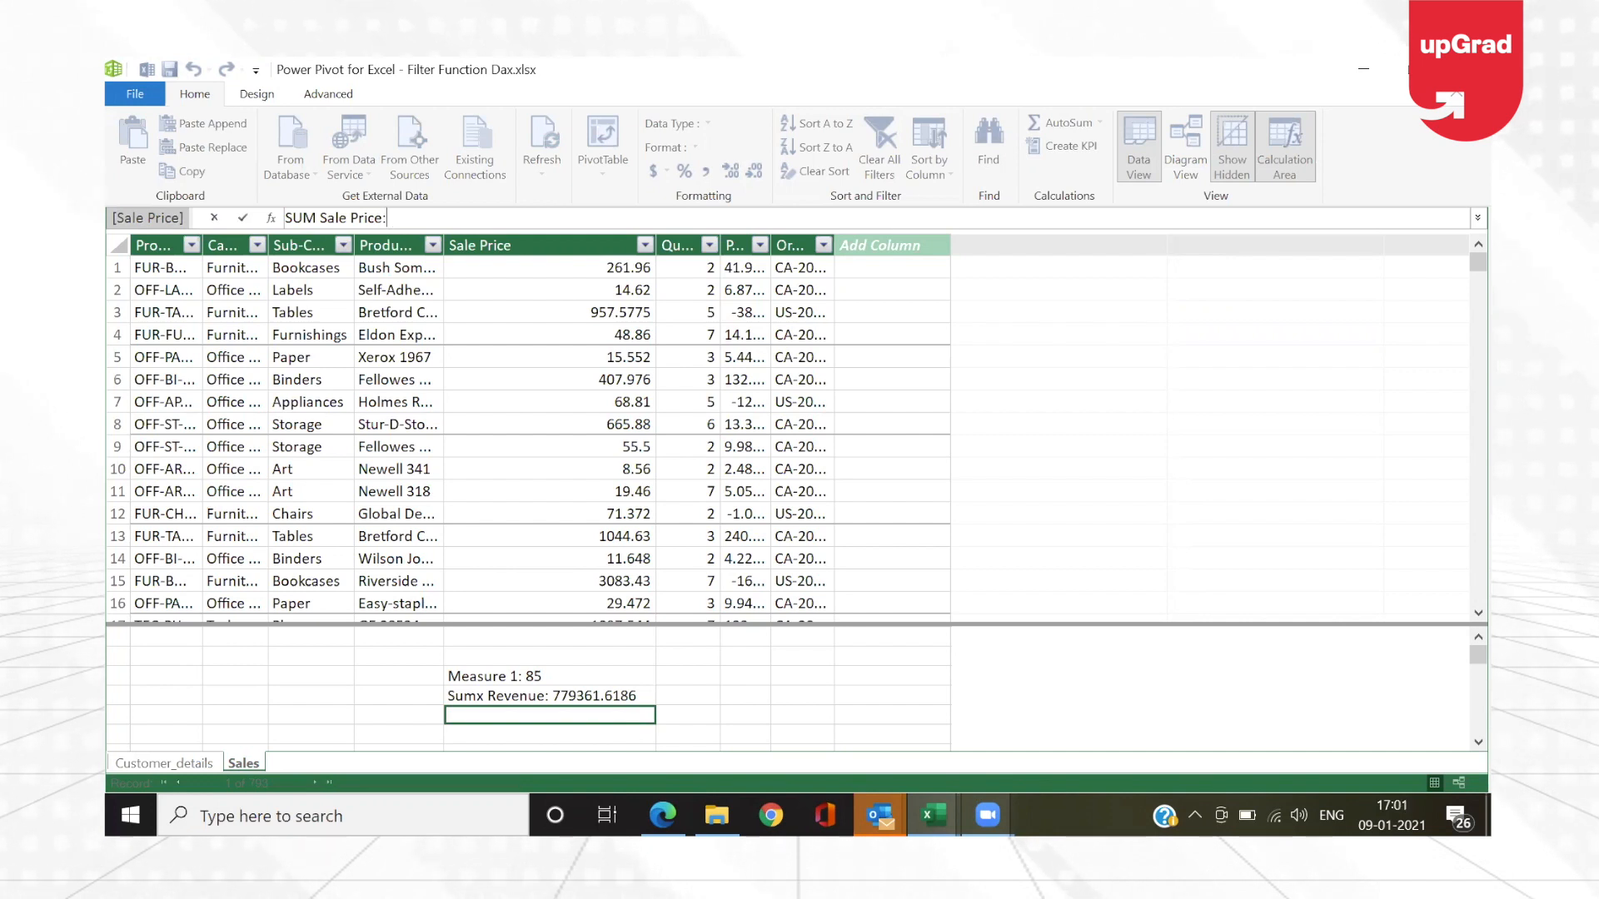
text( =)
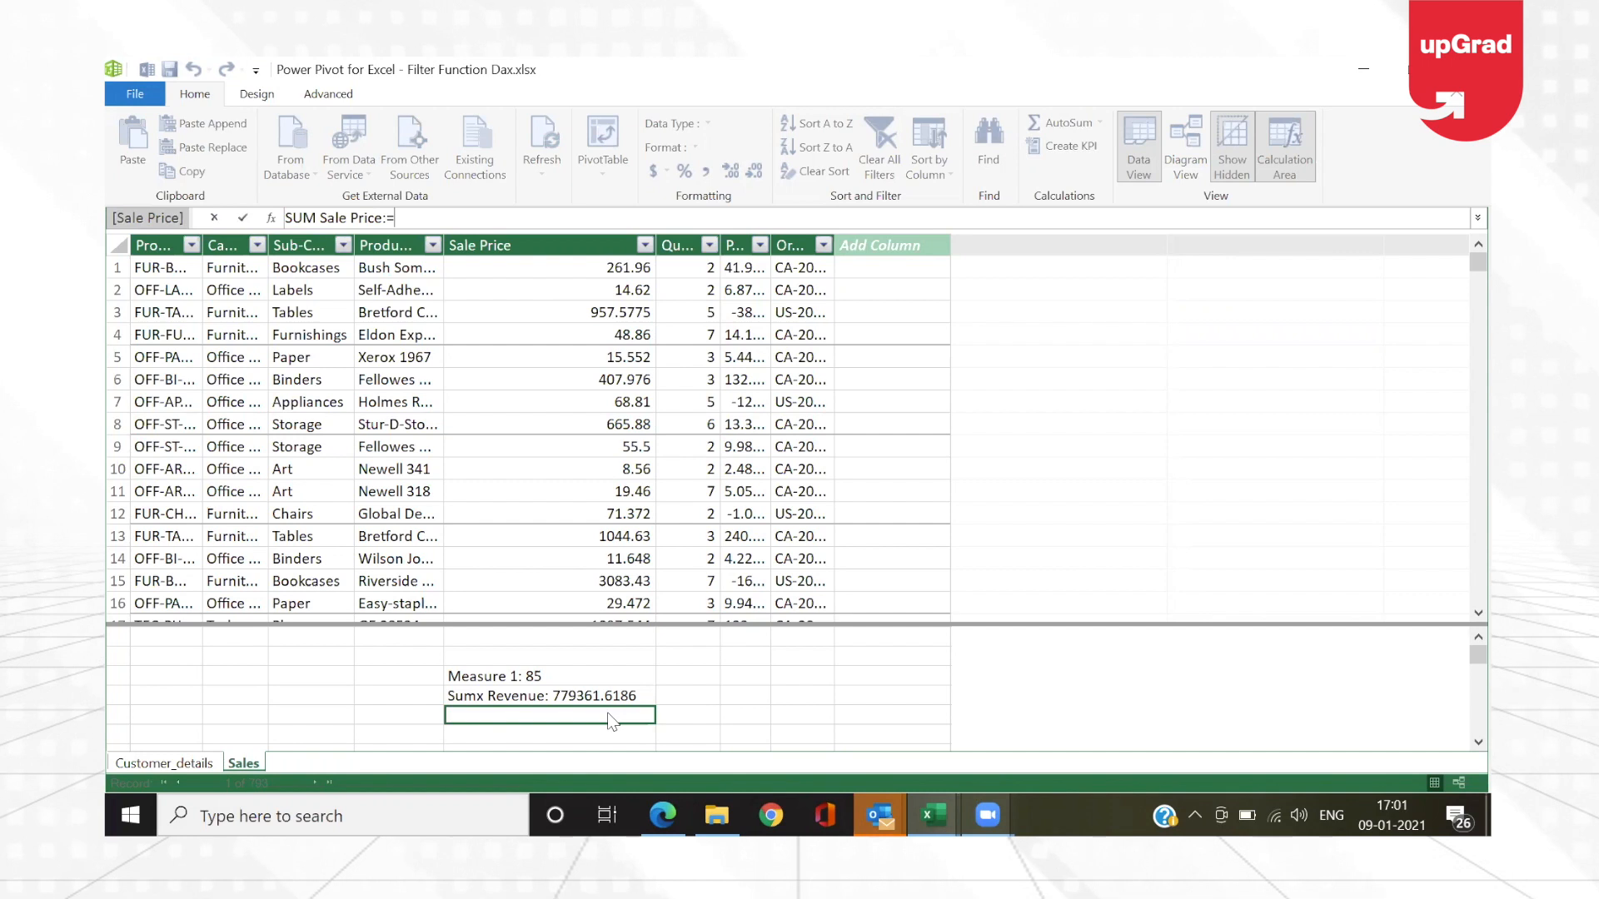
text(sum()
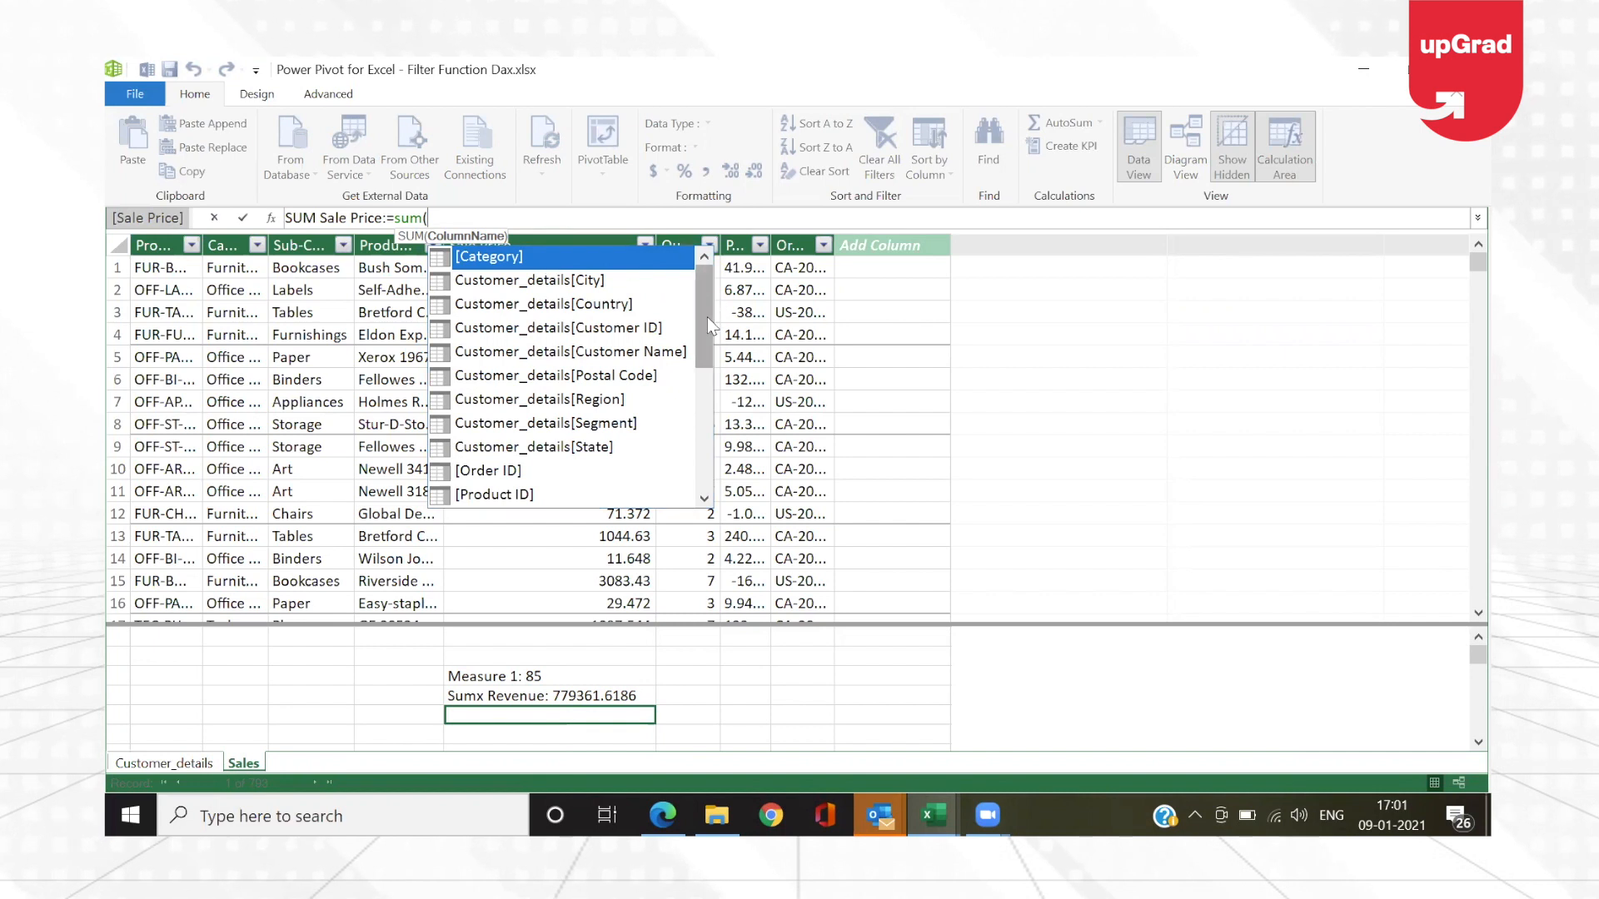
drag(703, 318, 700, 241)
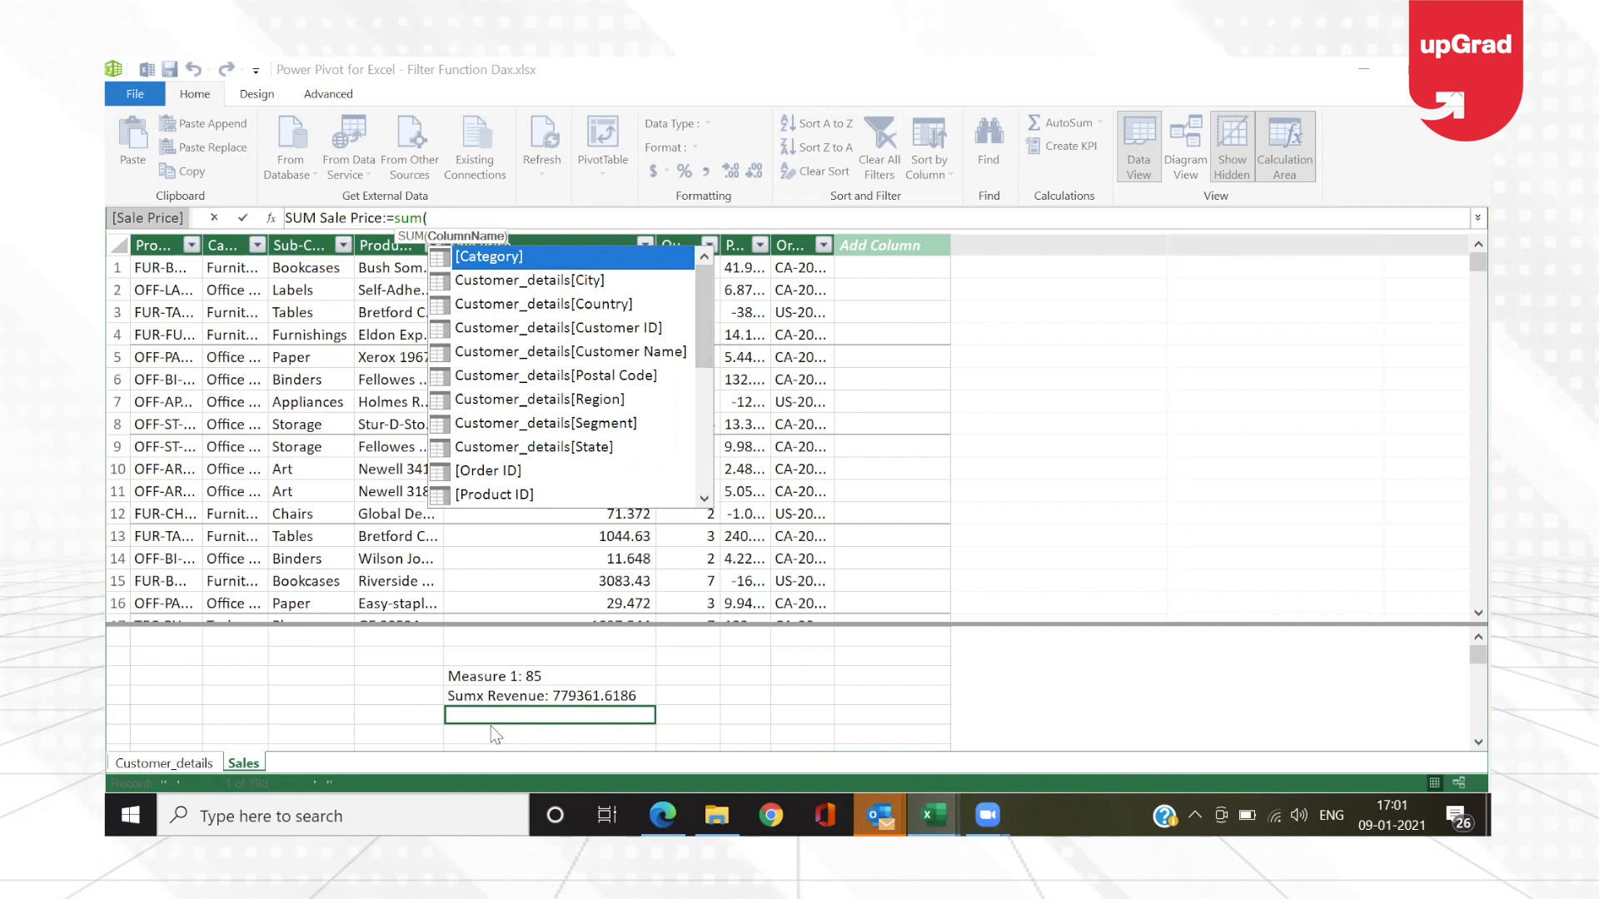
drag(703, 347, 700, 482)
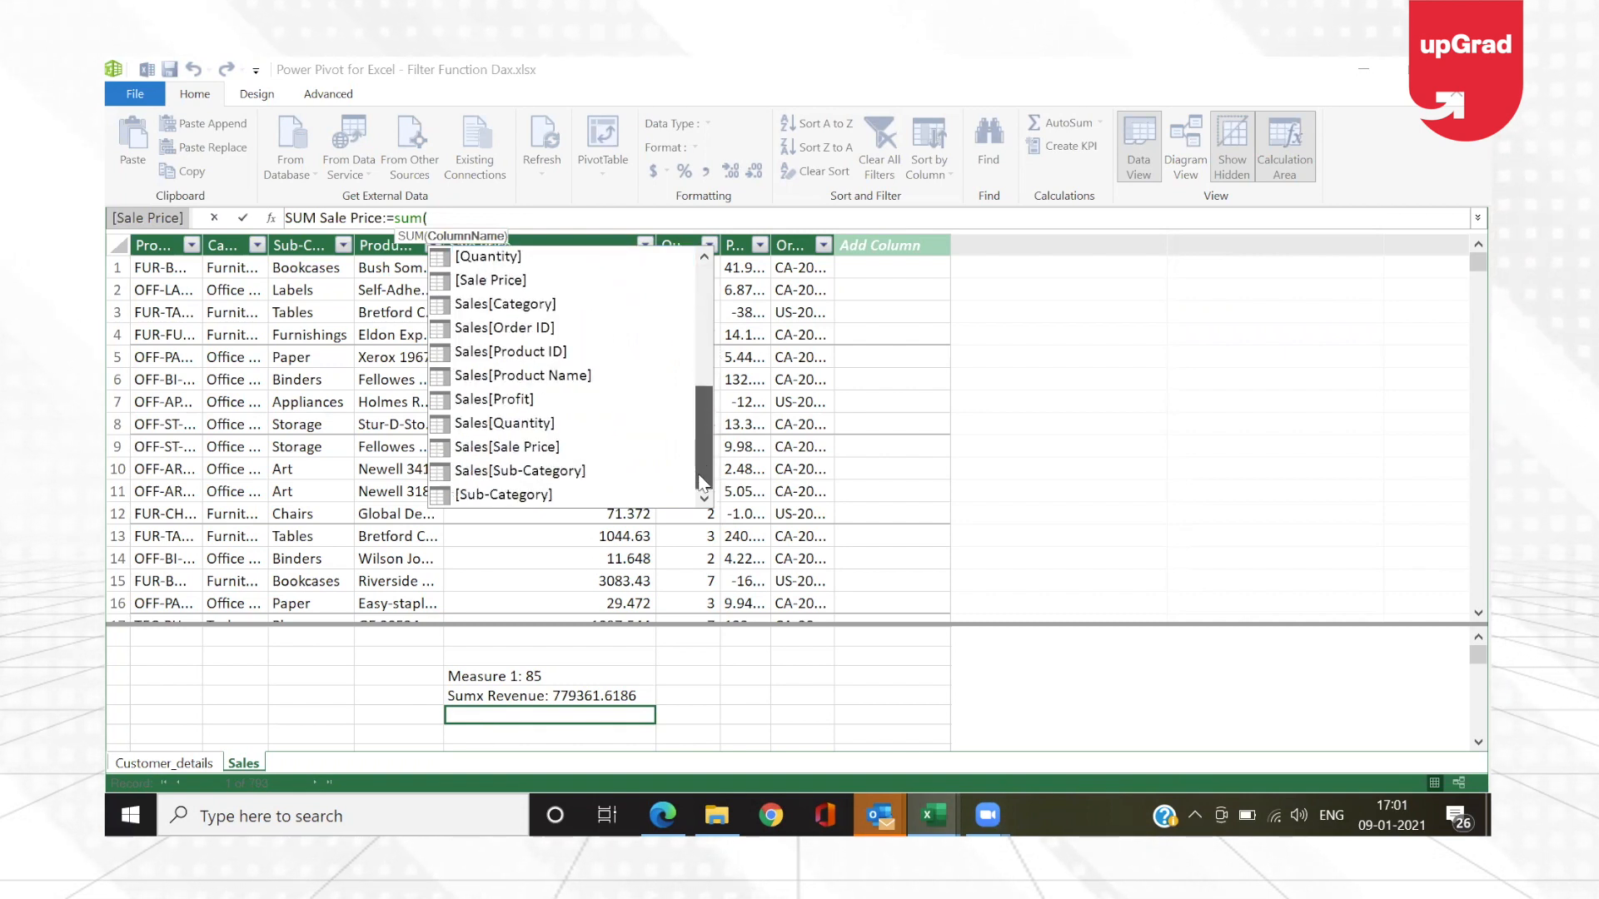
double_click(500, 450)
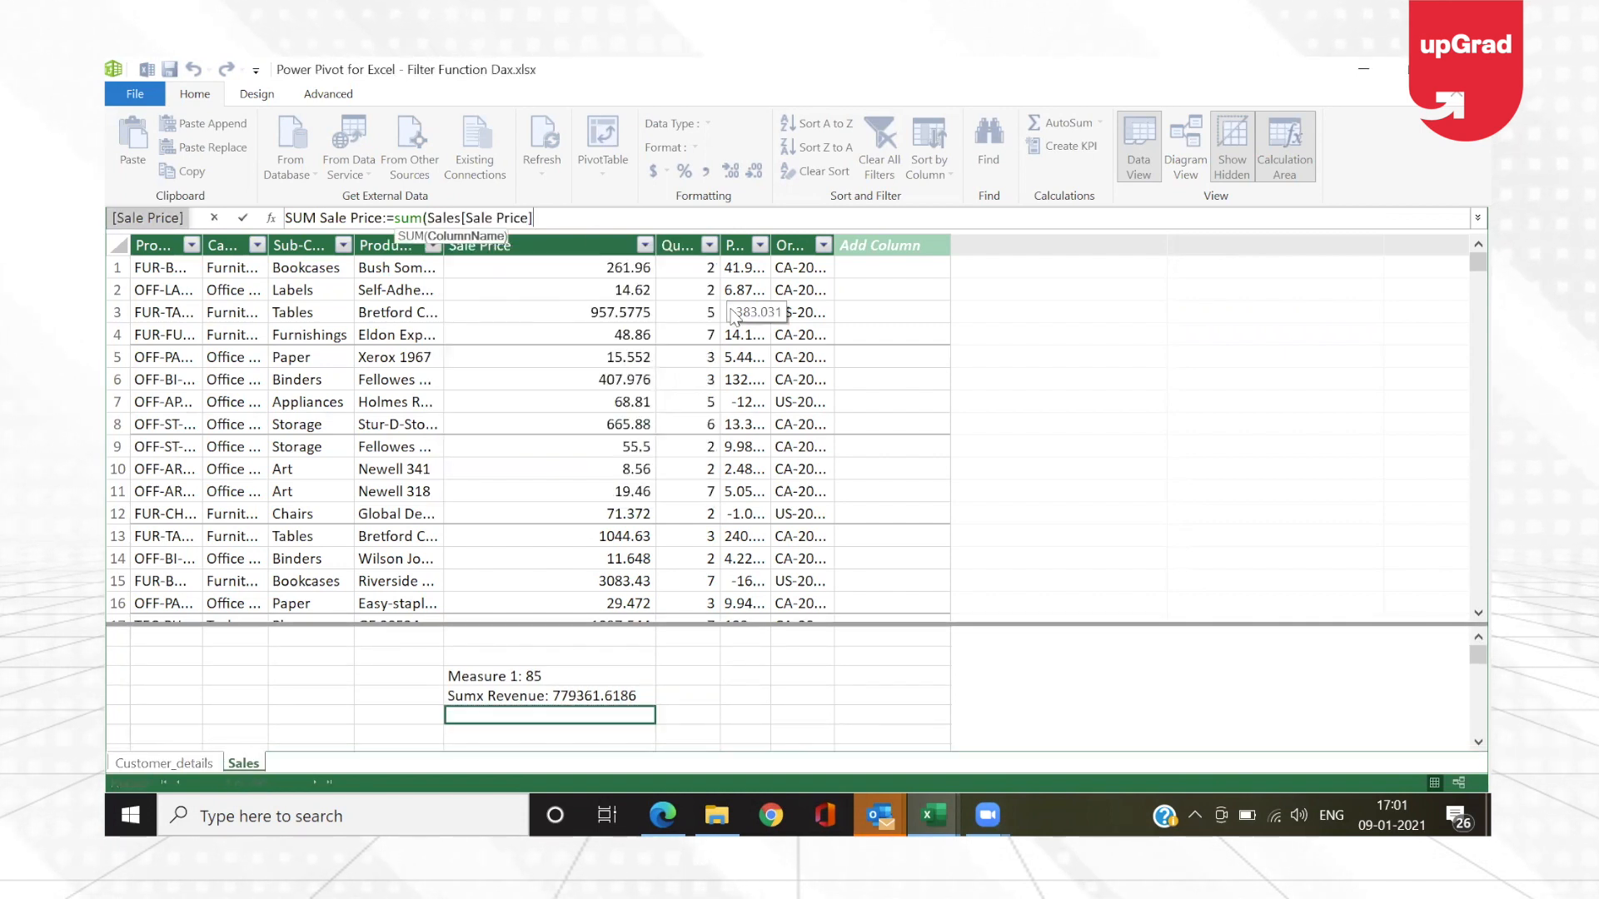
key(BackSpace)
key(BackSpace)
key(BackSpace)
key(BackSpace)
key(BackSpace)
key(BackSpace)
key(BackSpace)
key(BackSpace)
key(BackSpace)
key(BackSpace)
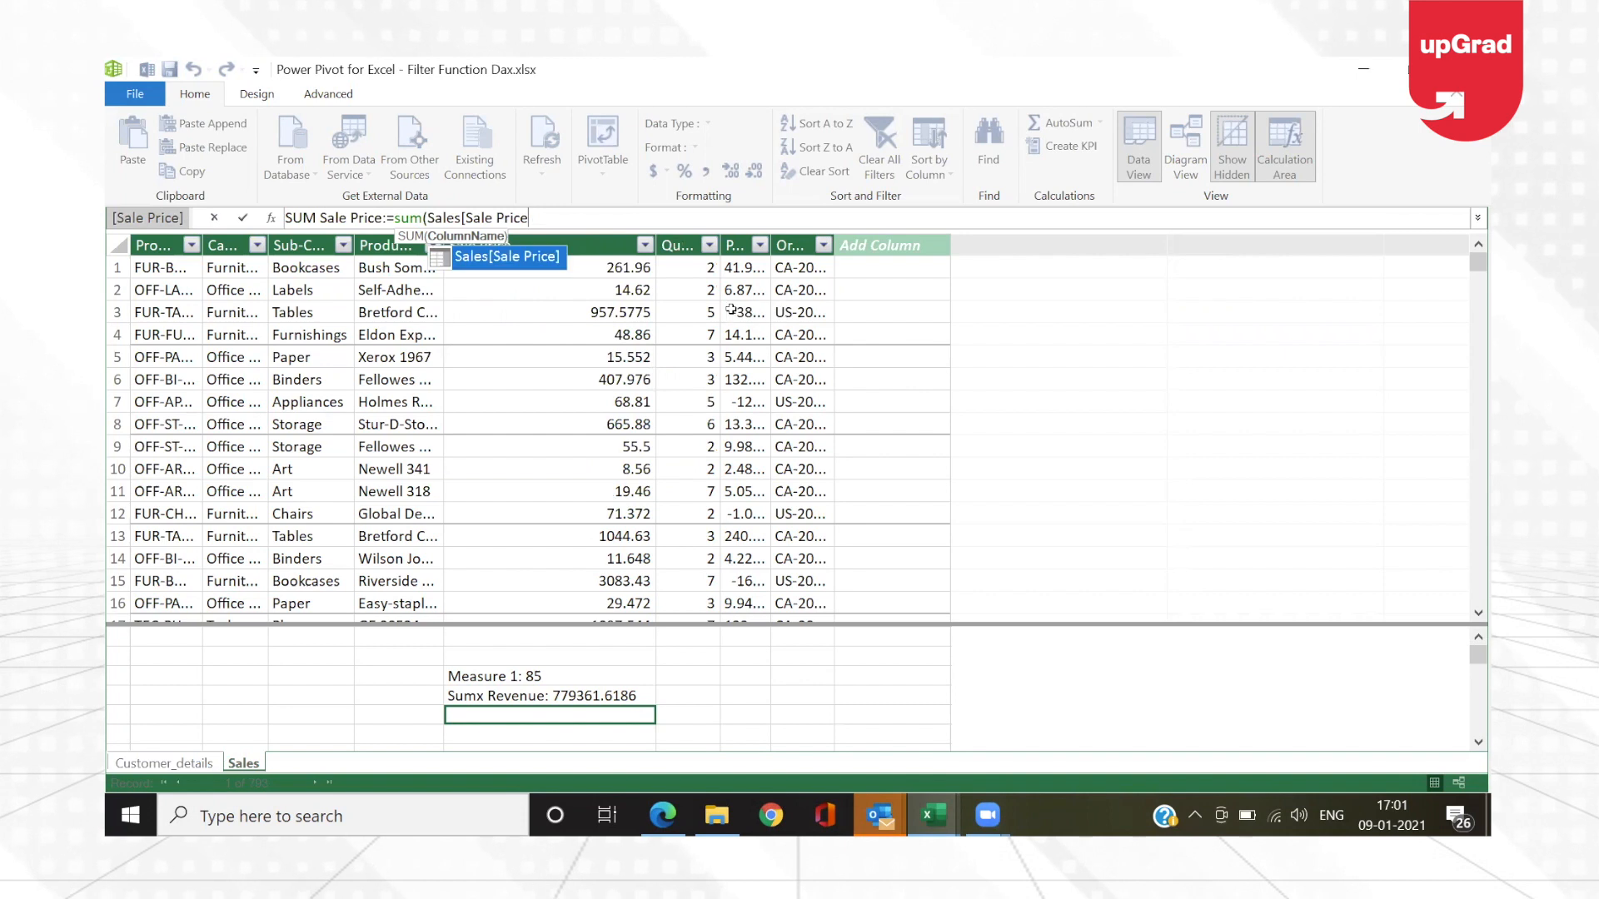
key(BackSpace)
key(BackSpace)
key(BackSpace)
key(BackSpace)
key(BackSpace)
key(BackSpace)
key(BackSpace)
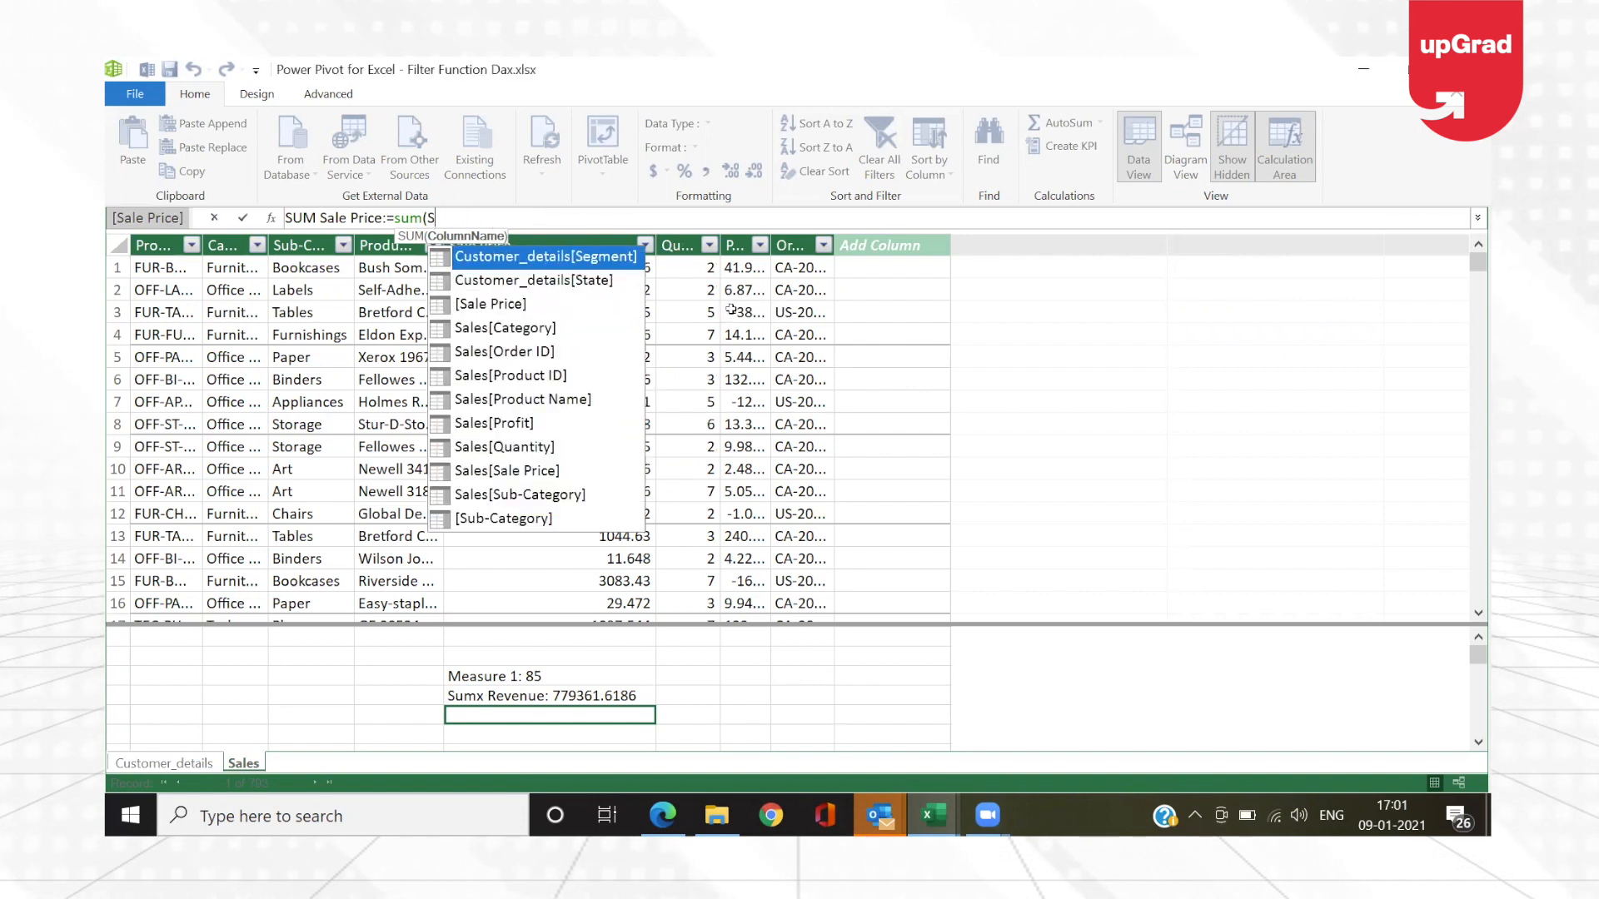
text(sa)
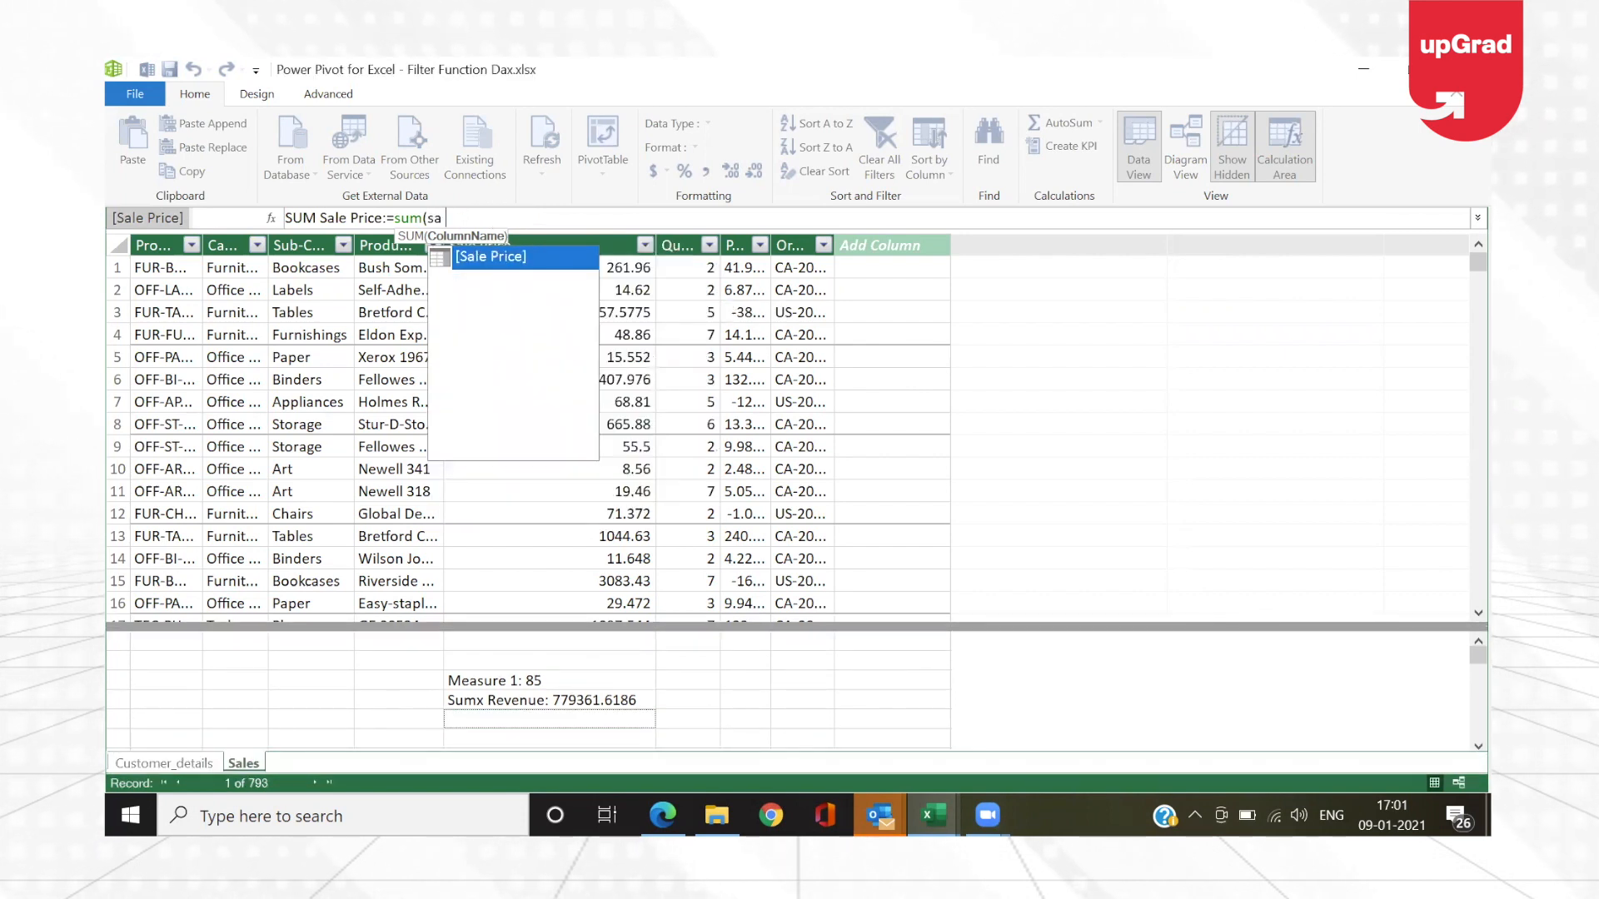
key(BackSpace)
key(BackSpace)
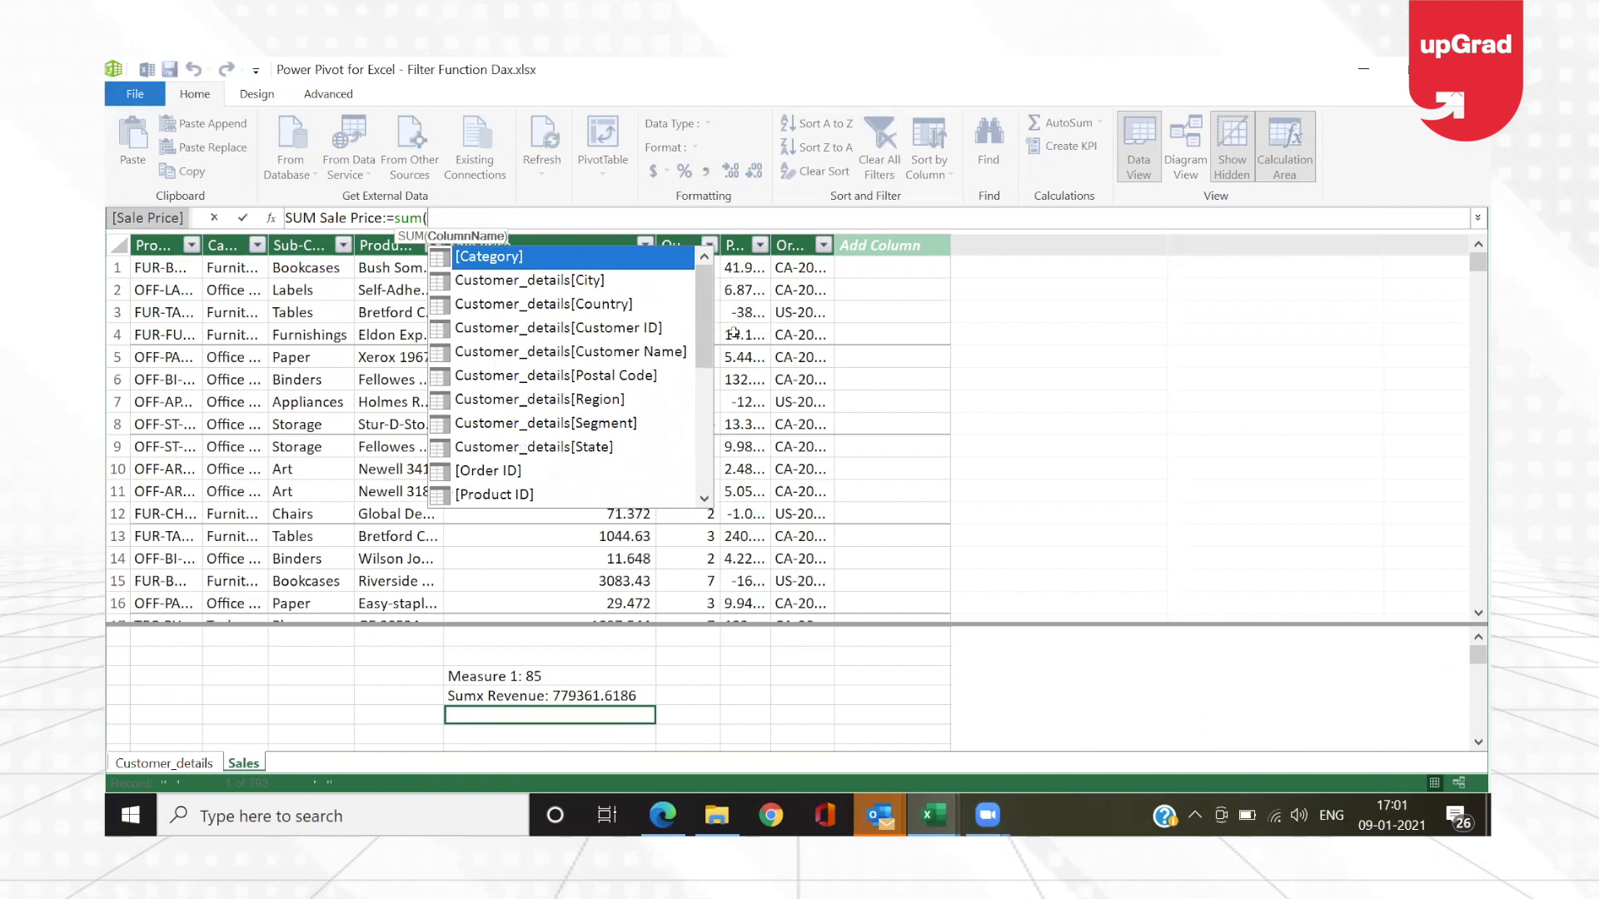
scroll(705, 437, down, 2)
scroll(702, 432, down, 2)
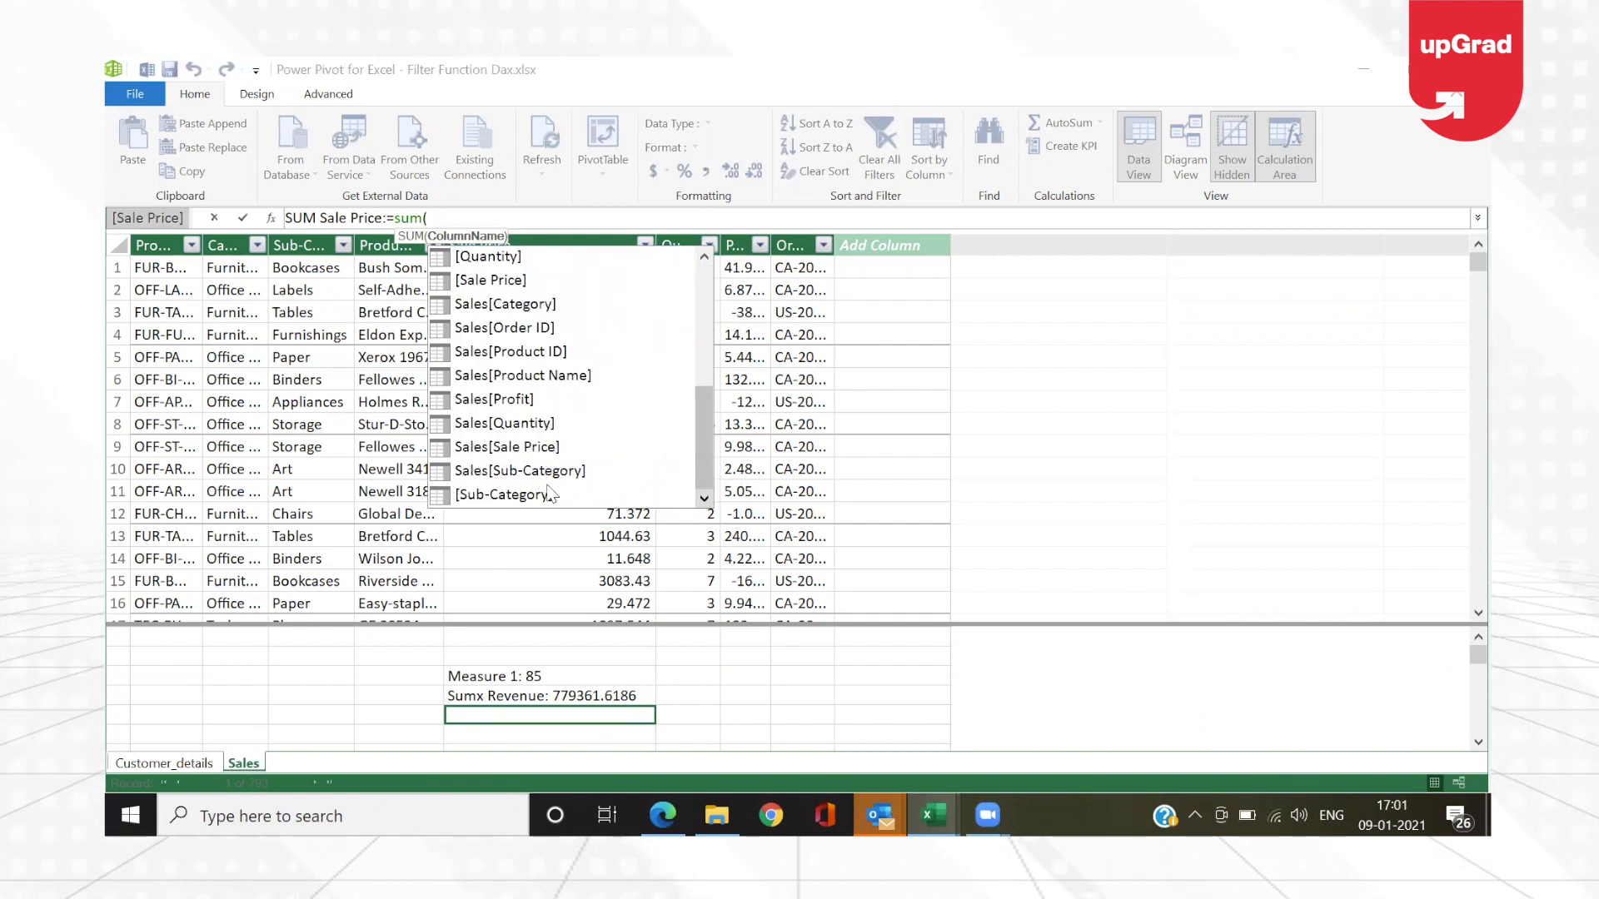
double_click(511, 448)
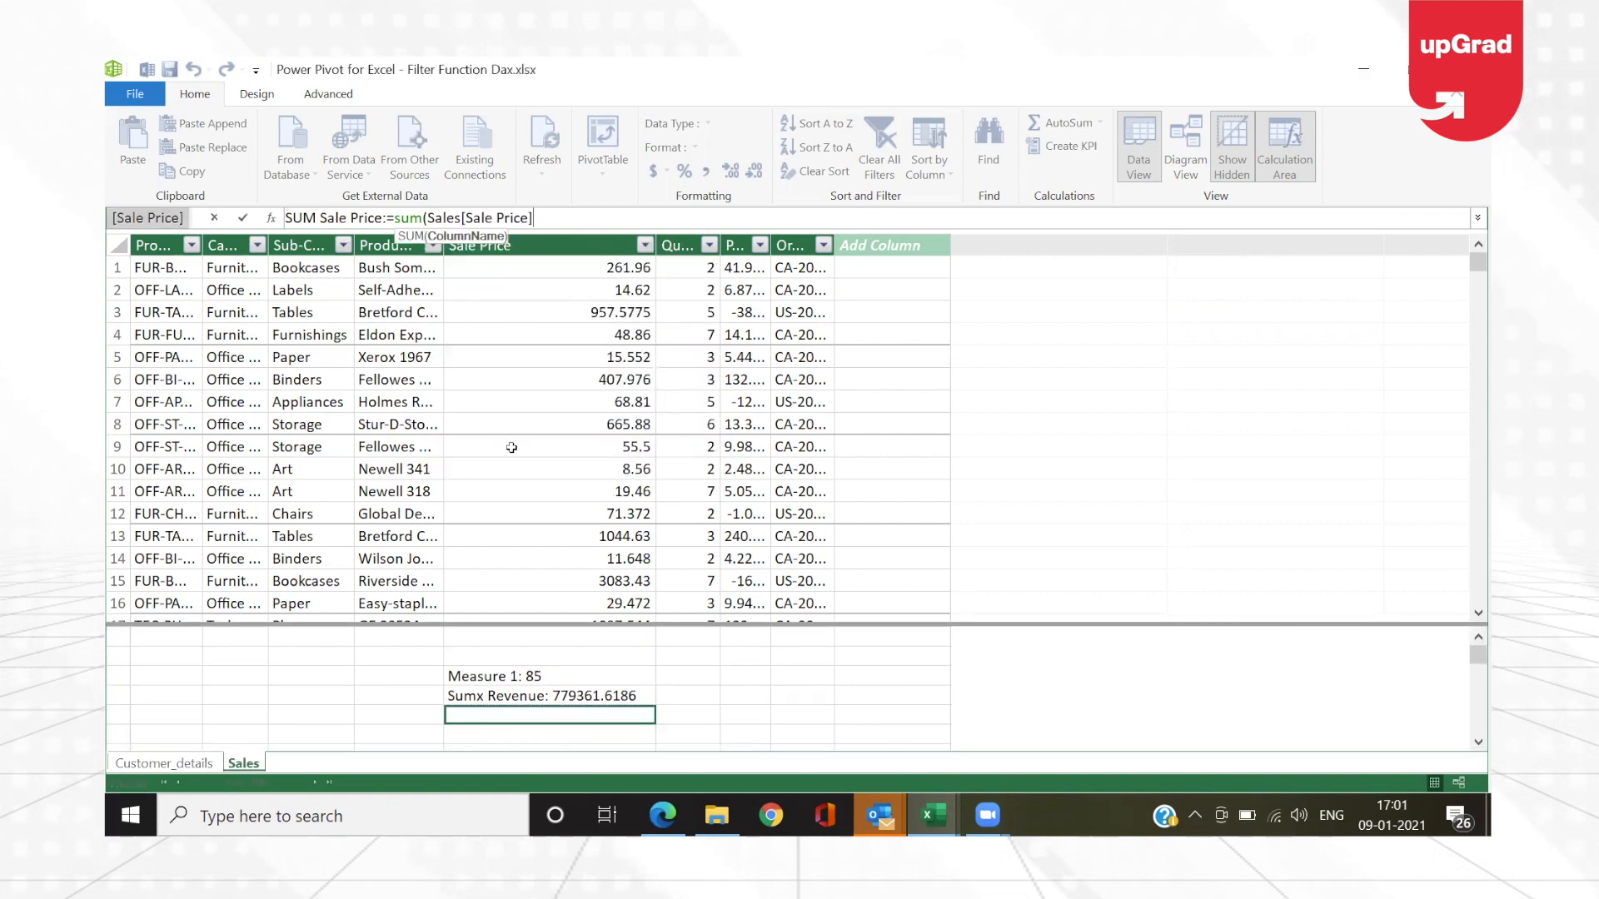
text())
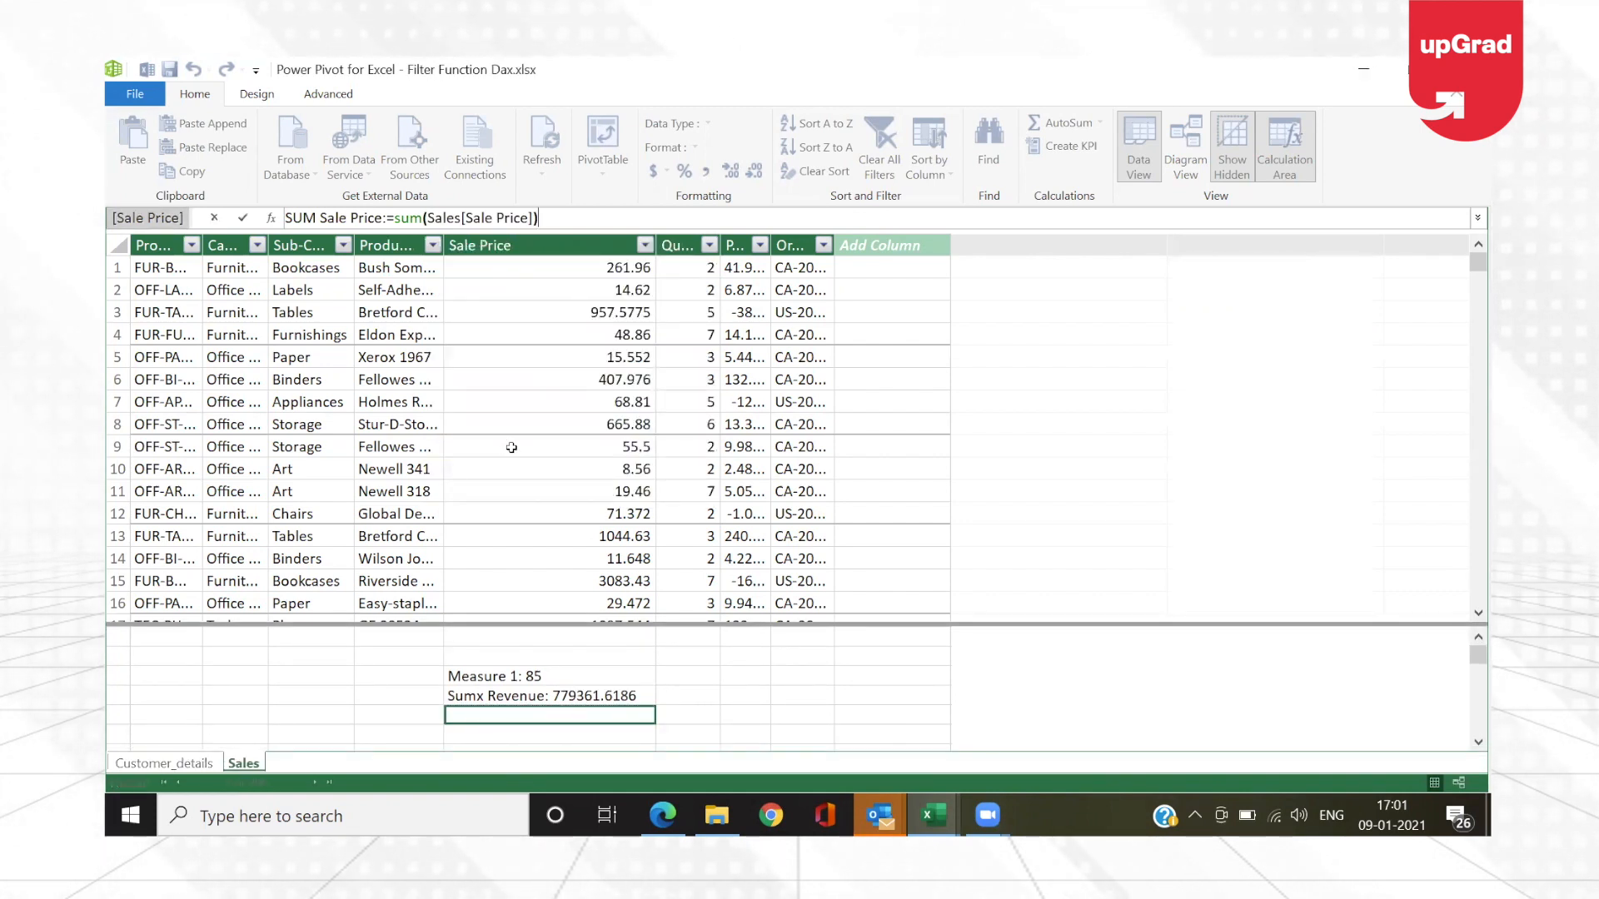
key(BackSpace)
key(BackSpace)
key(BackSpace)
key(BackSpace)
key(BackSpace)
key(BackSpace)
key(BackSpace)
key(BackSpace)
key(BackSpace)
key(BackSpace)
key(BackSpace)
key(BackSpace)
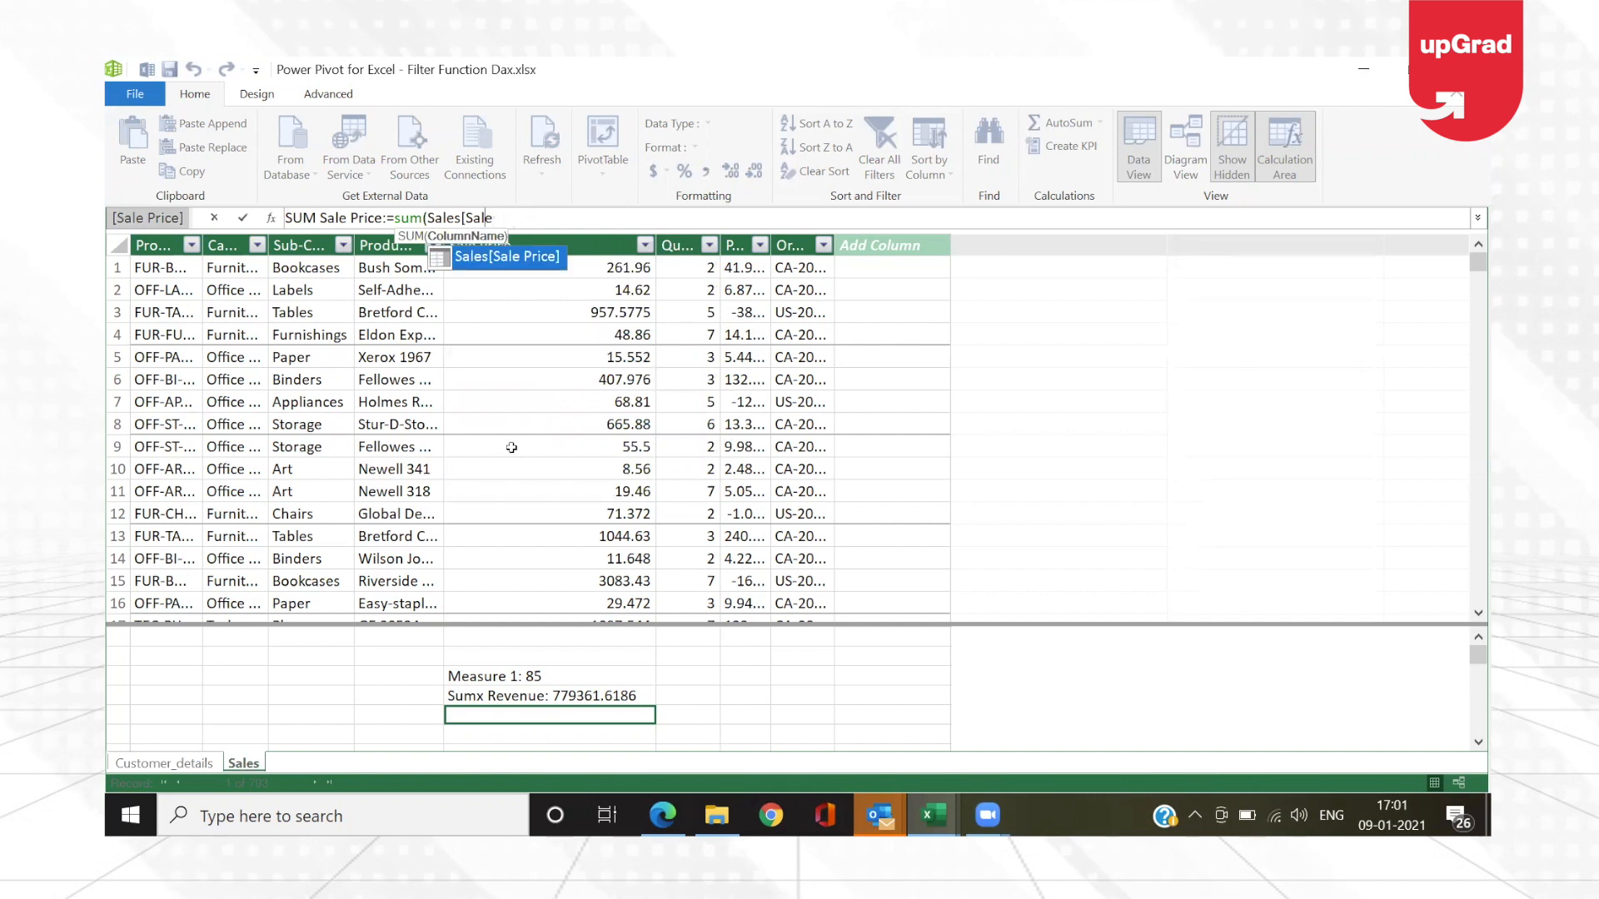
key(BackSpace)
key(BackSpace)
key(BackSpace)
key(BackSpace)
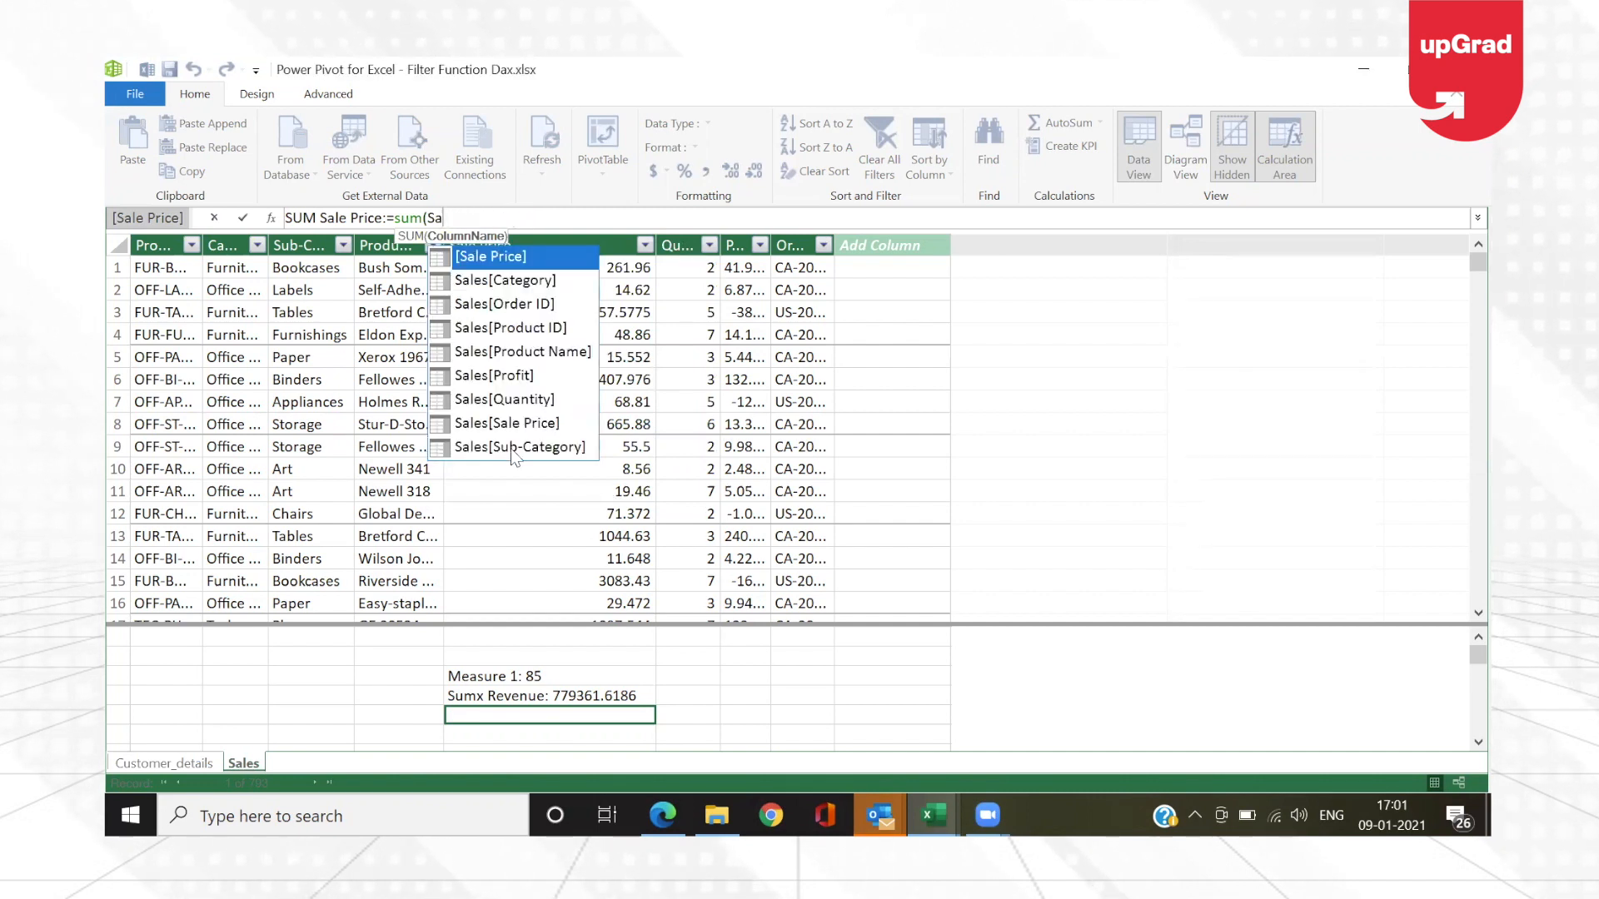
Step: Go through the suggested columns for the SUM argument and settle on Sales[Sale Price]
key(Down)
key(Up)
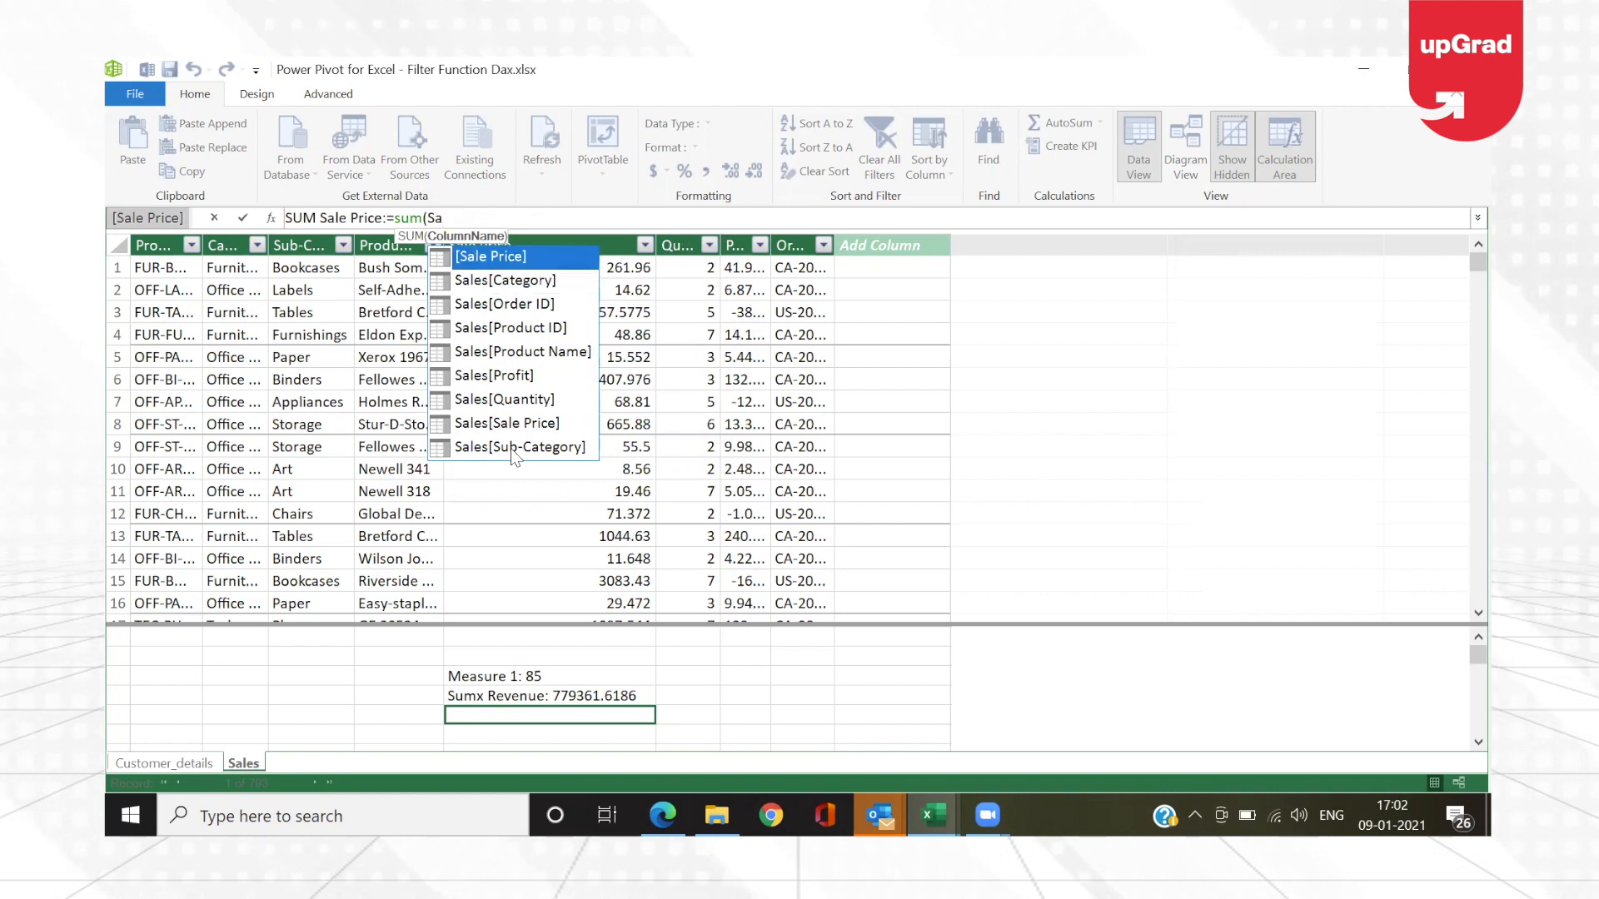
key(Down)
key(Down)
key(Down)
key(Down)
key(Down)
key(Down)
key(Down)
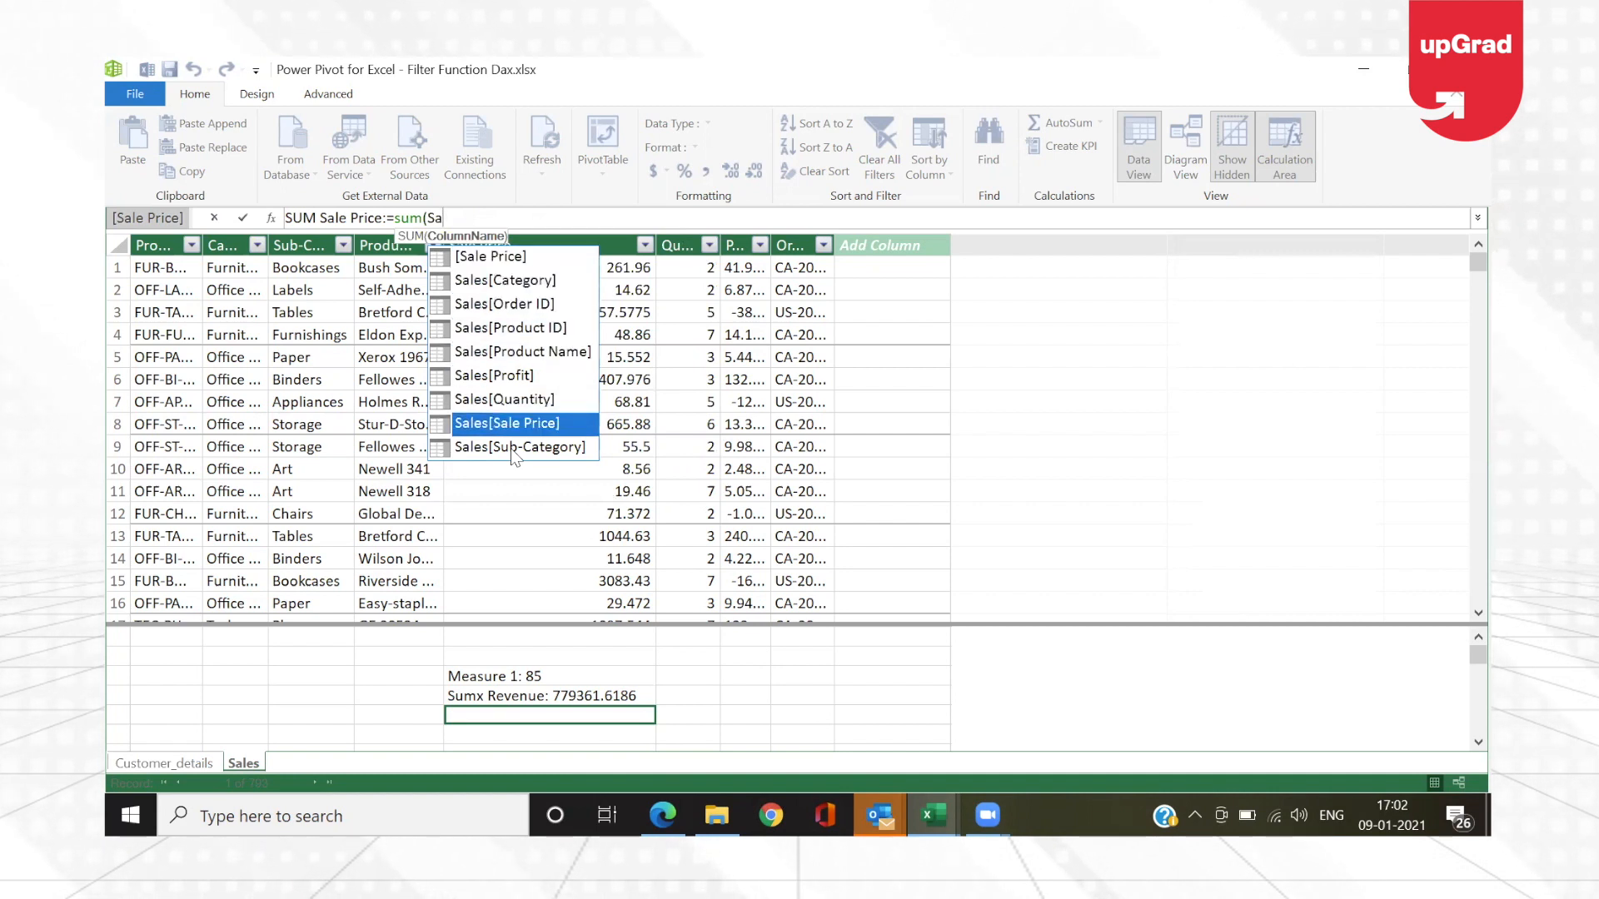
key(Up)
key(Up)
key(Up)
key(Down)
key(Down)
key(Down)
key(Down)
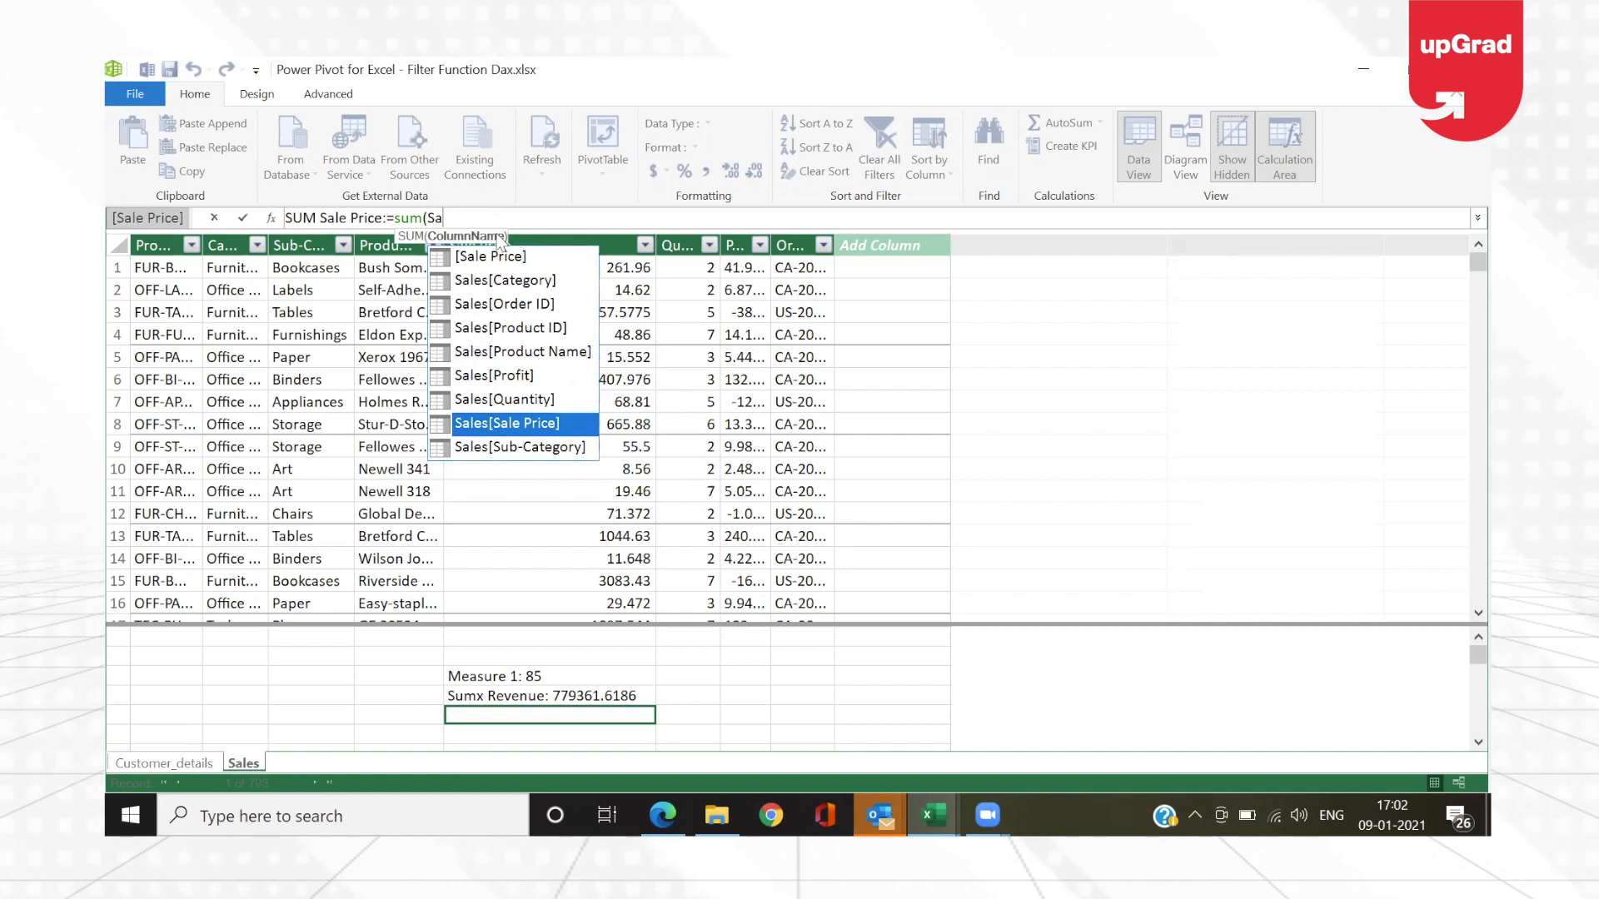
key(Up)
key(Down)
key(Up)
key(Up)
key(Down)
key(Down)
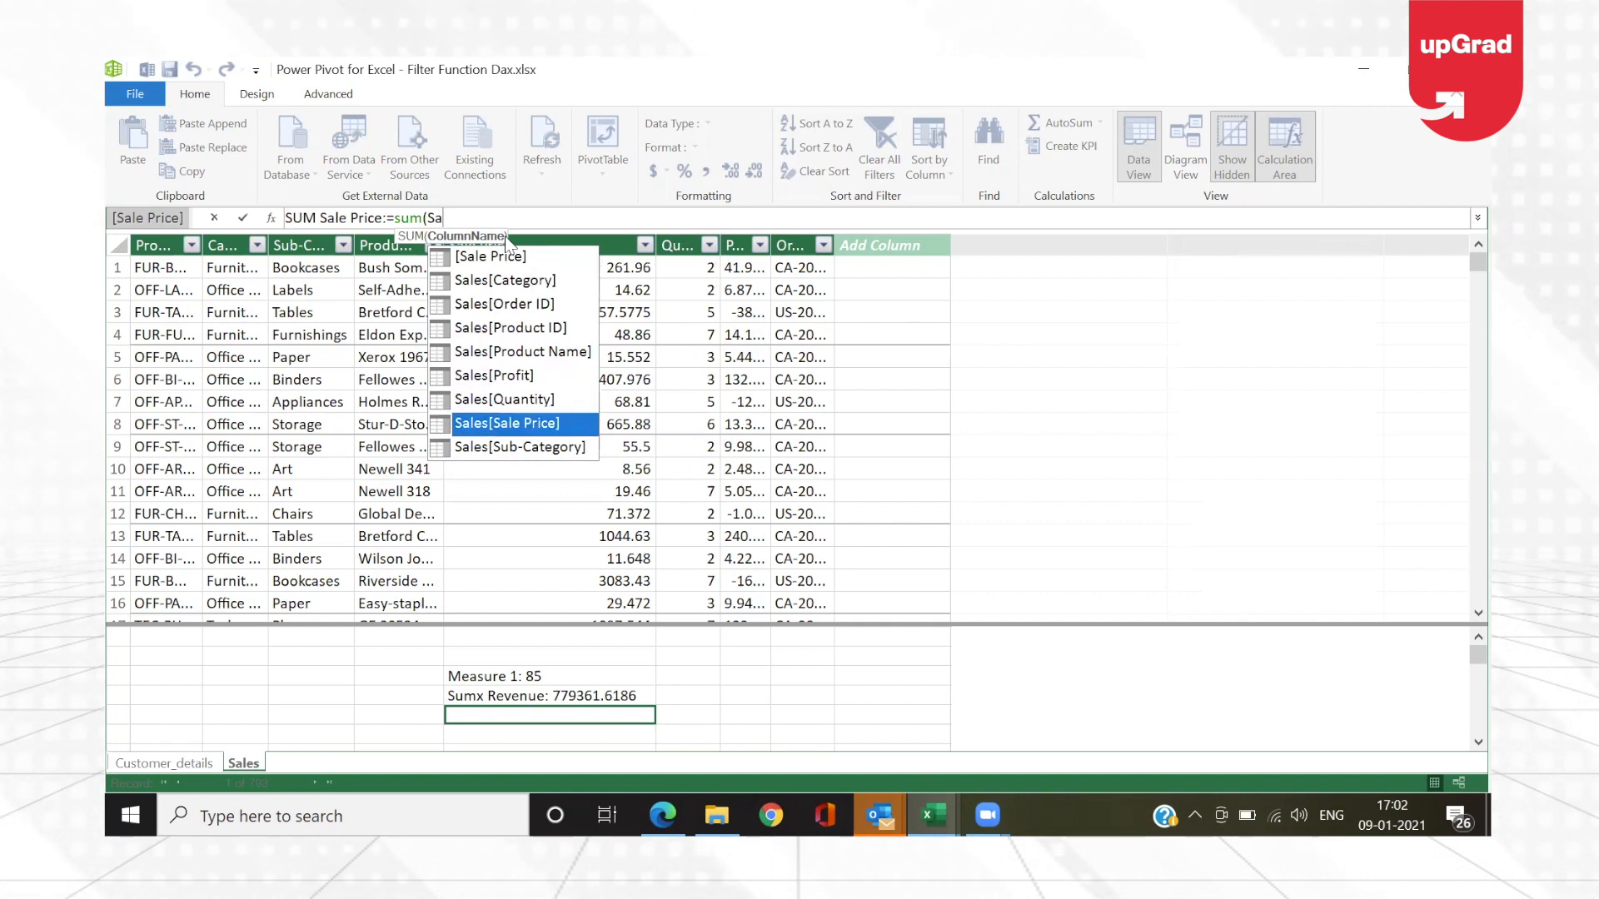
Step: Insert Sales[Sale Price] as the SUM argument, close the formula and commit the SUM Sale Price measure
key(Tab)
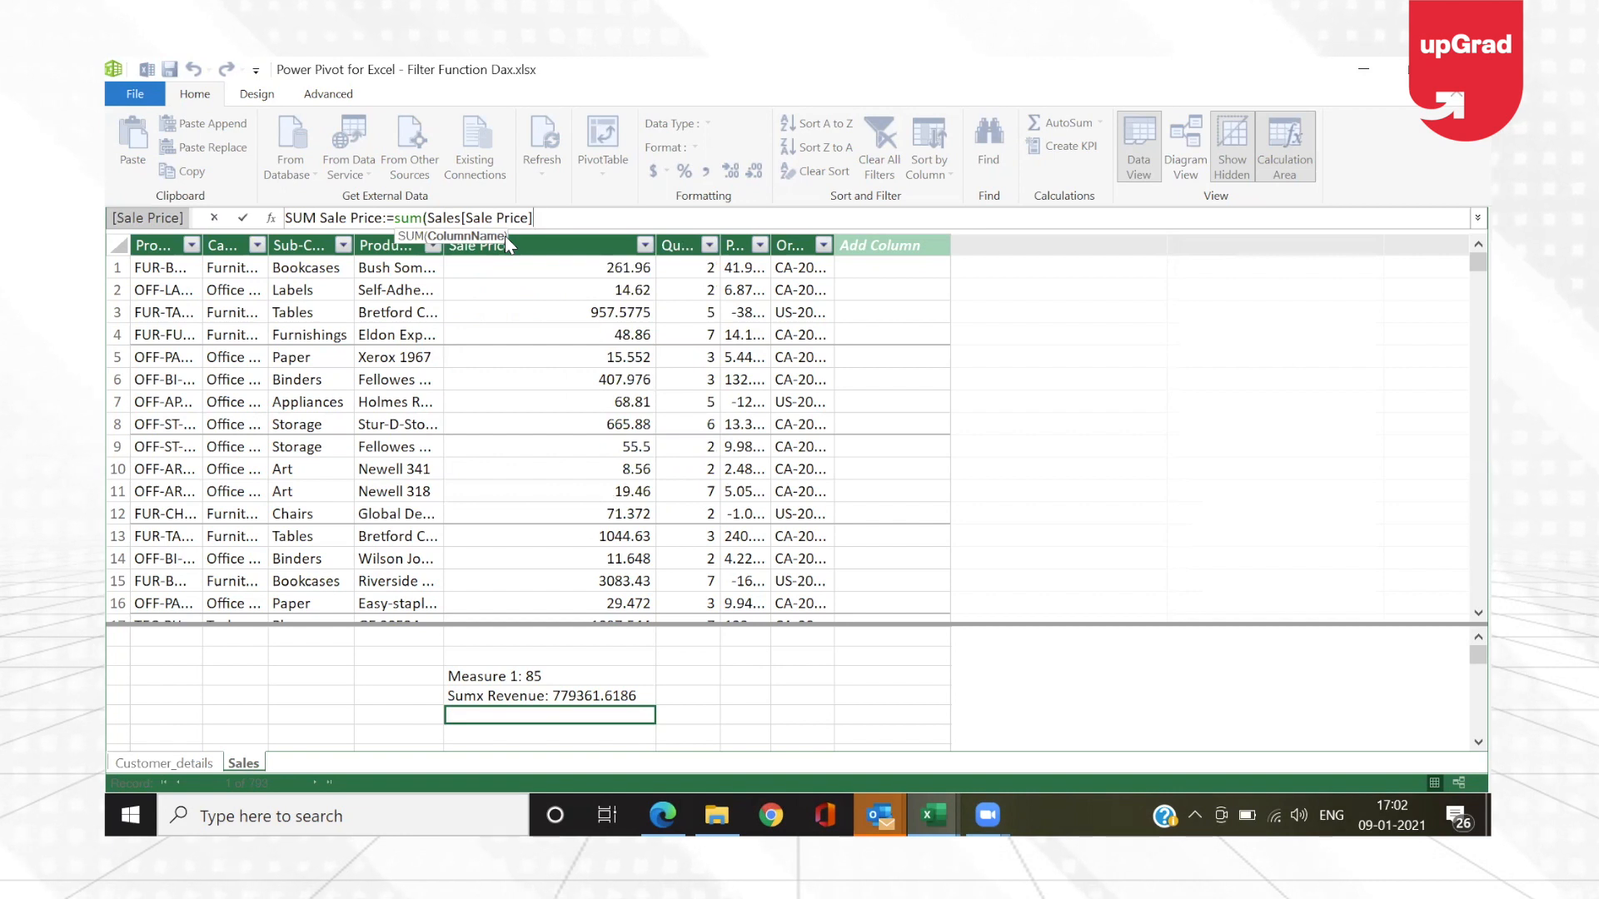
text())
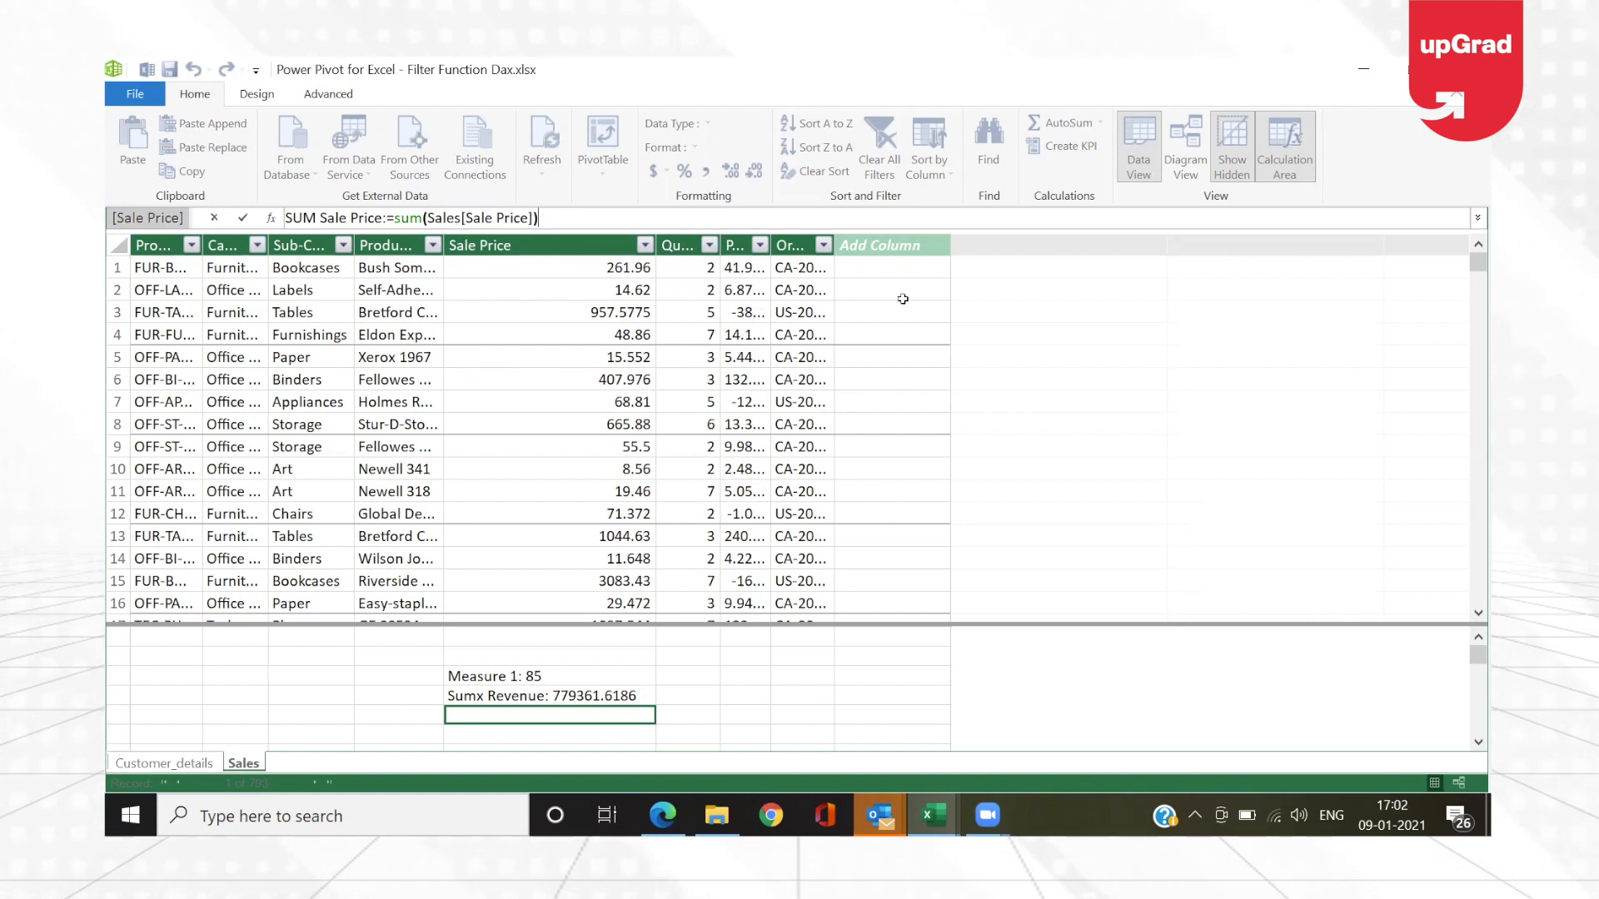
key(Return)
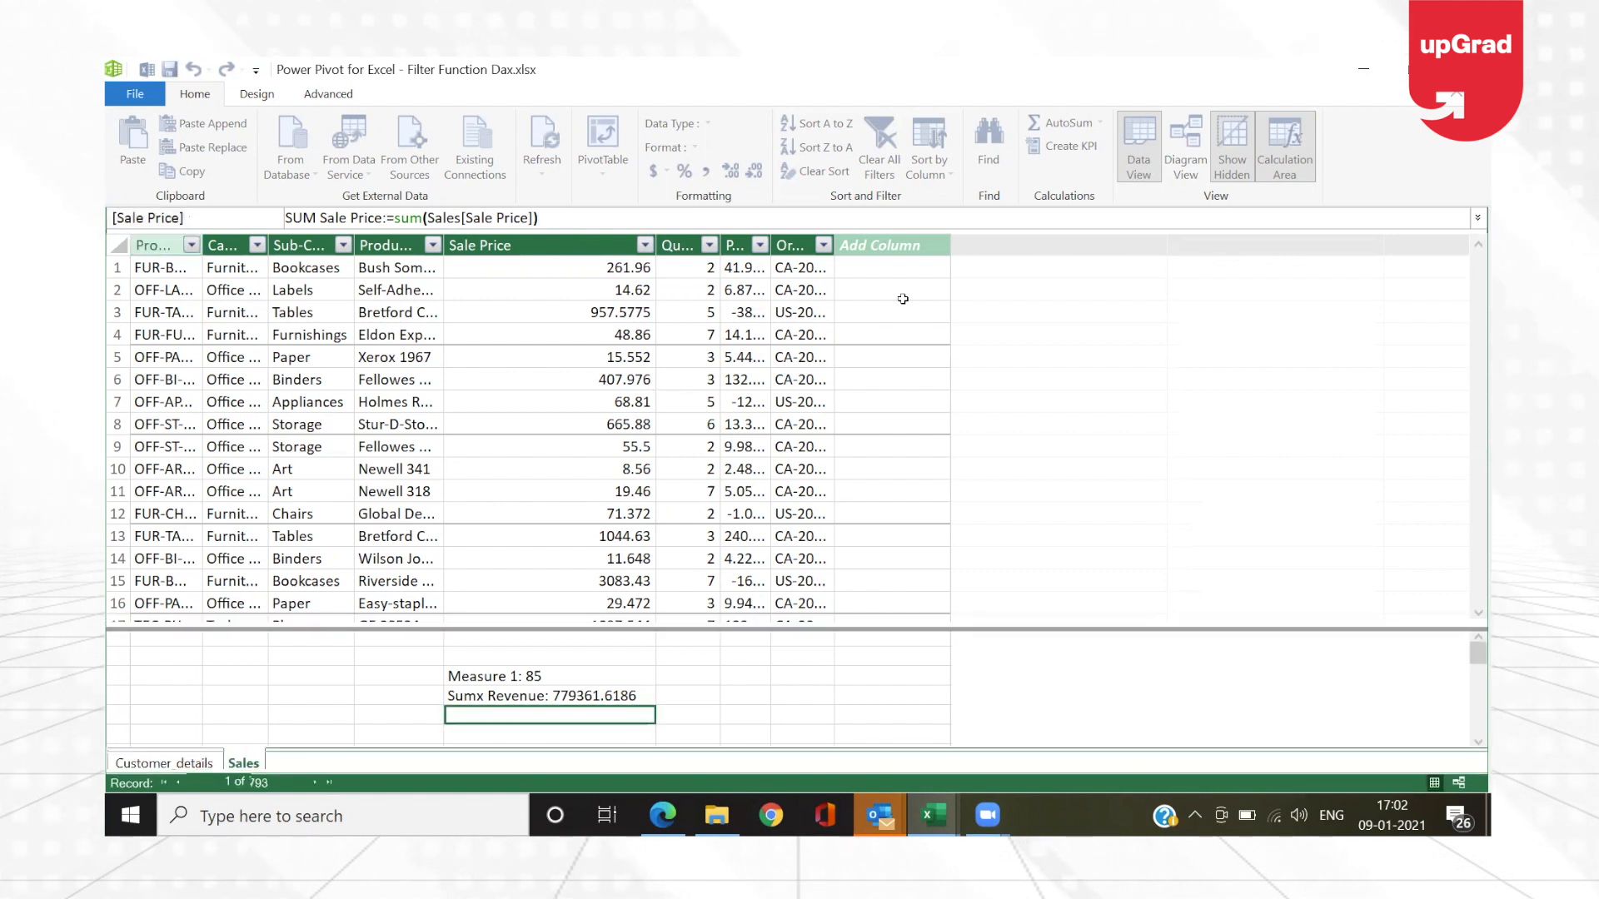
key(Up)
key(Down)
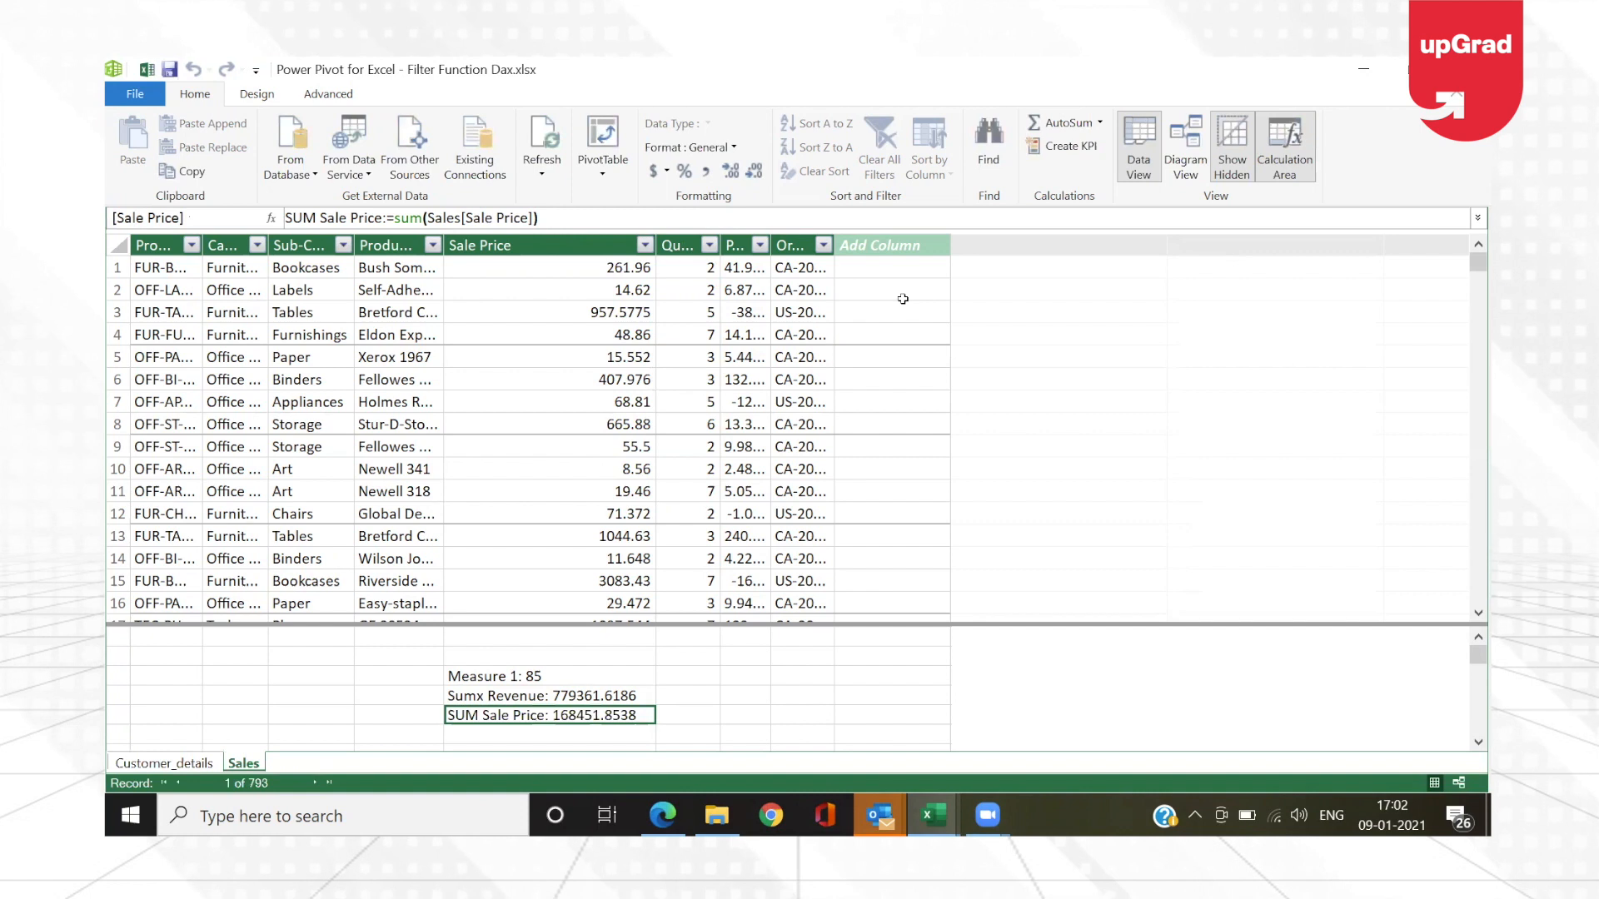